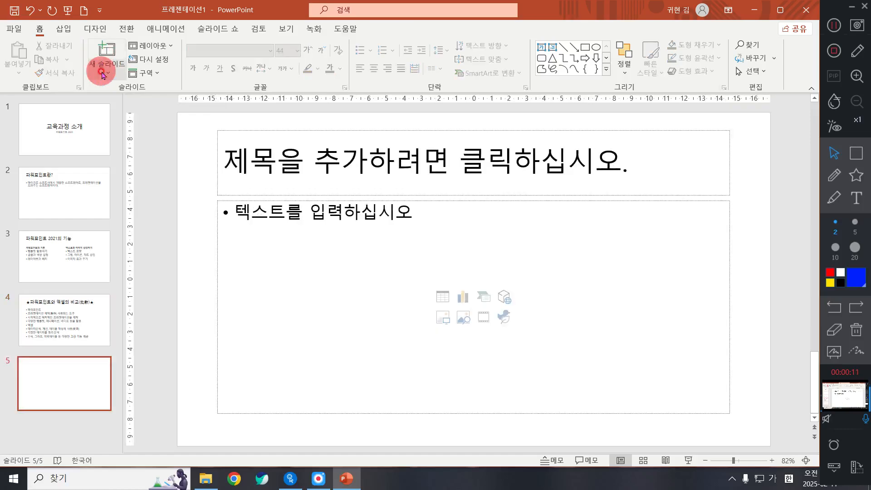
# Undo the last slide insertion and add a new slide after slide 4 with the 제목 및 내용 layout.
pyautogui.hotkey('ctrl', 'z')
pyautogui.click(102, 73)
pyautogui.click(102, 73)
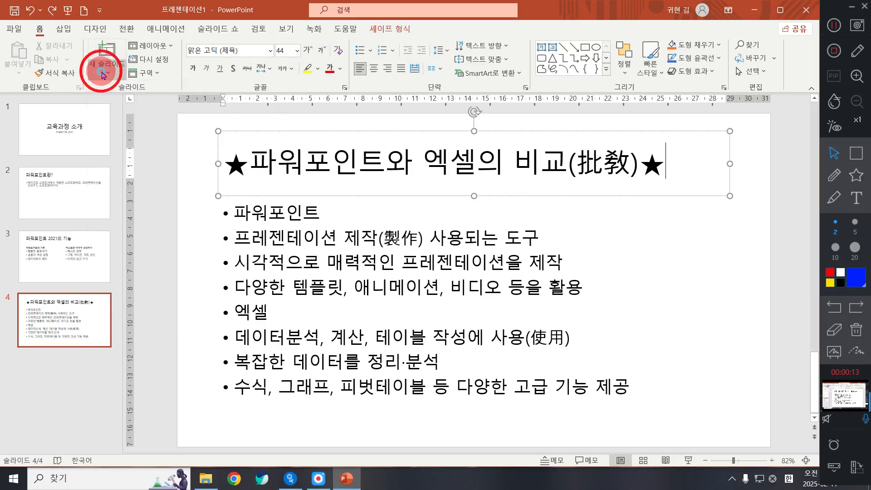
pyautogui.click(109, 71)
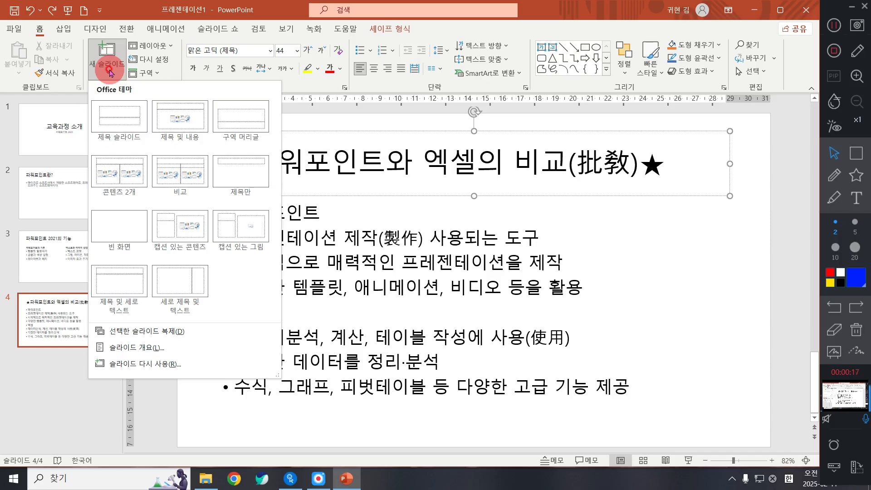
pyautogui.click(173, 117)
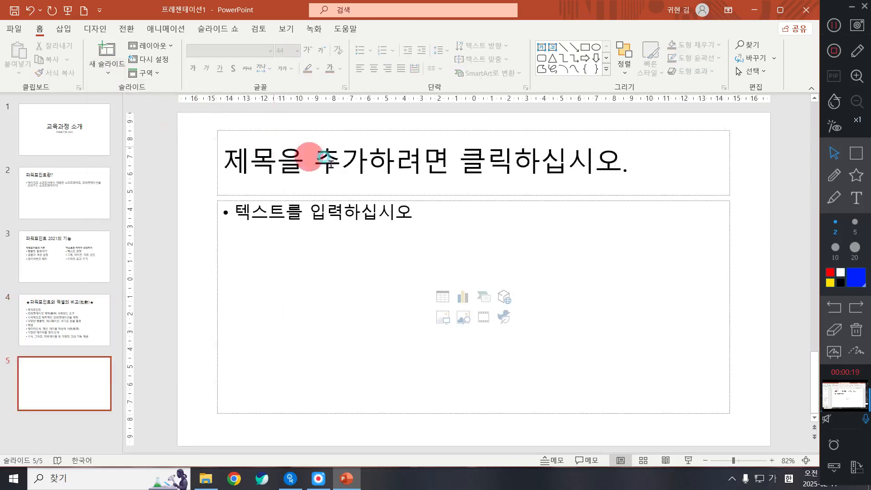
# Enter the title "전기차와 수소차의 차이" on the new slide 5.
pyautogui.click(328, 153)
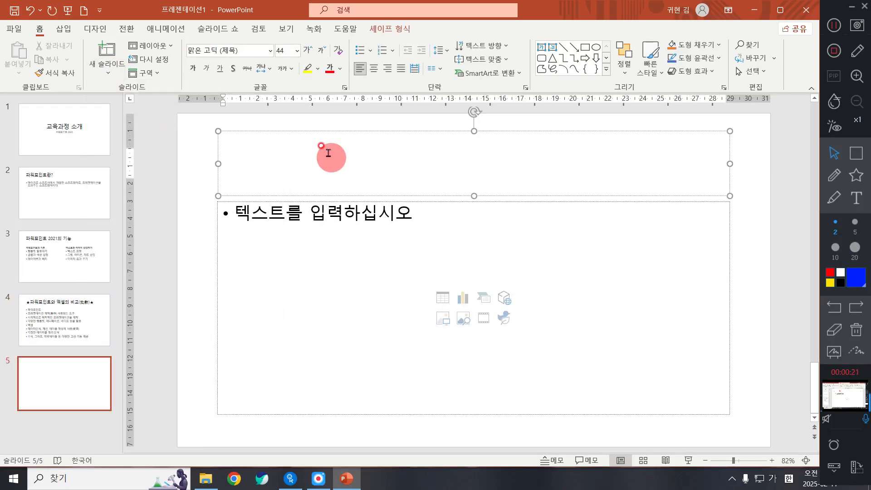
pyautogui.write('전ㄱ기차 수')
pyautogui.press('BackSpace')
pyautogui.press('BackSpace')
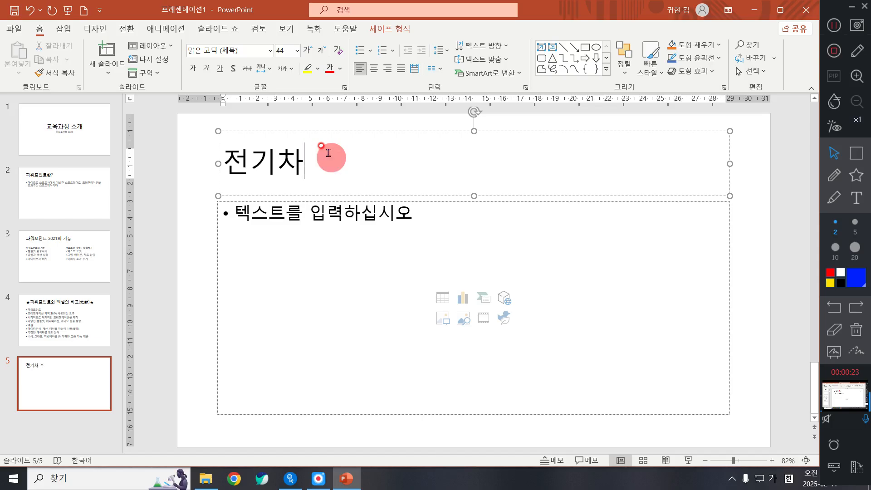
pyautogui.press('BackSpace')
pyautogui.write('ㅇ')
pyautogui.press('BackSpace')
pyautogui.write('차와 수')
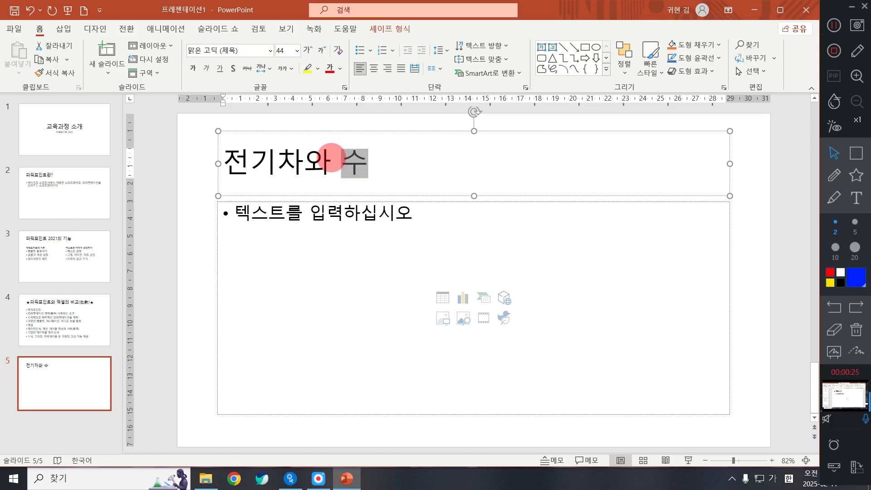
pyautogui.write('소차으 ㅣ')
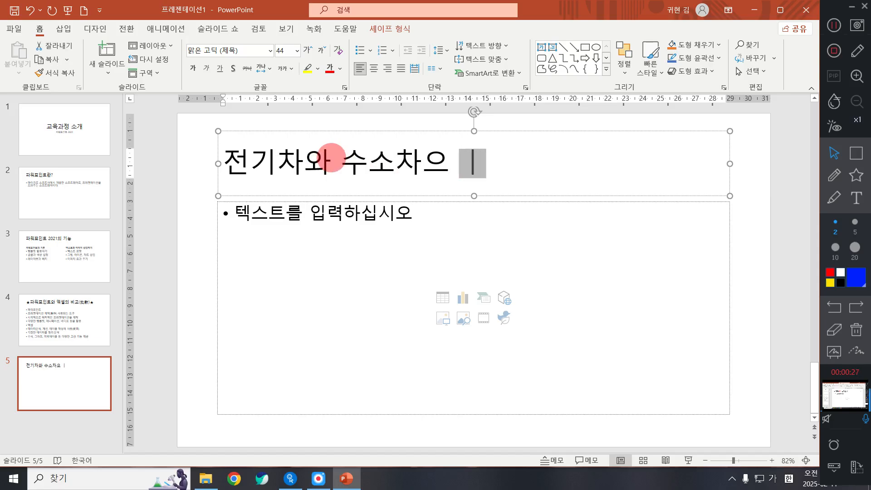
pyautogui.write('차이')
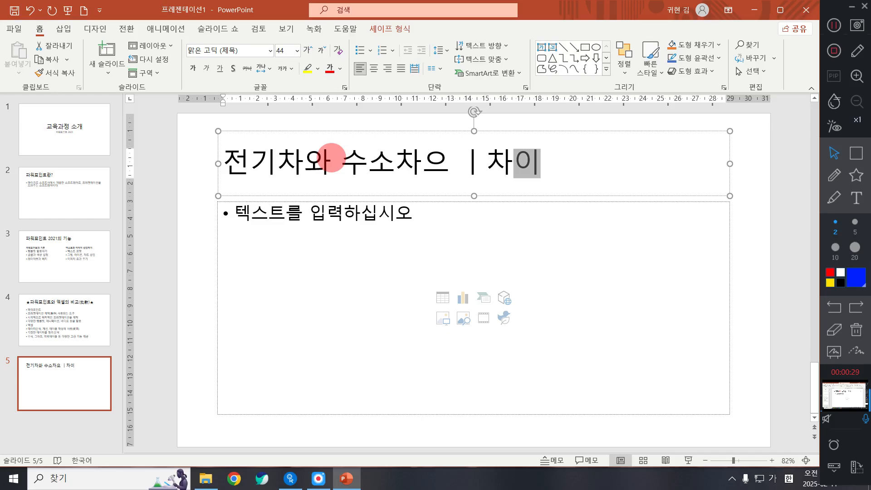
pyautogui.press('BackSpace')
pyautogui.press('BackSpace')
pyautogui.press('BackSpace')
pyautogui.press('BackSpace')
pyautogui.write('ㅣ 차이')
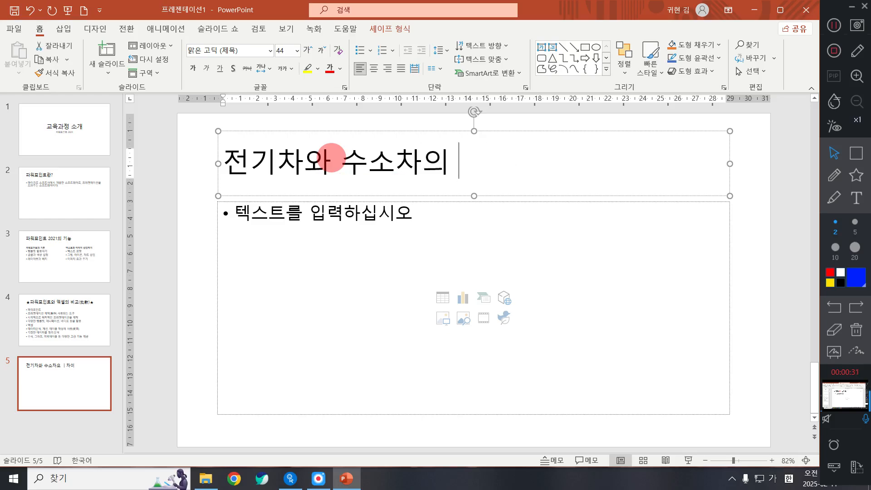
# Start the slide's body text with the bullets "전기차" and "전기차는 전기를 사용하는 모터를 구동합니다.".
pyautogui.click(336, 245)
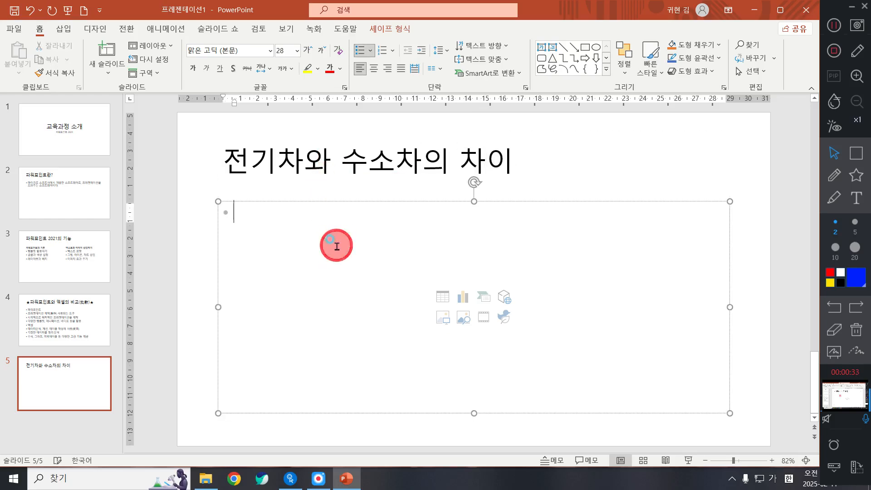
pyautogui.write('전기차')
pyautogui.press('Return')
pyautogui.write('전기')
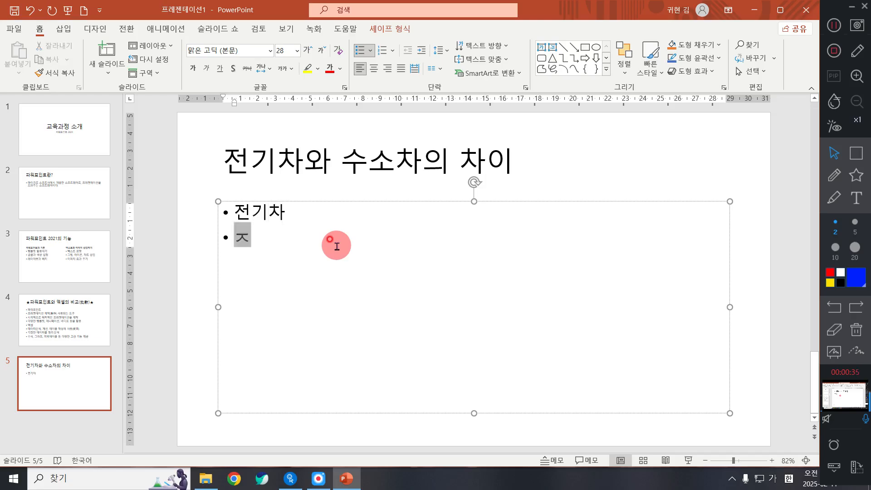
pyautogui.write('차는 전기를 ')
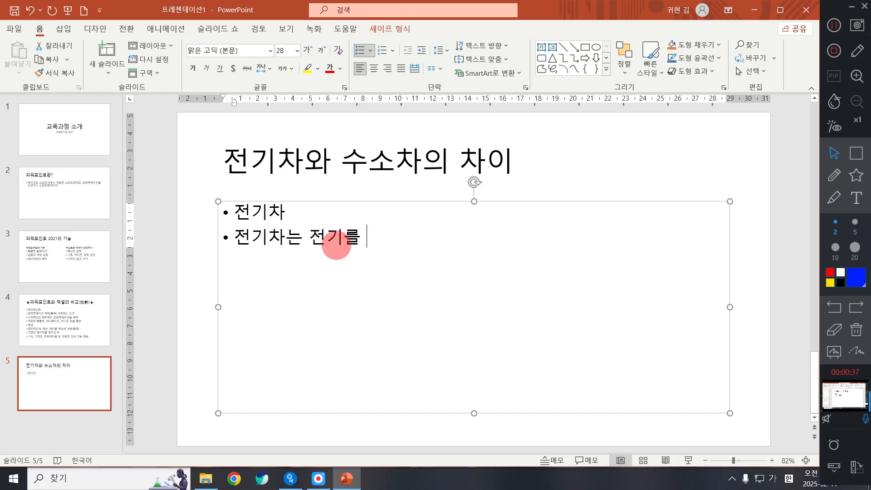
pyautogui.write('사용한')
pyautogui.press('BackSpace')
pyautogui.write('하는 모')
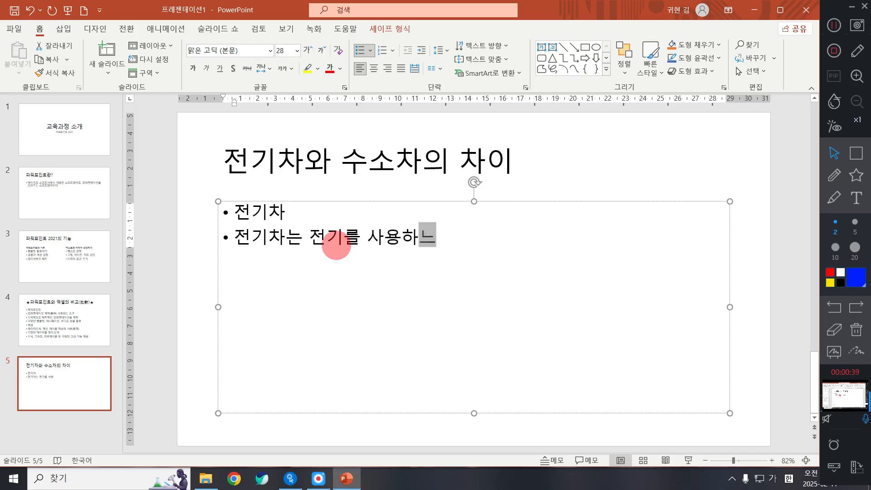
pyautogui.write('터를 구동합')
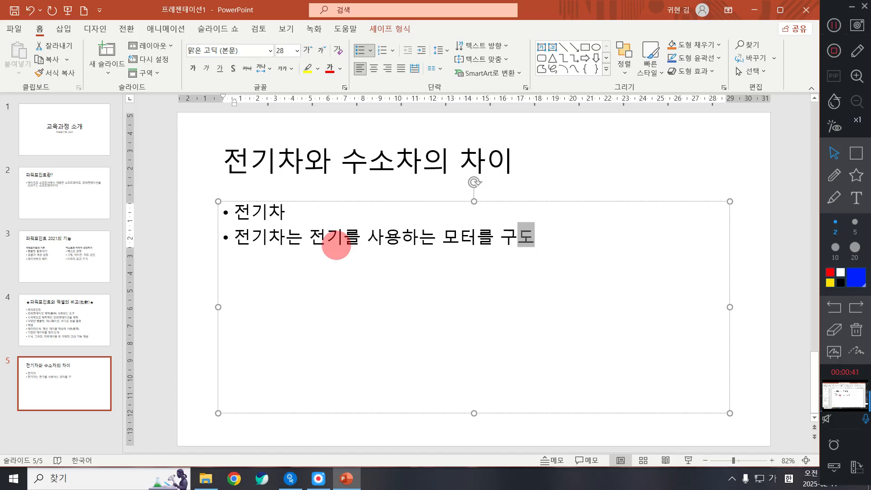
pyautogui.write('니다.')
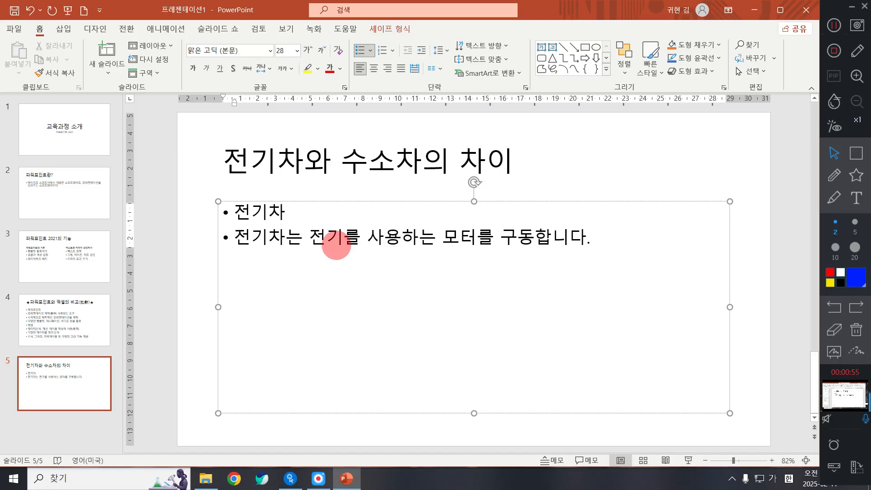
# Add a third bullet to the body text reading "전기 충전을 통해 배터리를 충전할 수 있습니다.".
pyautogui.press('Return')
pyautogui.write('전기')
pyautogui.write(' 충전을')
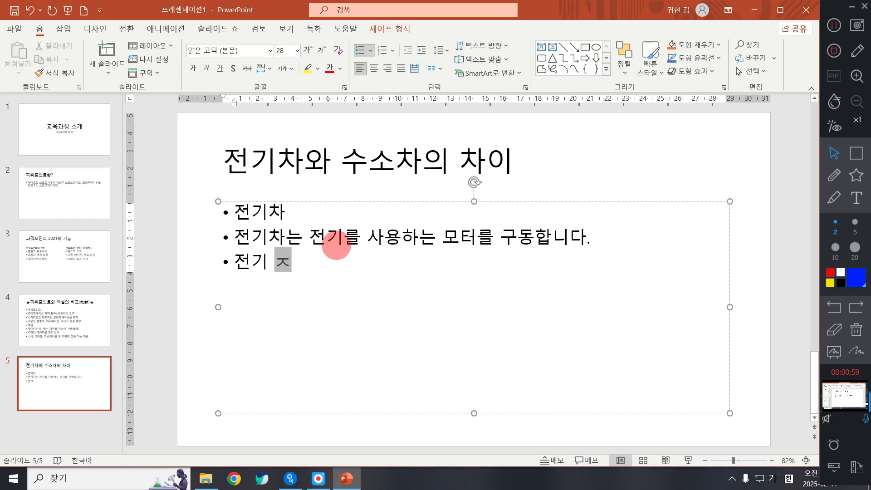
pyautogui.write(' 통')
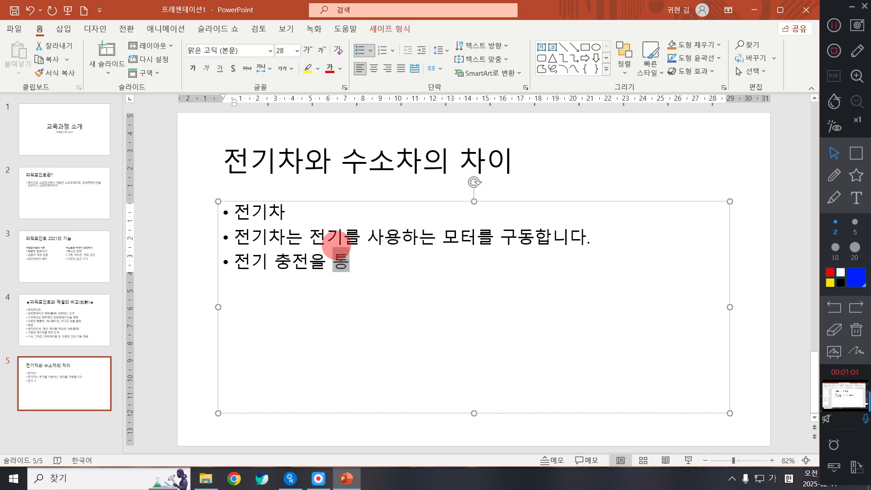
pyautogui.write('해 배터릴를 ')
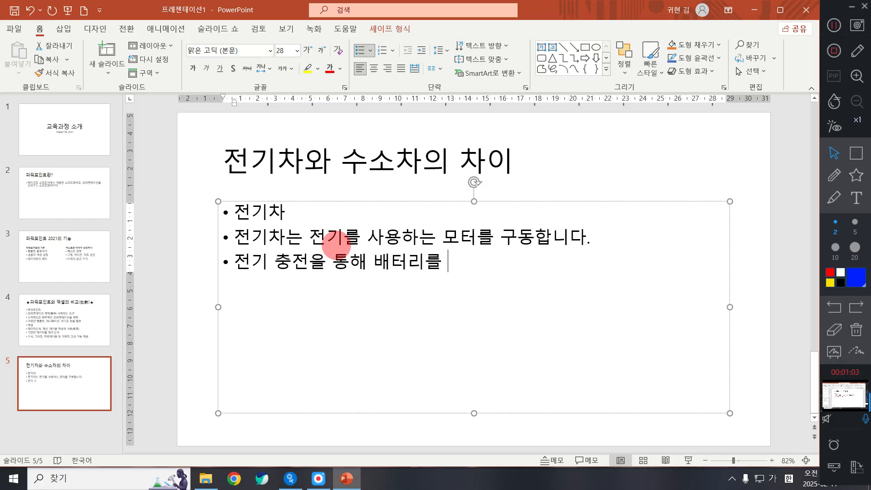
pyautogui.write('충전할 ㅅ수 이')
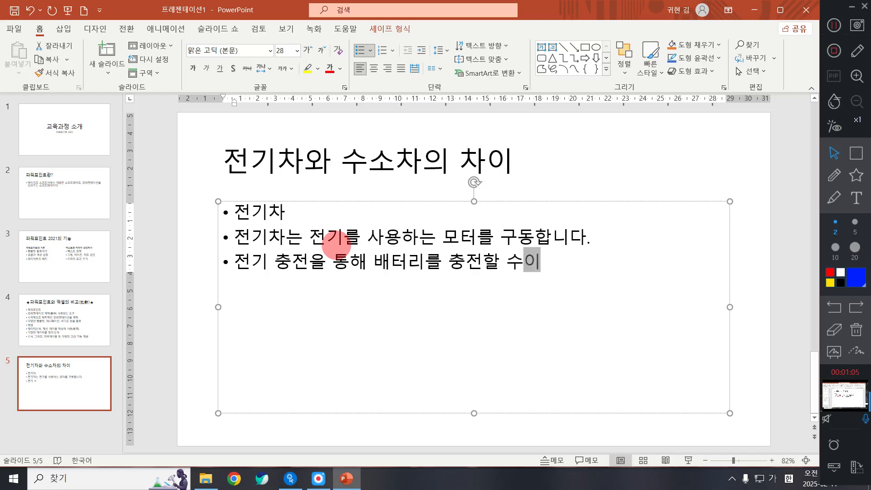
pyautogui.write('있습니다.')
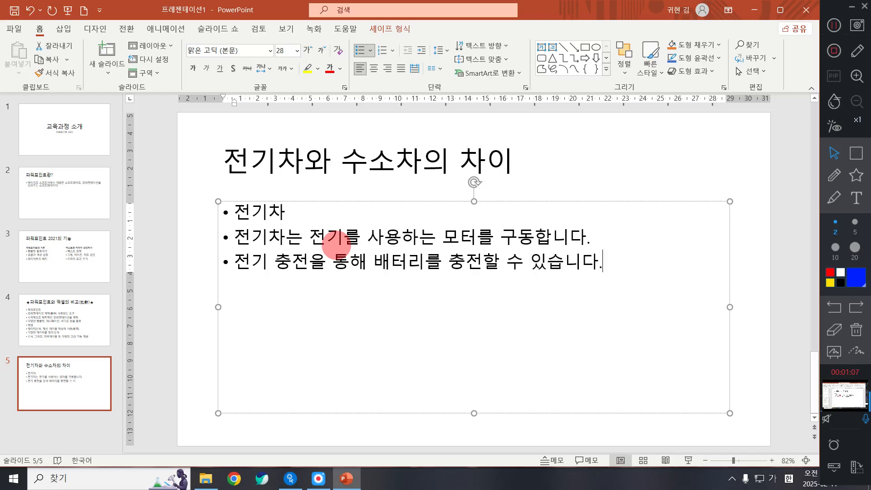
# Add a fourth bullet to the body text reading "발전소에서 생성된 온실가스를 배출할 수 있습니다.".
pyautogui.press('Return')
pyautogui.write('발저')
pyautogui.write('전소')
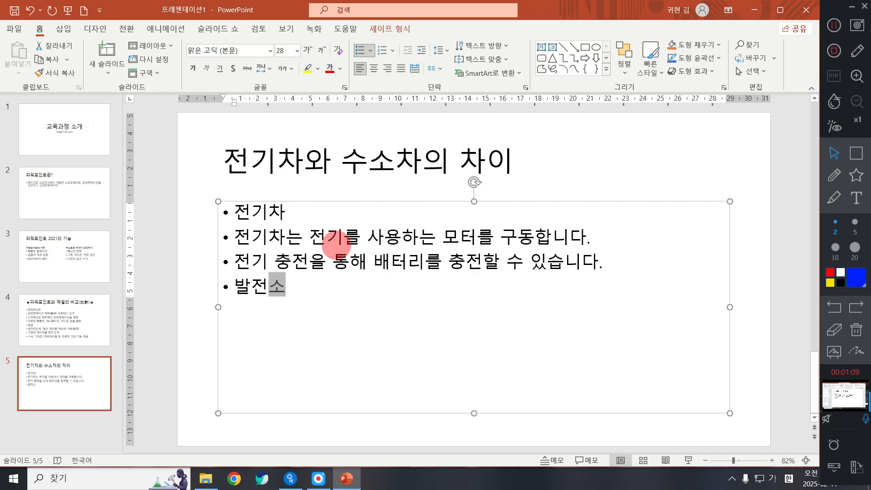
pyautogui.write('에서')
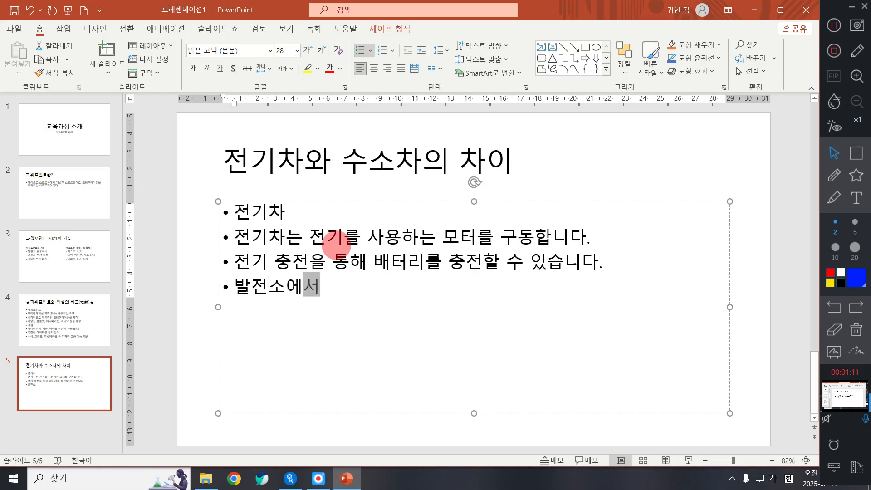
pyautogui.write(' 생성되된 ')
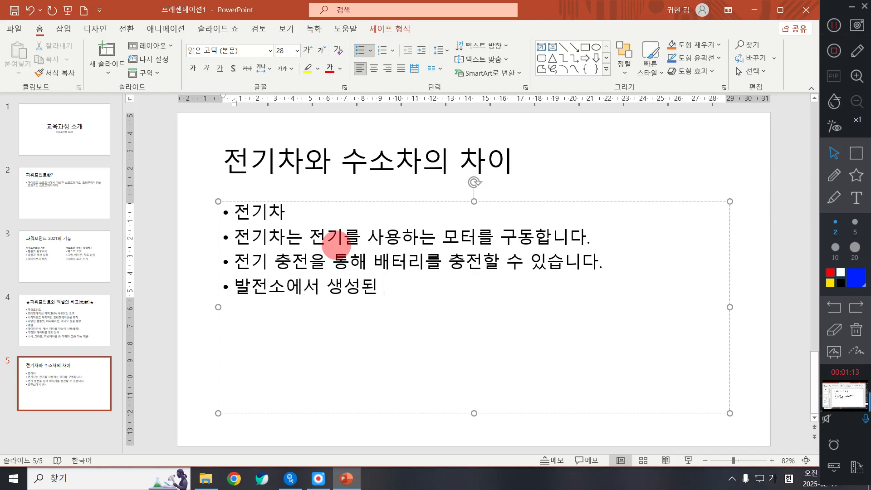
pyautogui.write('온실가스를 배출할 ㅅ')
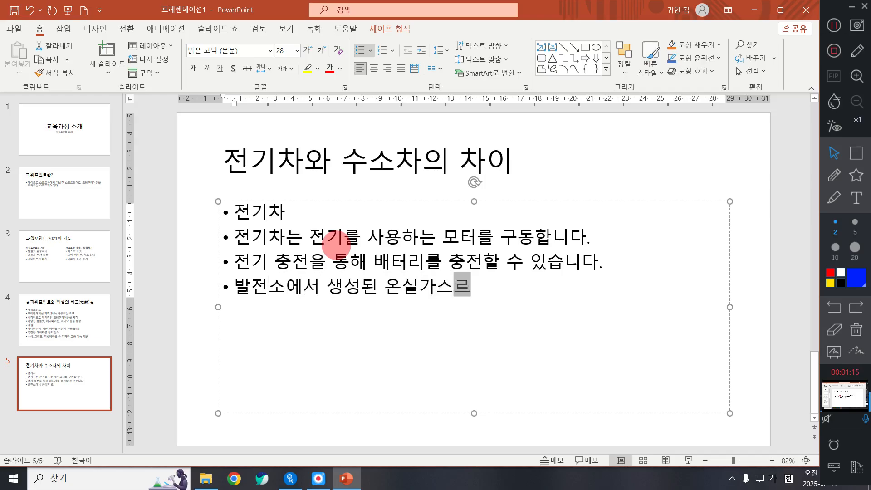
pyautogui.write('ㅜ 있습니다.')
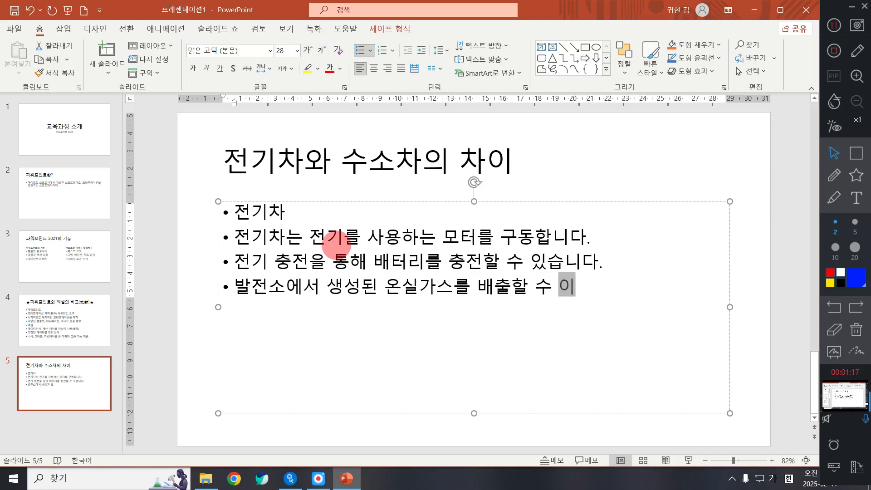
# Add the bullets "수소차" and "수소차는 수소를 사용하여 연료전지를 구동합니다." below the electric car bullets.
pyautogui.press('Return')
pyautogui.write('수')
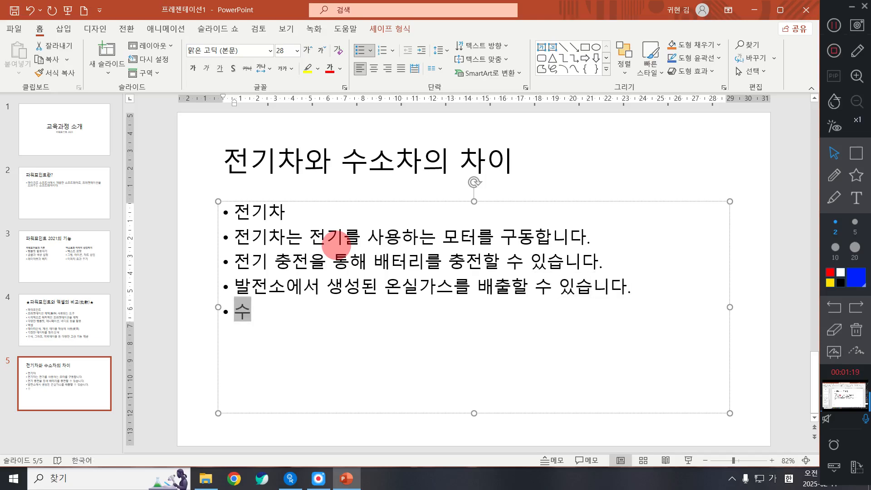
pyautogui.write('소차')
pyautogui.press('Return')
pyautogui.write('ㅅㅜ소')
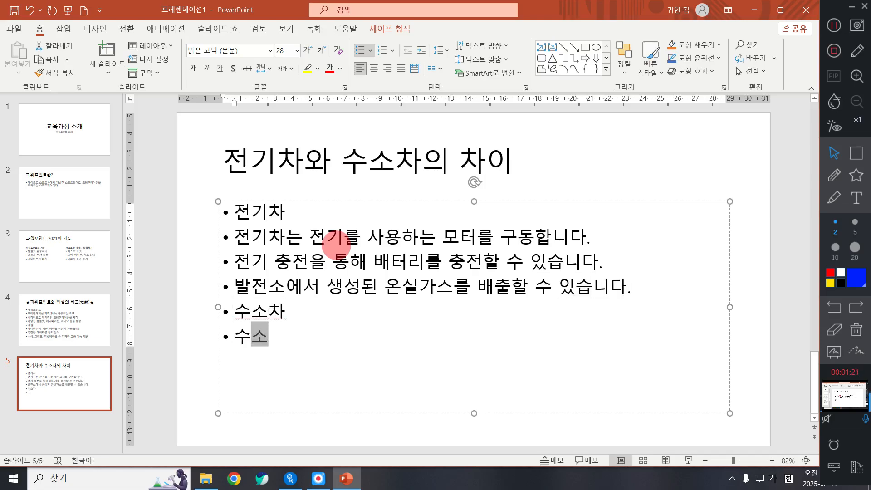
pyautogui.write('차는 ')
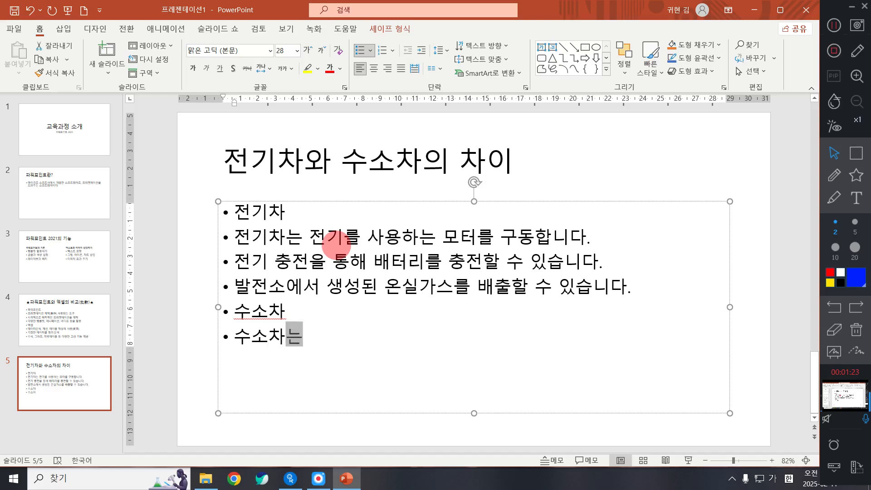
pyautogui.write('수소를 사용')
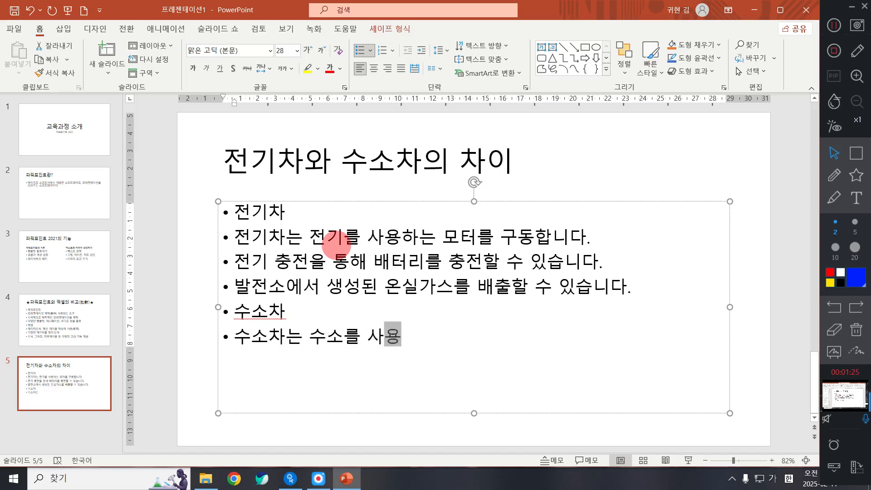
pyautogui.write('하여 연료')
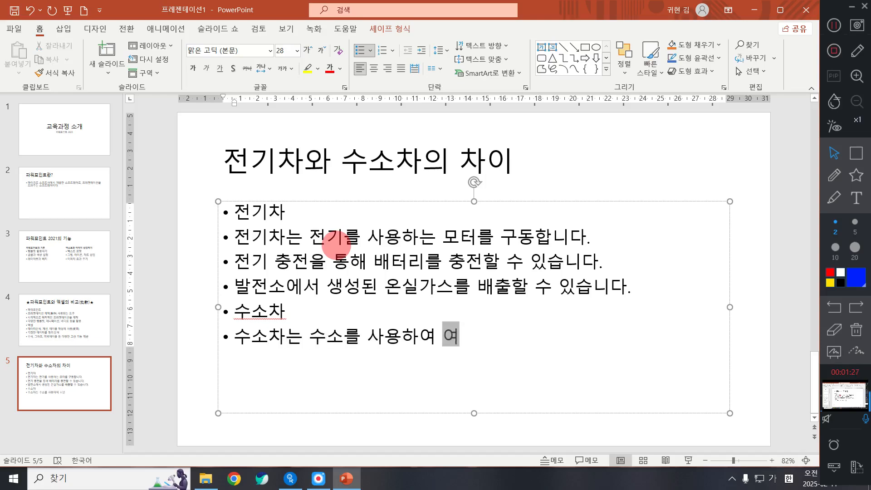
pyautogui.write('전지를 구')
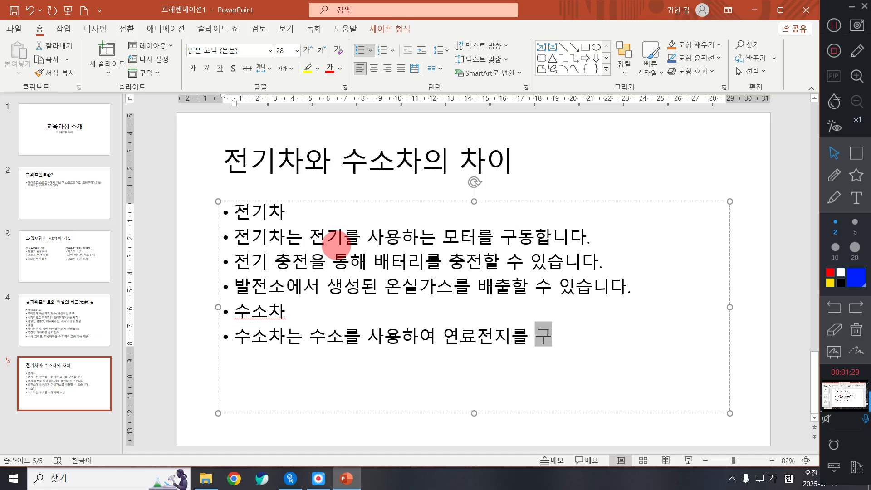
pyautogui.write('도ㅇ합니다.')
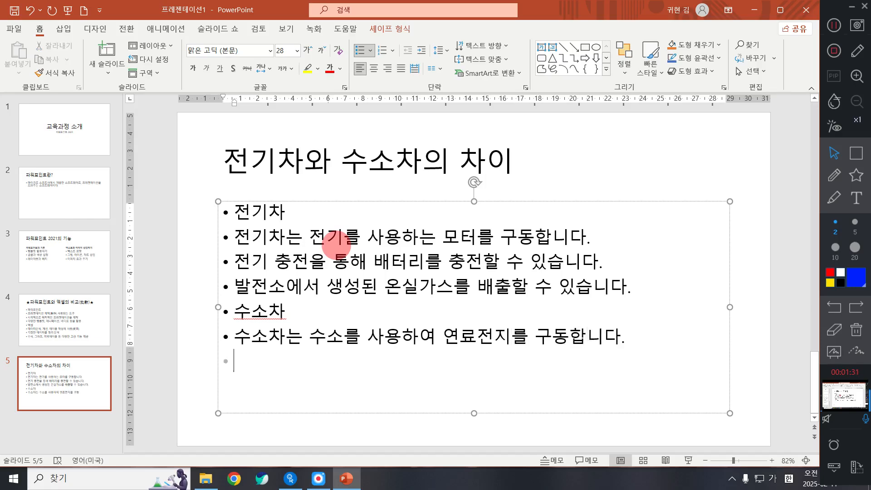
# Add a bullet below the hydrogen car sentence reading "수소 주요소를 통해 수소를 공급받을 수 있습니다.".
pyautogui.press('Return')
pyautogui.write('수')
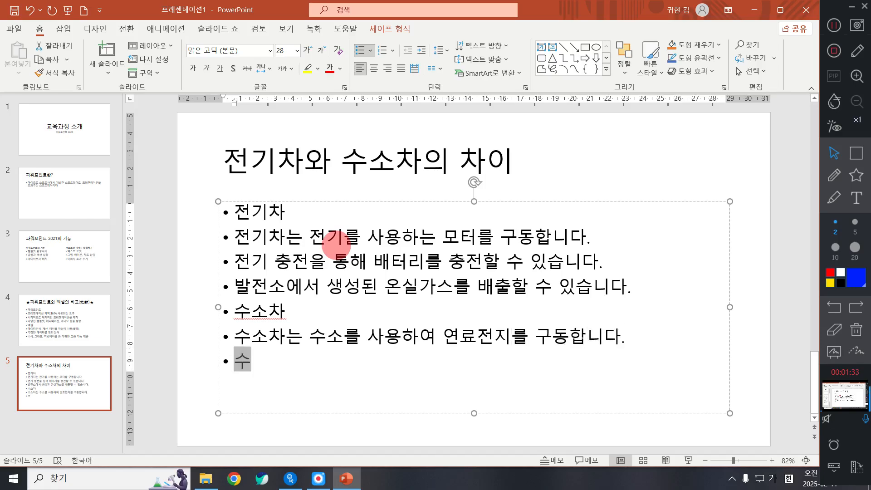
pyautogui.write('소 주용')
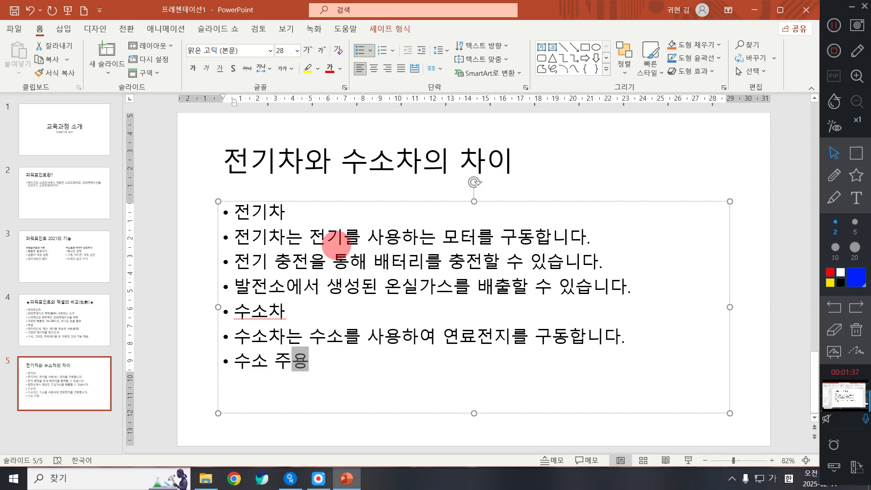
pyautogui.press('BackSpace')
pyautogui.write('소')
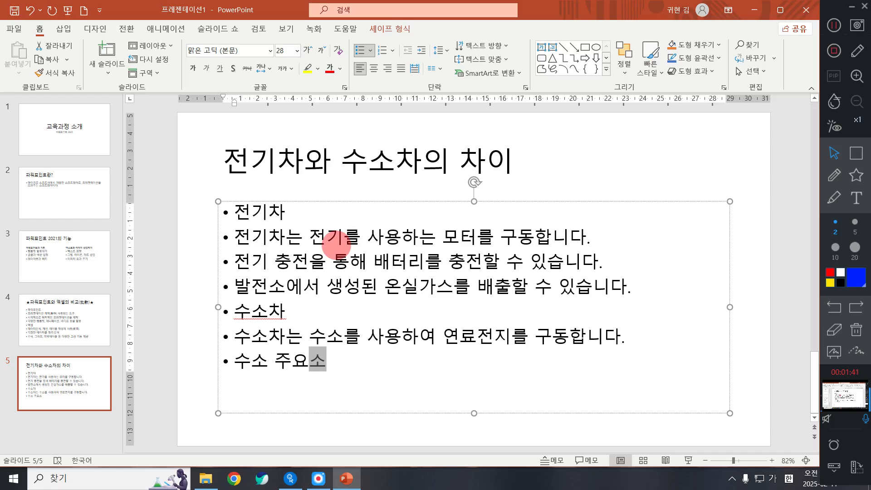
pyautogui.write('를 통')
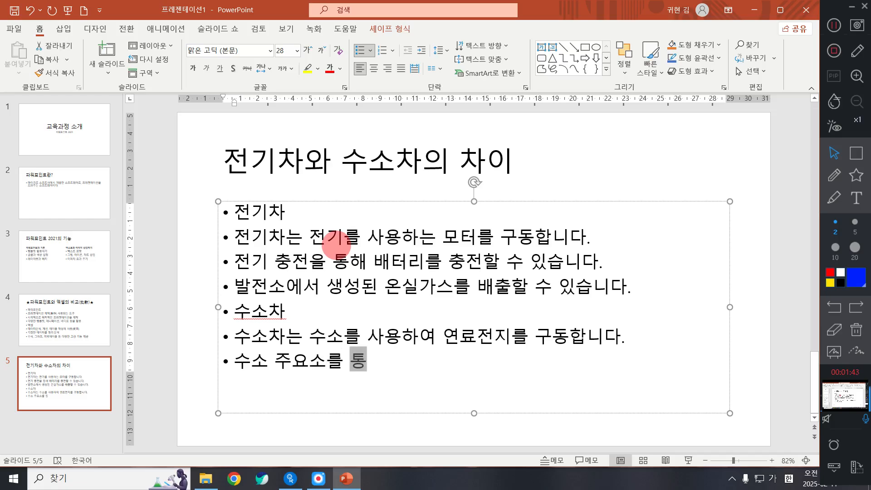
pyautogui.write('해 수')
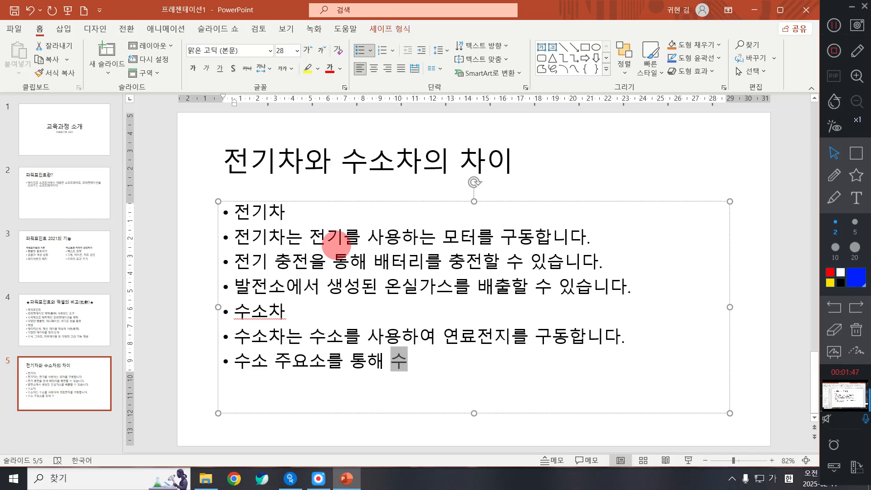
pyautogui.write('소')
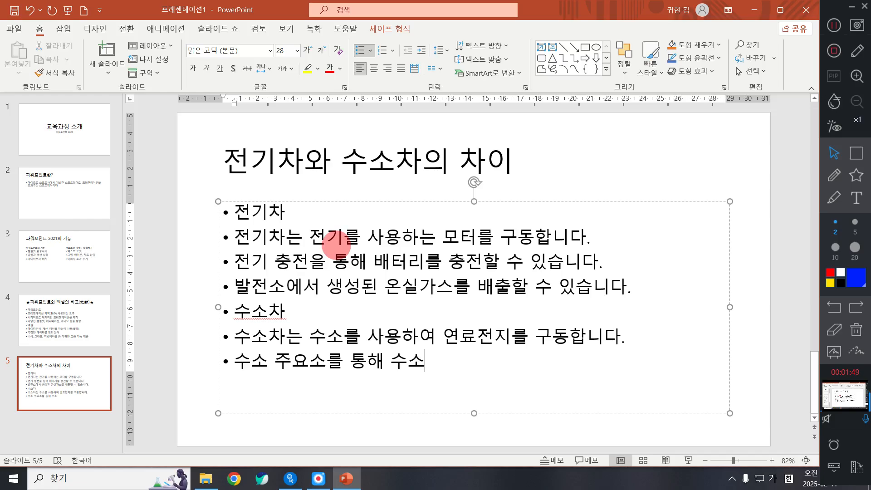
pyautogui.write('를 고')
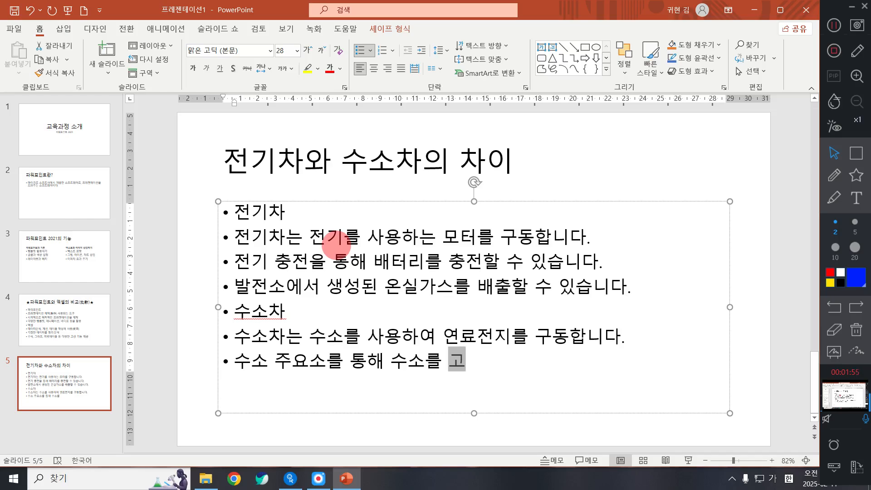
pyautogui.write('긍받')
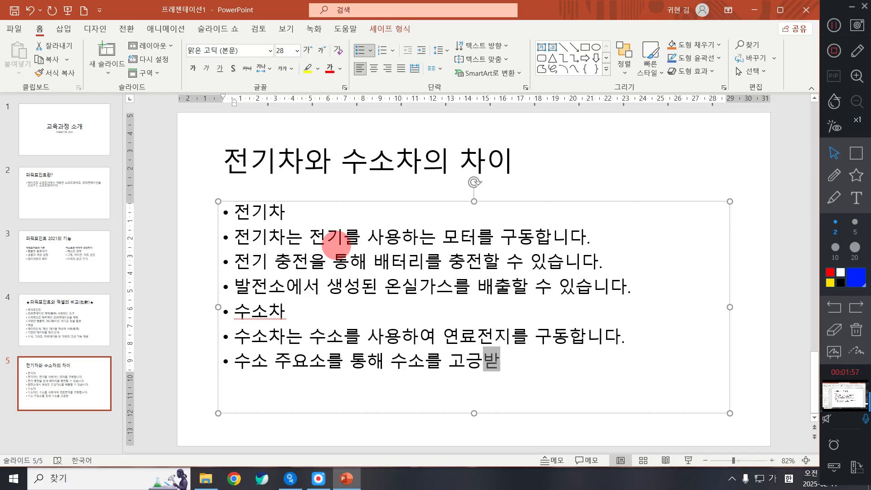
pyautogui.press('BackSpace')
pyautogui.press('BackSpace')
pyautogui.press('BackSpace')
pyautogui.press('BackSpace')
pyautogui.press('BackSpace')
pyautogui.write('공')
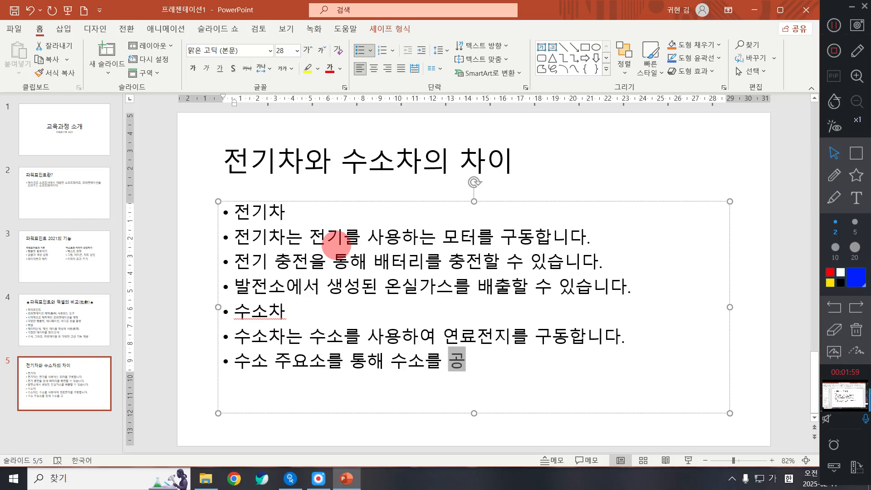
pyautogui.write('급받을')
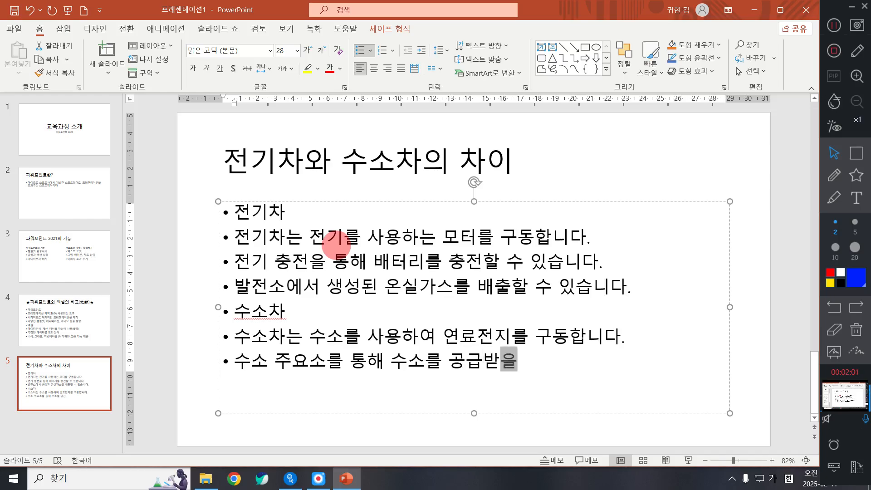
pyautogui.write(' 수 있습니다.')
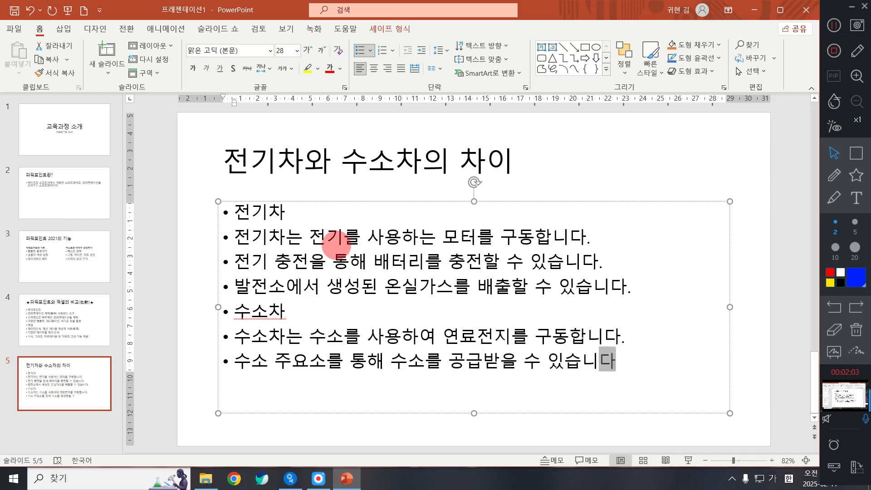
# Add a final bullet to the body text reading "수소 연료를 사용하여 온실가스를 배출하지 않습니다.".
pyautogui.press('Return')
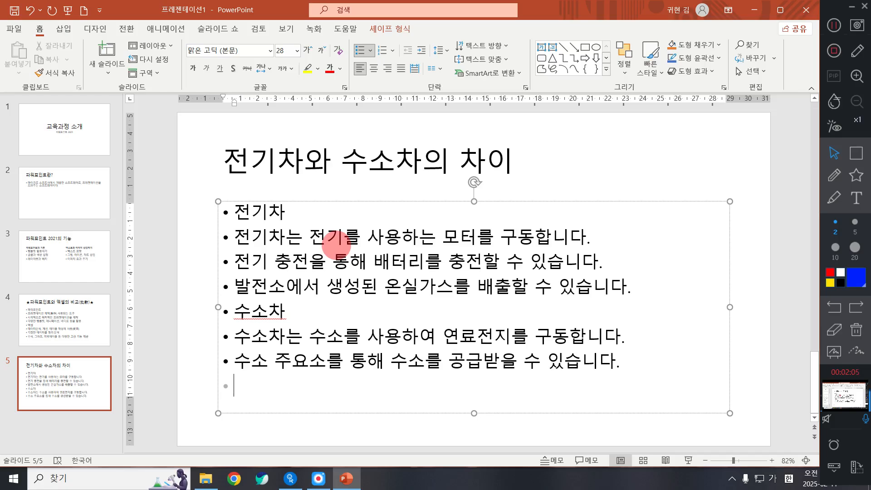
pyautogui.write('수소 연')
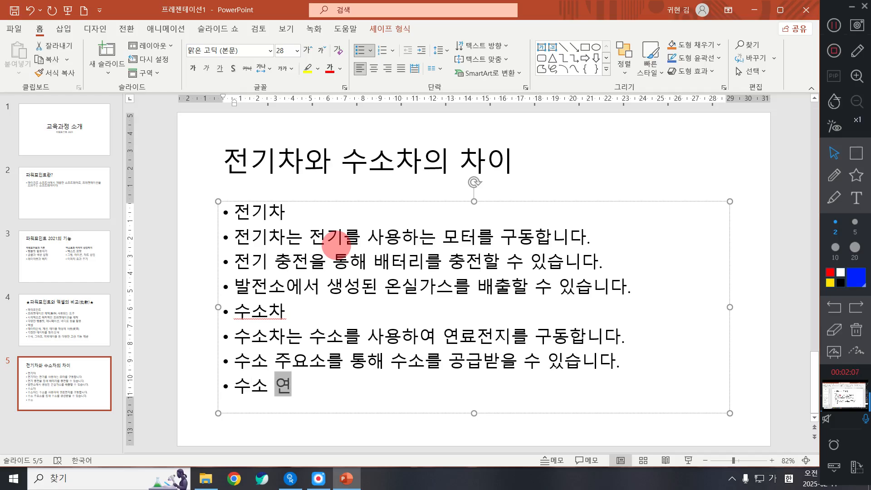
pyautogui.write('료를 사용')
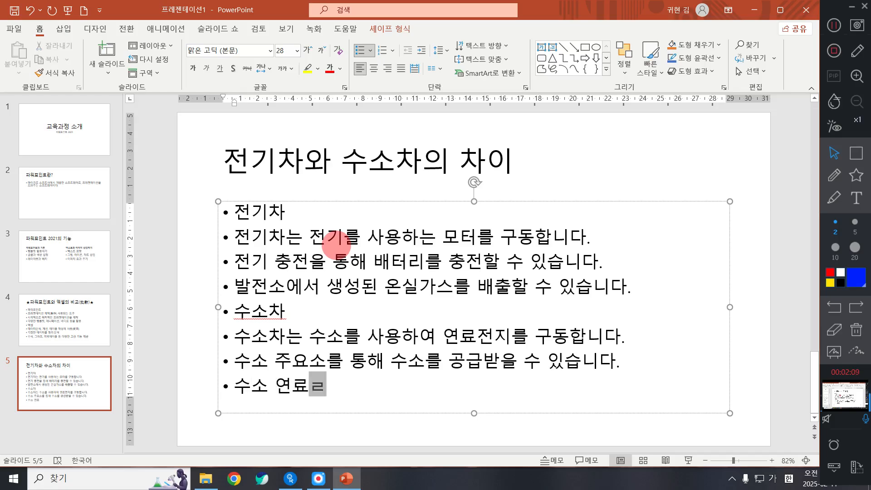
pyautogui.write('하여 ')
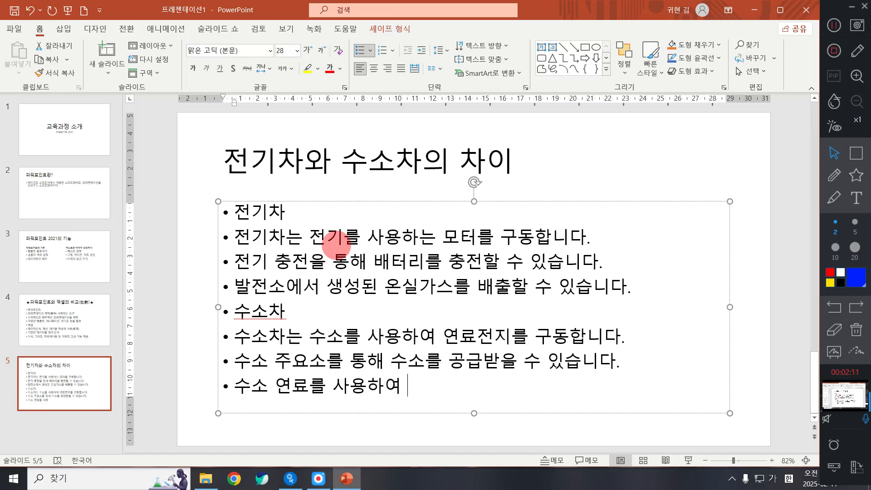
pyautogui.write('온실가스')
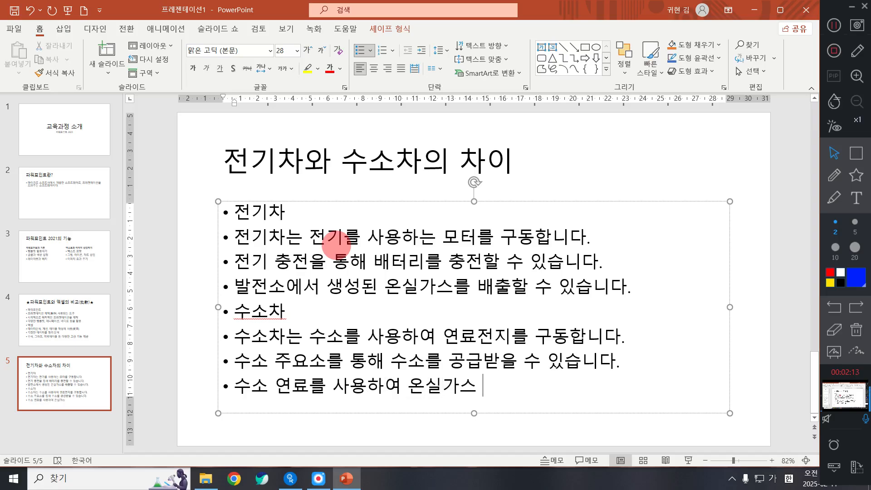
pyautogui.write('를 배')
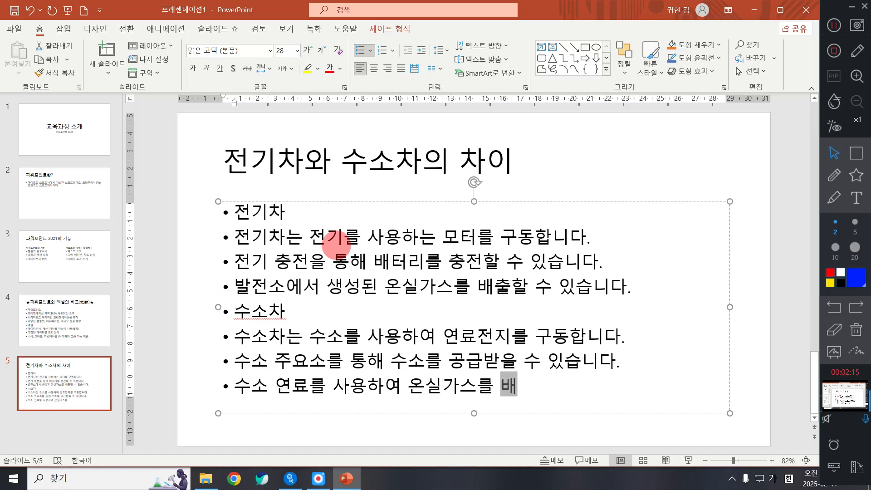
pyautogui.write('출하지 않')
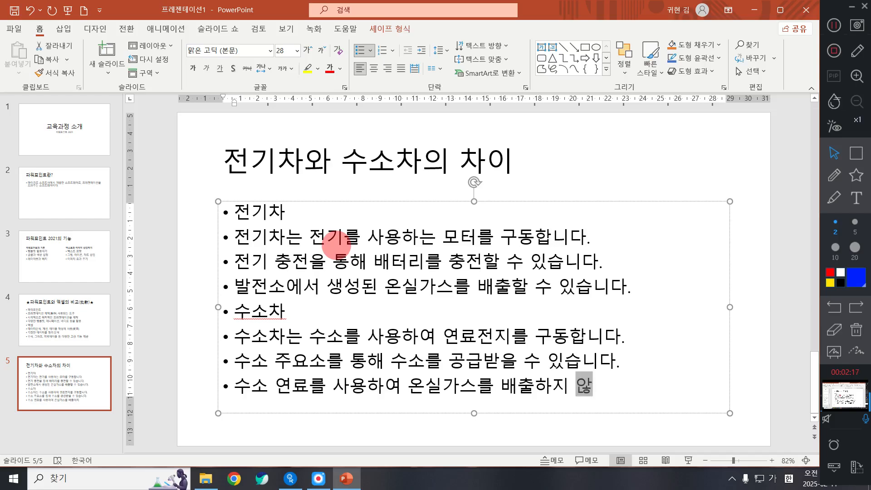
pyautogui.write('습니다.')
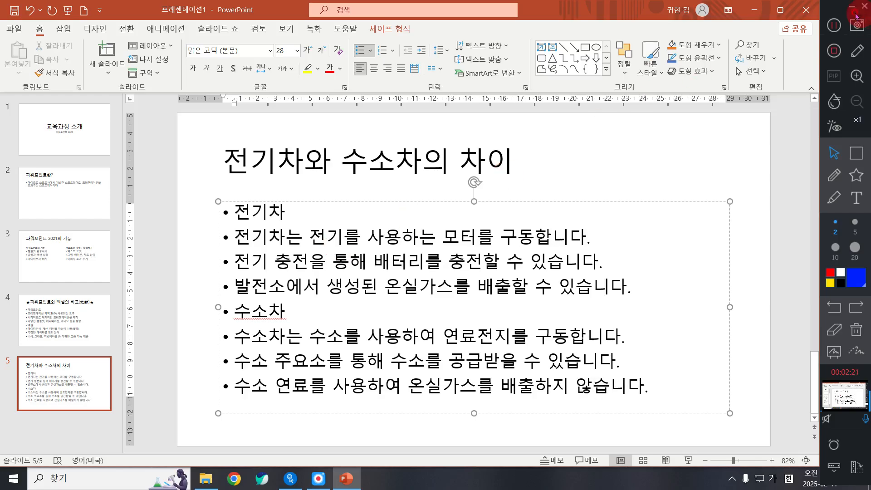
pyautogui.click(834, 24)
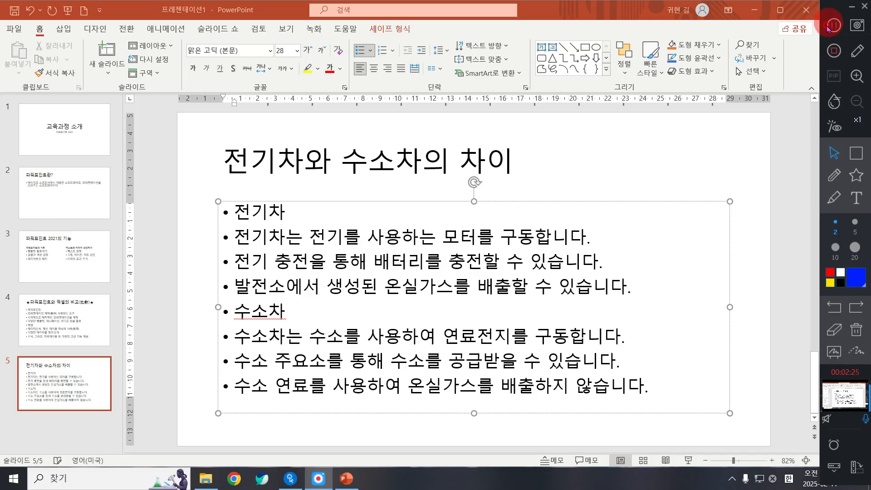
pyautogui.click(368, 158)
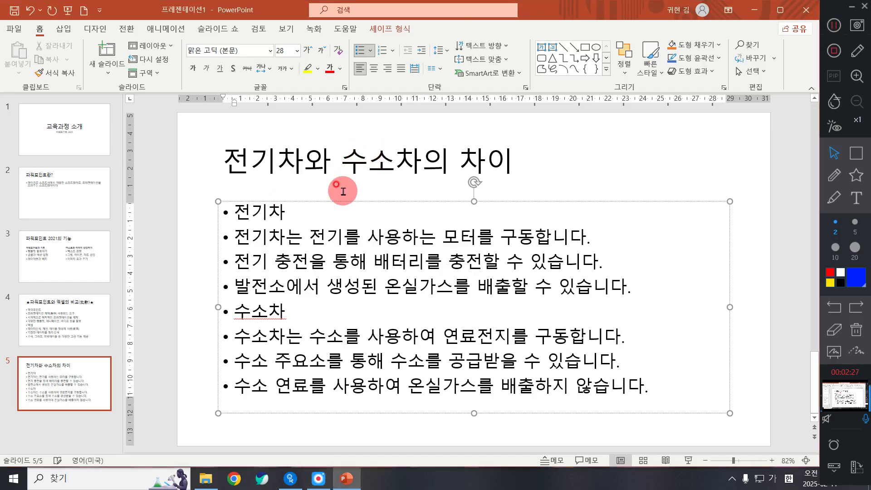
# Convert "차이" in the slide title to the Hanja 差異, using the 한글(漢字) input format.
pyautogui.click(476, 171)
pyautogui.doubleClick(489, 170)
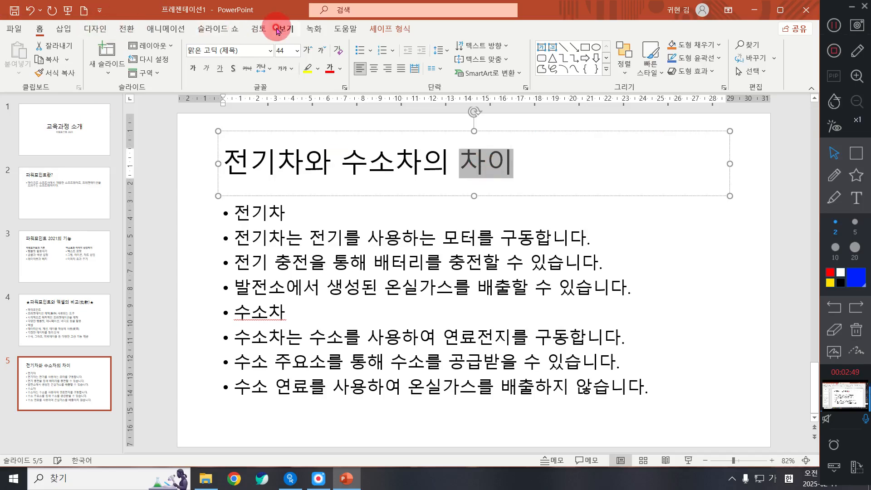
pyautogui.click(260, 30)
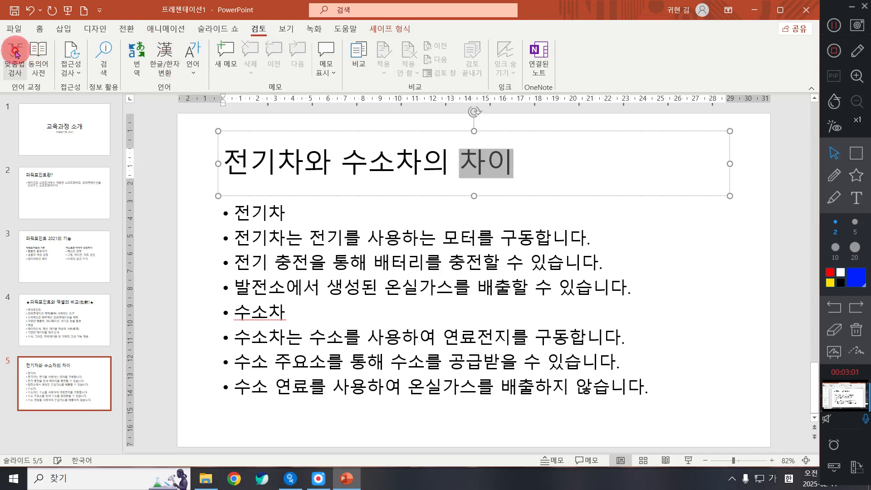
pyautogui.click(164, 62)
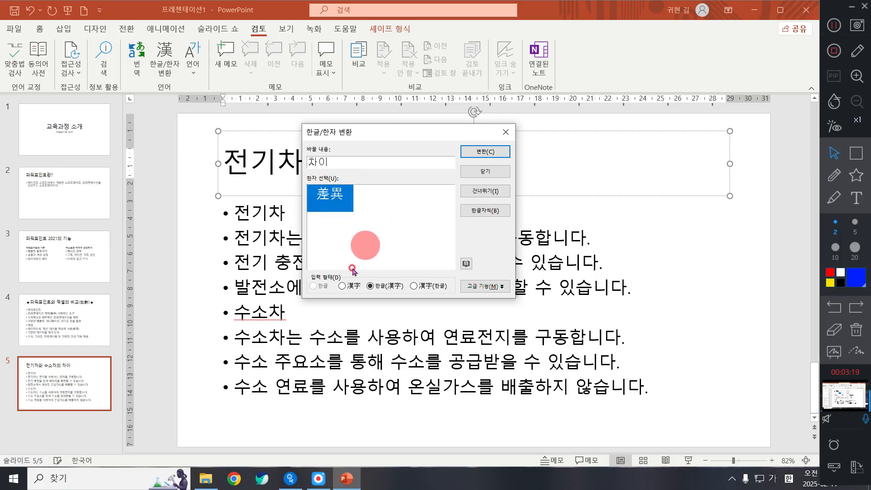
pyautogui.click(383, 287)
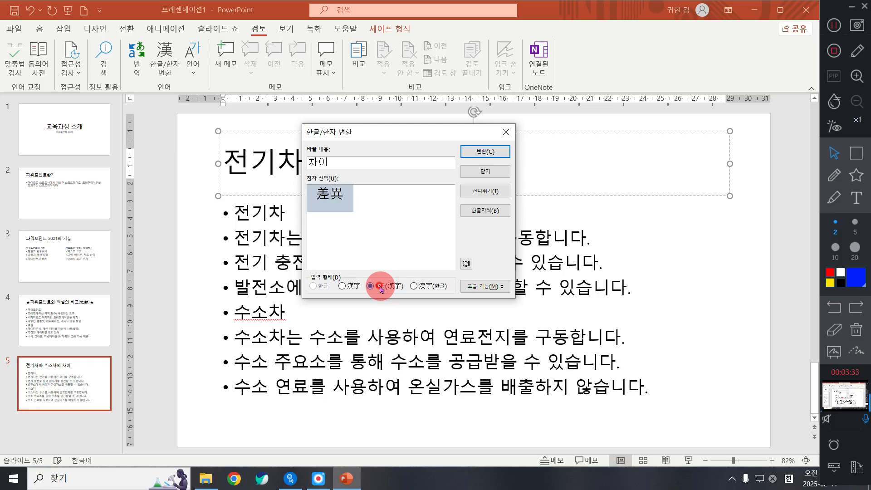
pyautogui.click(476, 152)
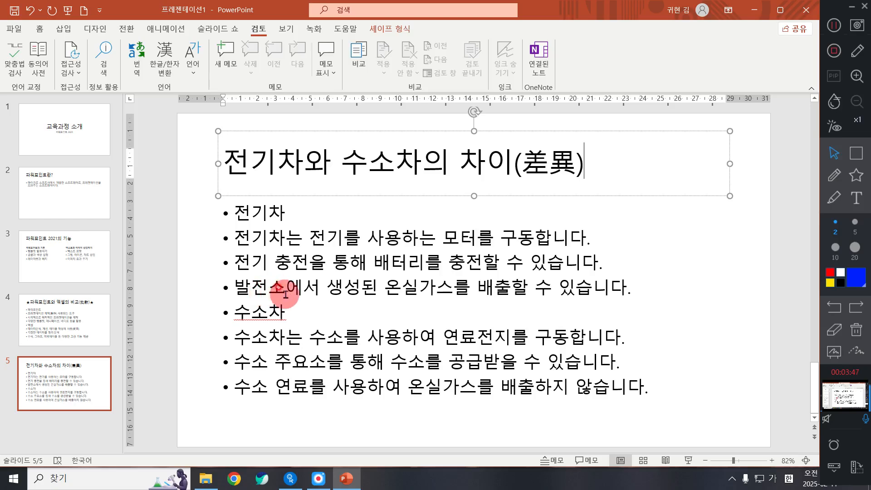
# Convert "발전소" at the start of the fourth bullet to the Hanja "發電所".
pyautogui.moveTo(285, 289); pyautogui.dragTo(239, 288)
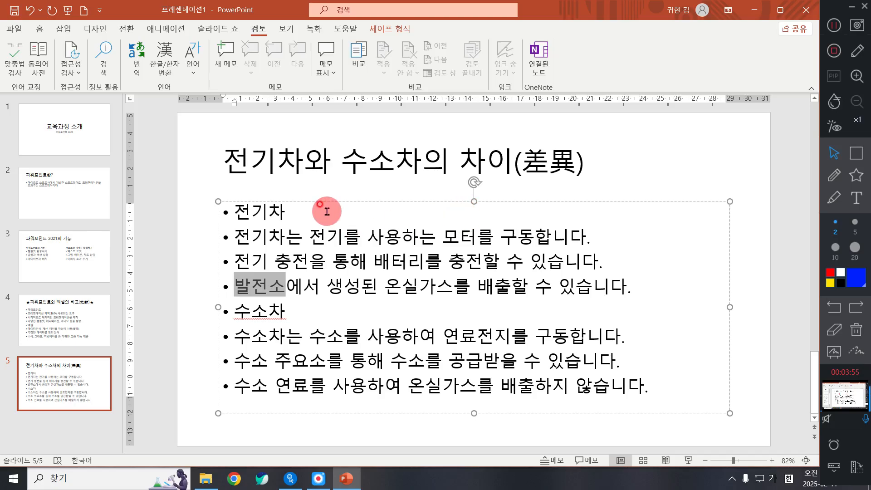
pyautogui.press('Hangul_Hanja')
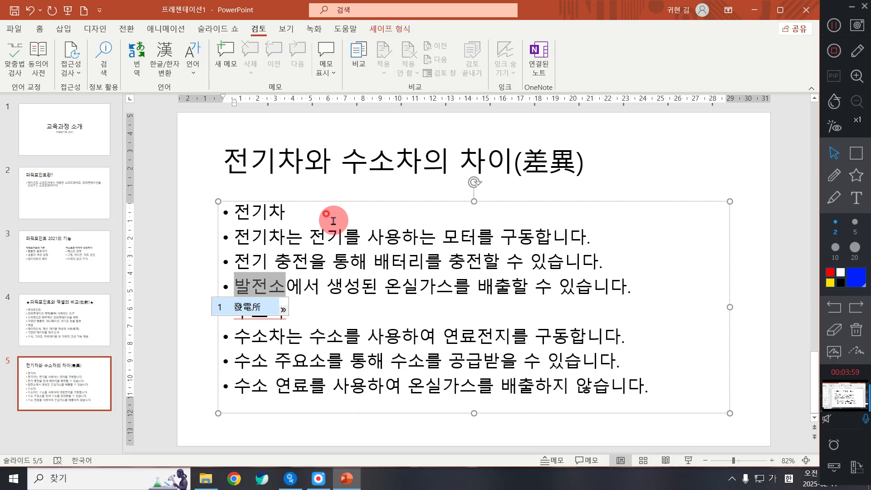
pyautogui.click(247, 307)
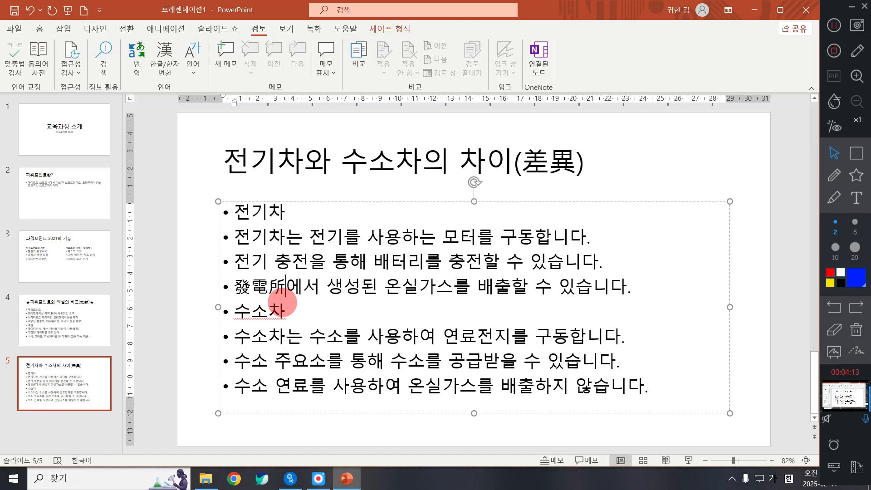
# Enclose "發電所" in parentheses and insert "발전소" before it, so the fourth bullet starts with "발전소(發電所)".
pyautogui.write(')')
pyautogui.press('Home')
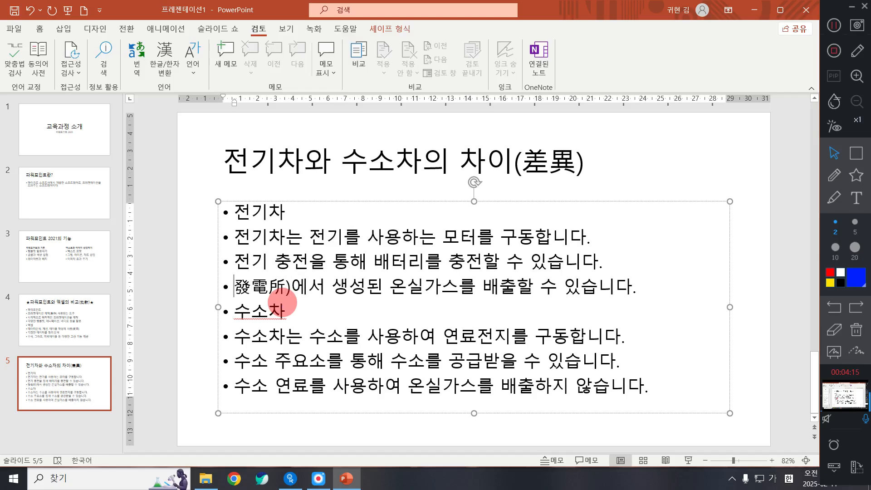
pyautogui.write('(')
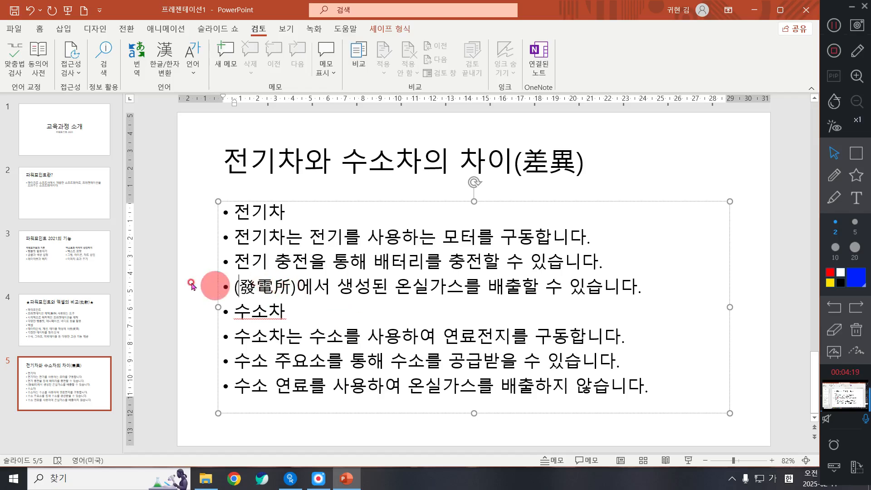
pyautogui.click(236, 285)
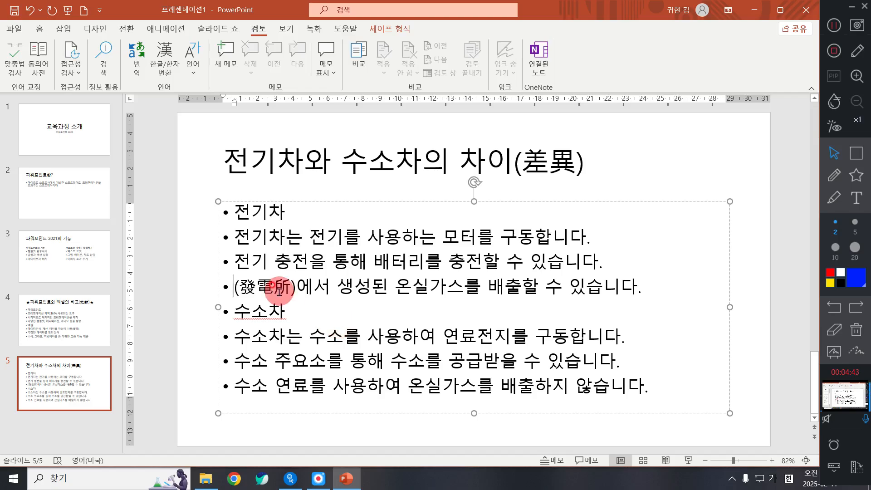
pyautogui.write('발전소')
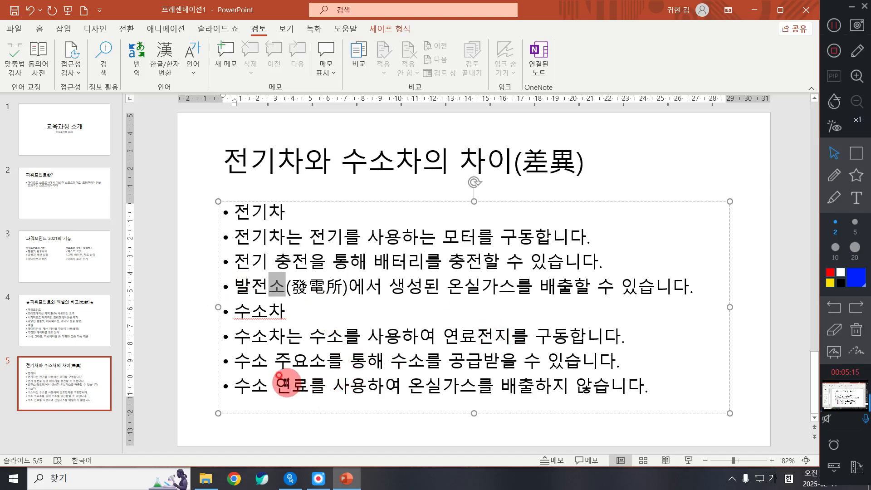
# Convert "연료" in the last bullet to the Hanja 燃料, using the 한글(漢字) input format.
pyautogui.moveTo(278, 385); pyautogui.dragTo(310, 380)
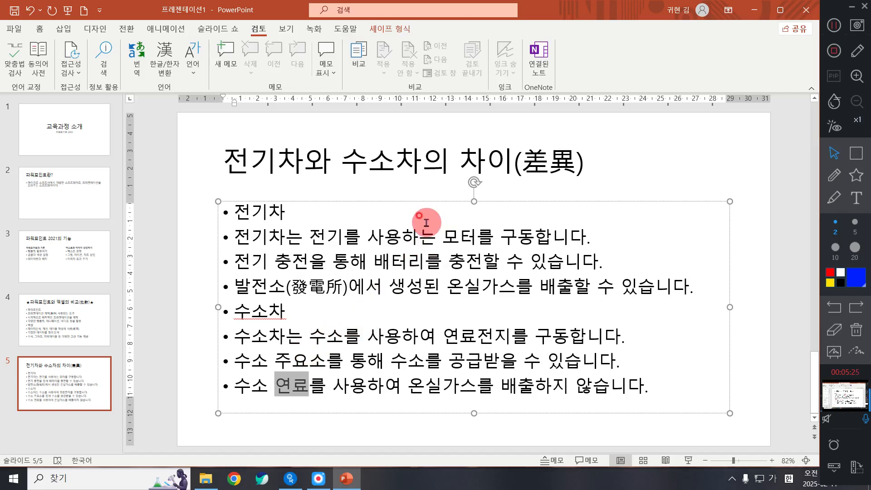
pyautogui.click(283, 387)
pyautogui.doubleClick(276, 386)
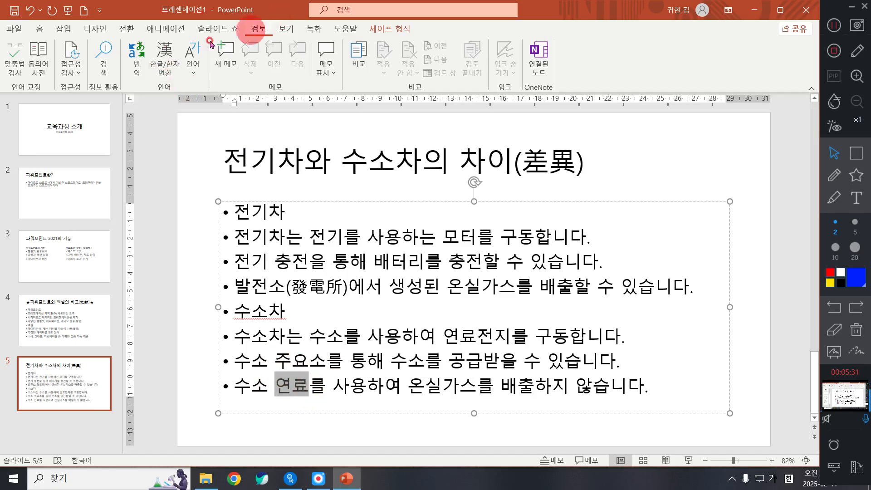
pyautogui.click(171, 60)
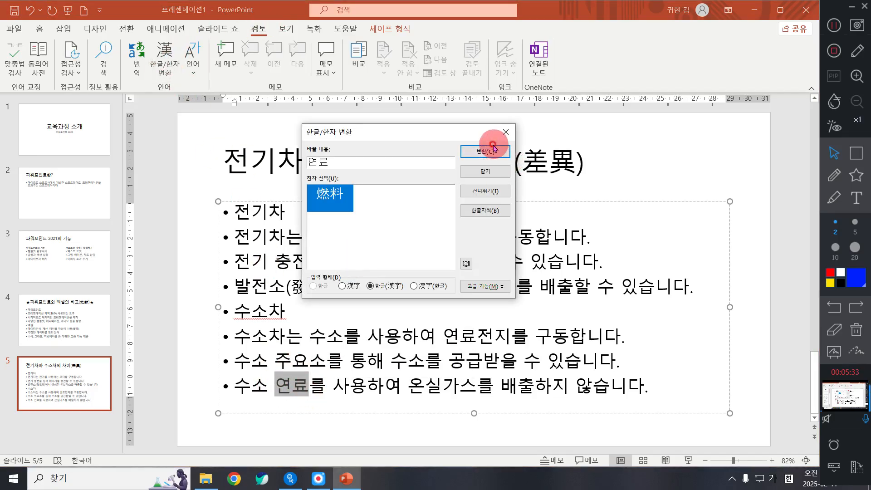
pyautogui.click(494, 151)
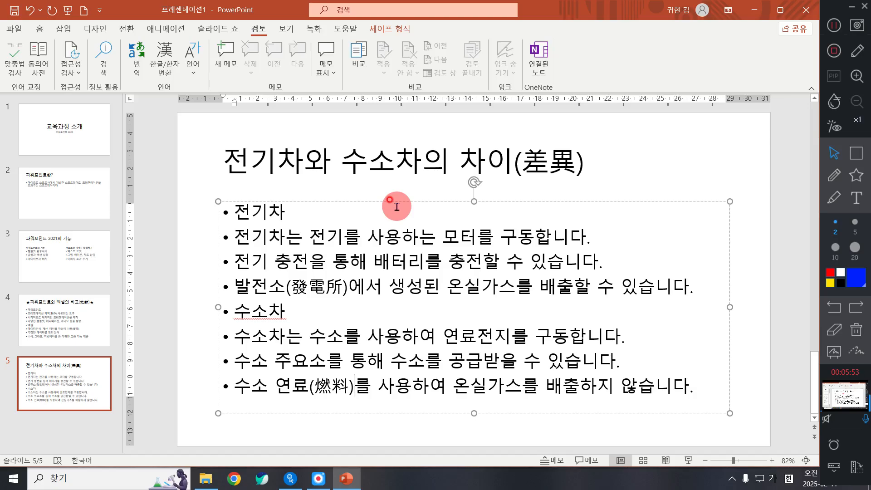
pyautogui.click(354, 386)
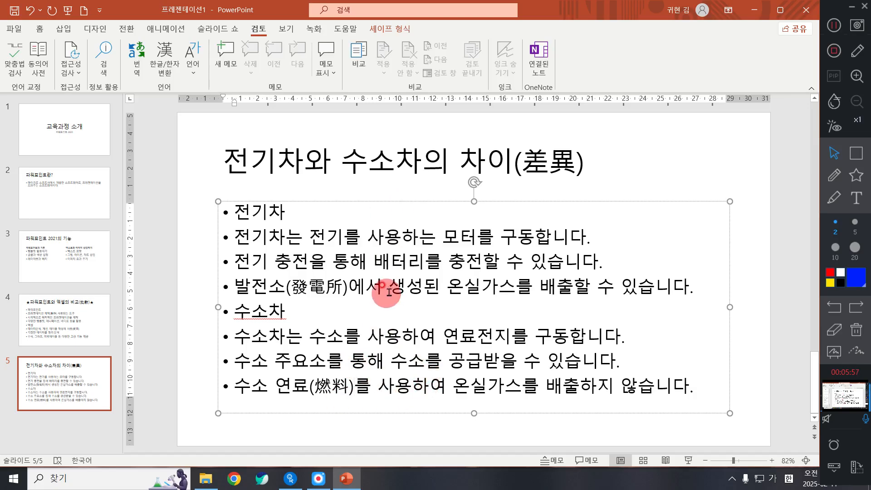
# Insert the special character ◆ in front of "전기차와" in the title of the fifth slide.
pyautogui.scroll(3, 377, 277)
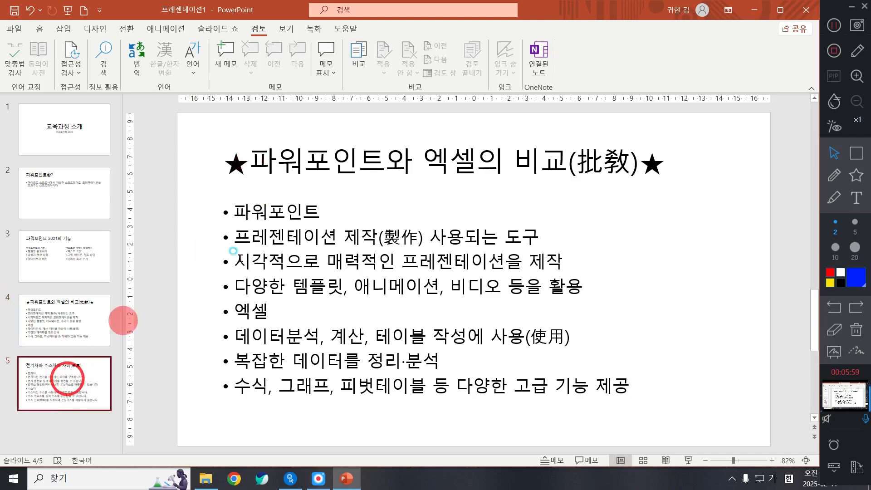
pyautogui.click(66, 383)
pyautogui.click(224, 156)
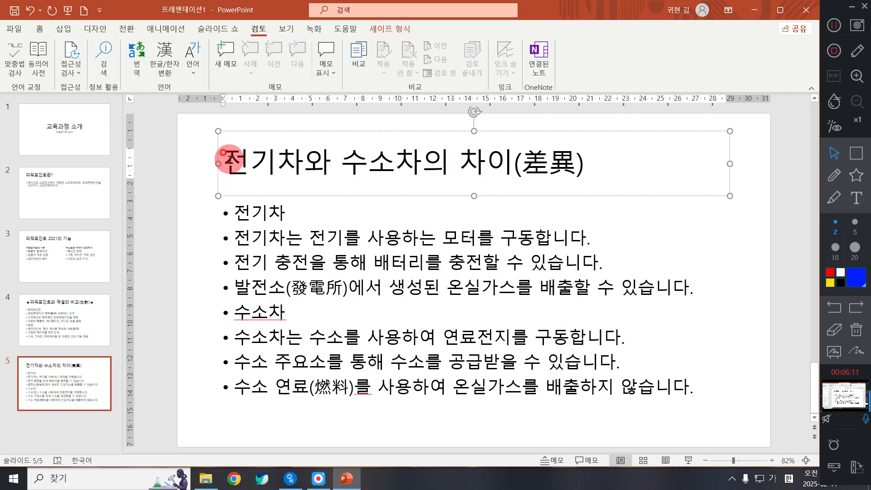
pyautogui.write('ㅁ')
pyautogui.press('Hangul_Hanja')
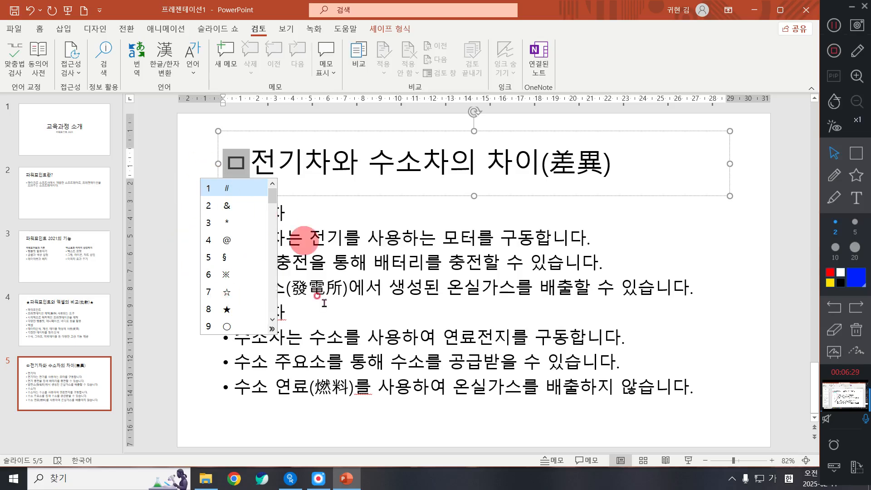
pyautogui.click(272, 331)
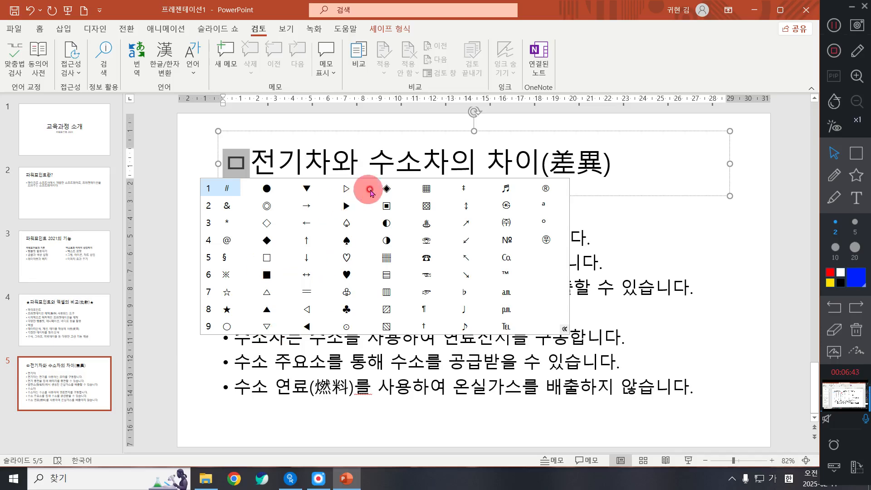
pyautogui.click(268, 239)
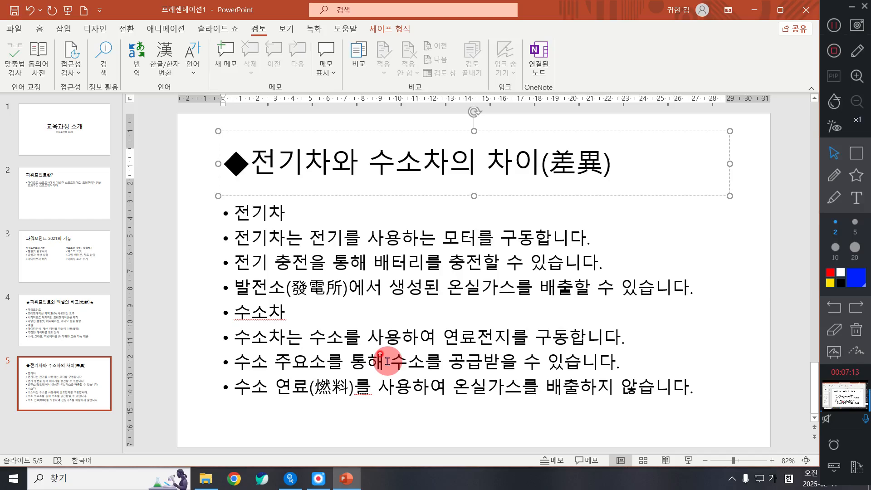
# Select the entire title of the fourth slide, including both stars, and bring up the font formatting commands.
pyautogui.click(35, 316)
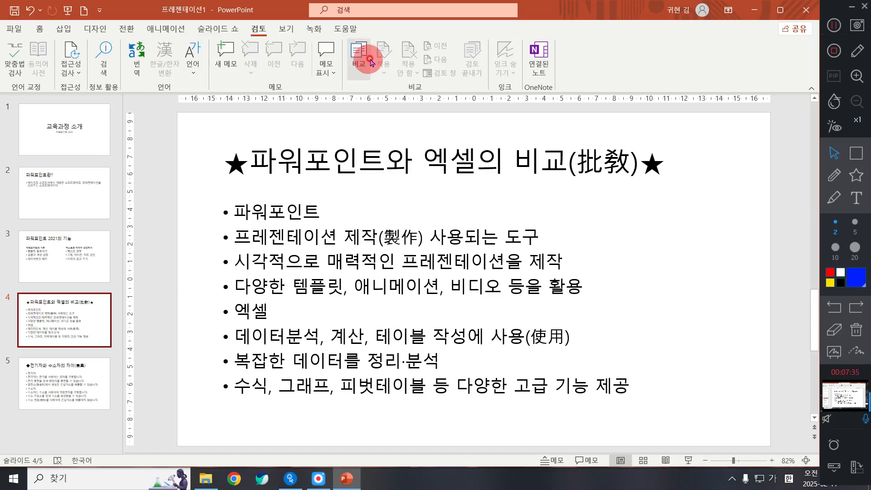
pyautogui.click(75, 324)
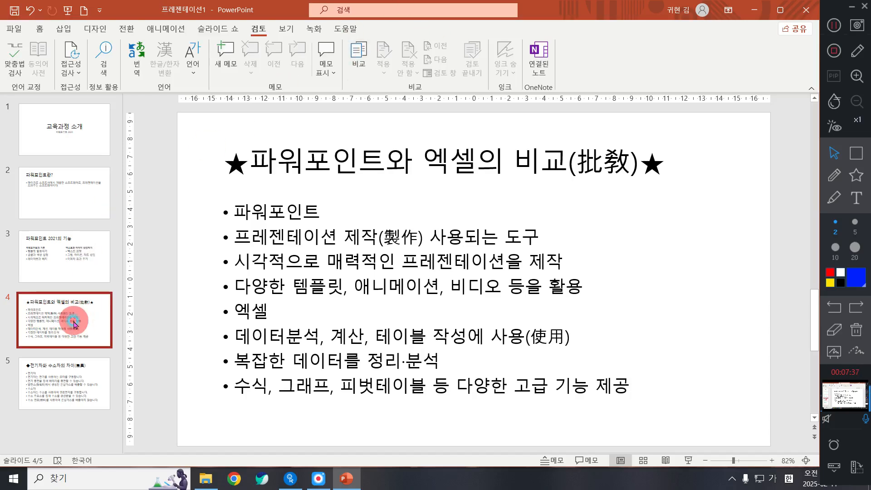
pyautogui.click(95, 324)
pyautogui.click(96, 325)
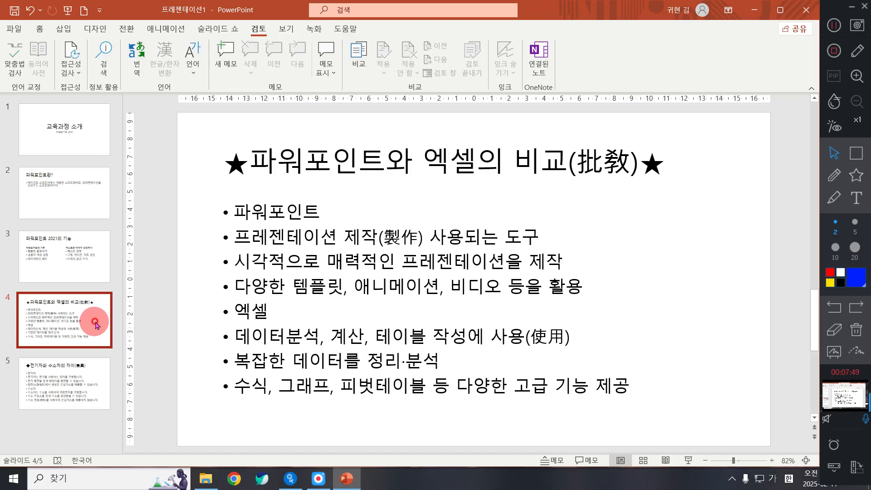
pyautogui.click(476, 163)
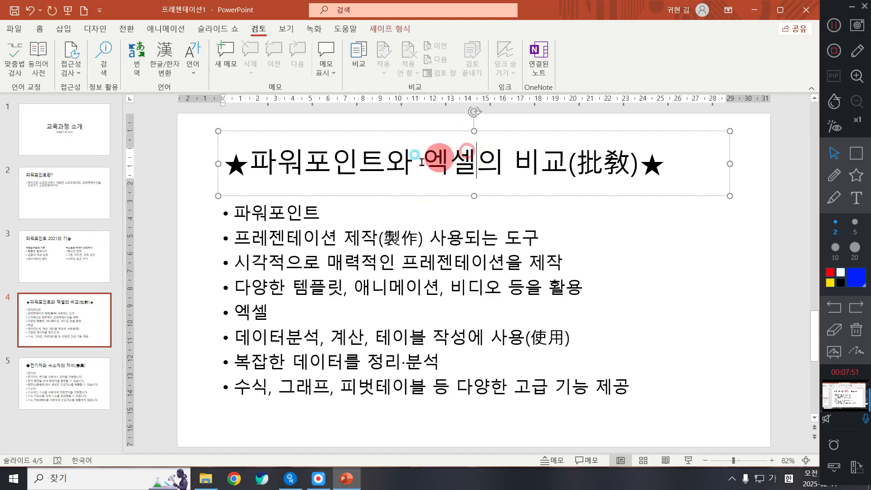
pyautogui.doubleClick(342, 167)
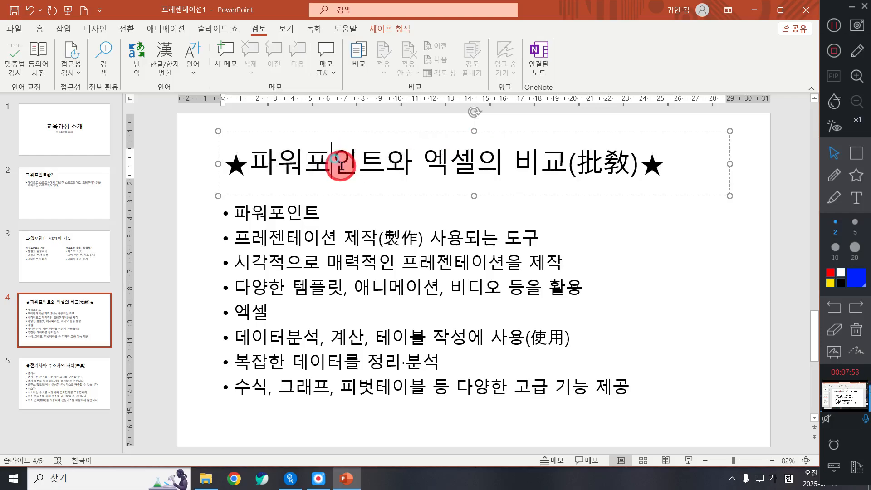
pyautogui.tripleClick(343, 168)
pyautogui.click(195, 156)
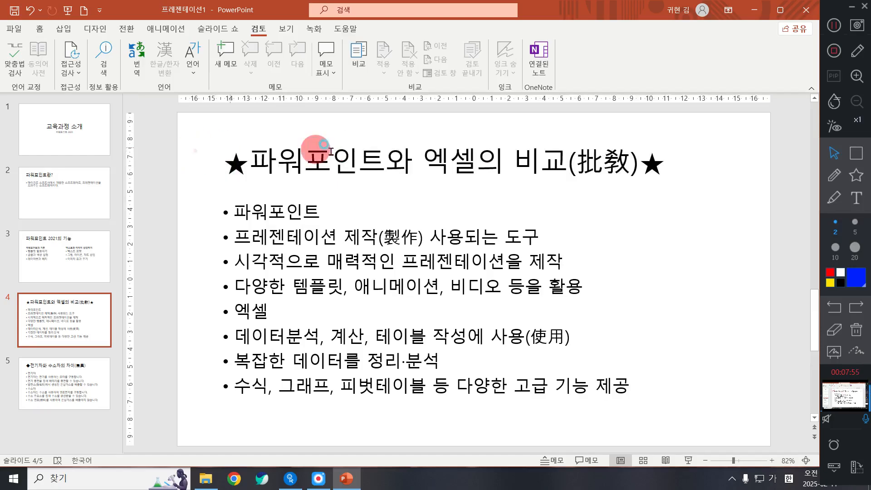
pyautogui.click(409, 159)
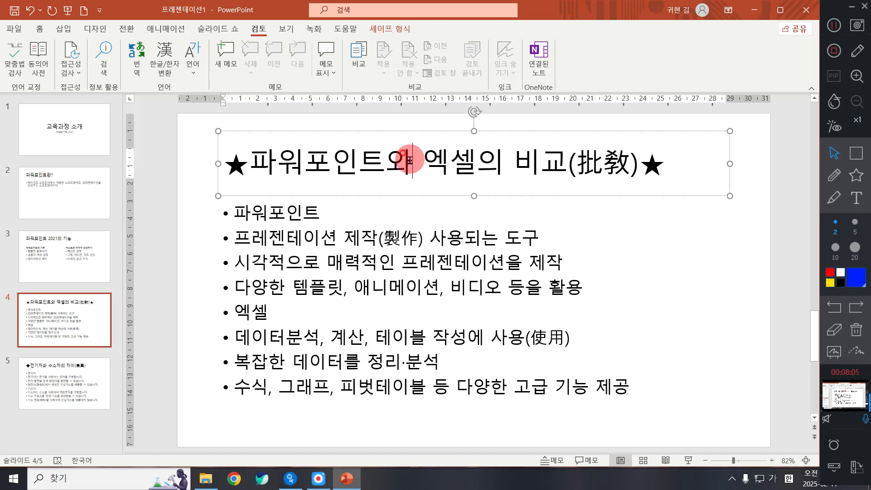
pyautogui.tripleClick(410, 161)
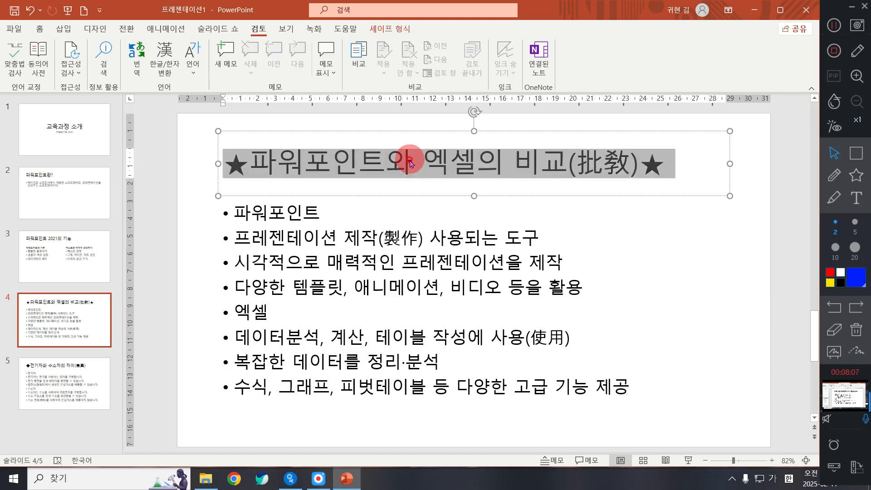
pyautogui.click(410, 161)
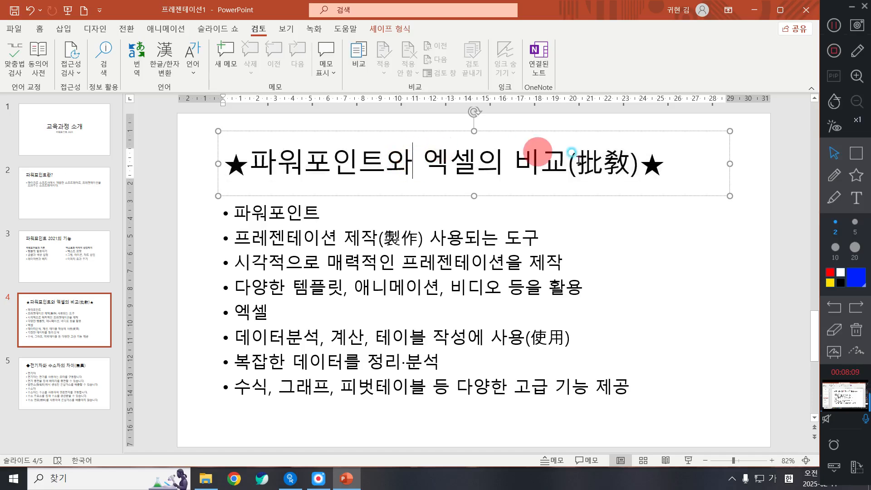
pyautogui.moveTo(666, 162); pyautogui.dragTo(56, 165)
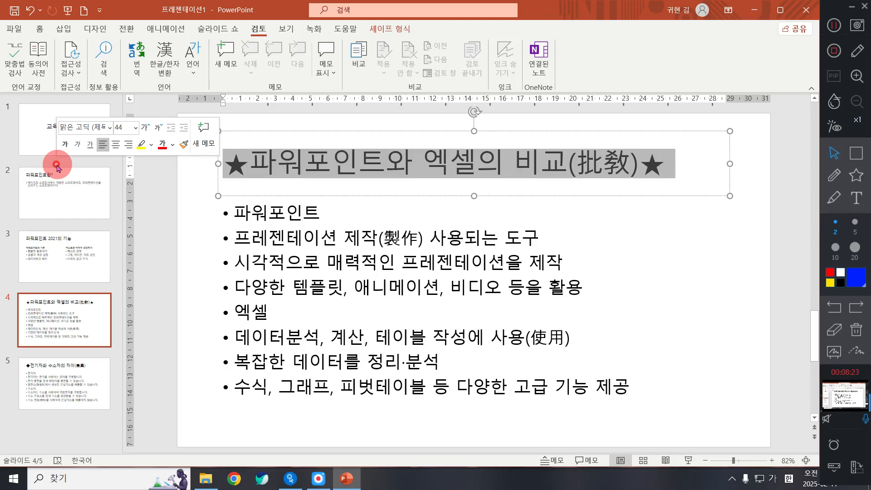
pyautogui.click(40, 29)
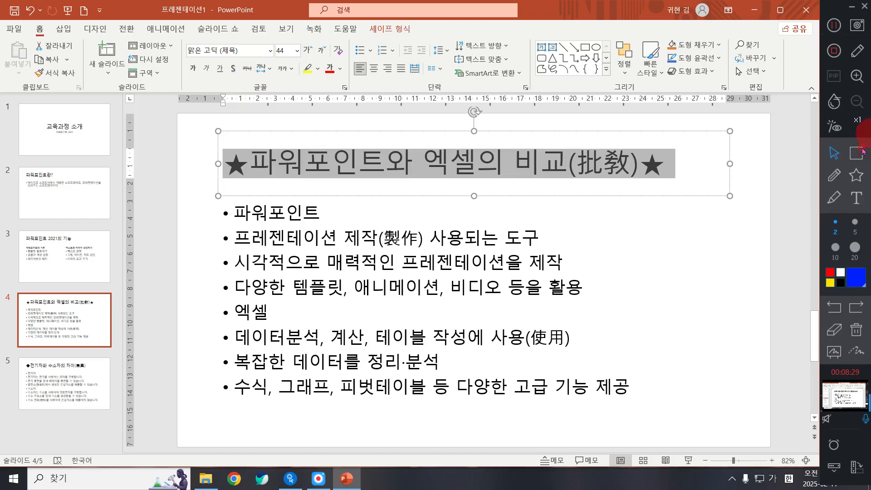
pyautogui.click(857, 153)
pyautogui.moveTo(174, 28); pyautogui.dragTo(353, 98)
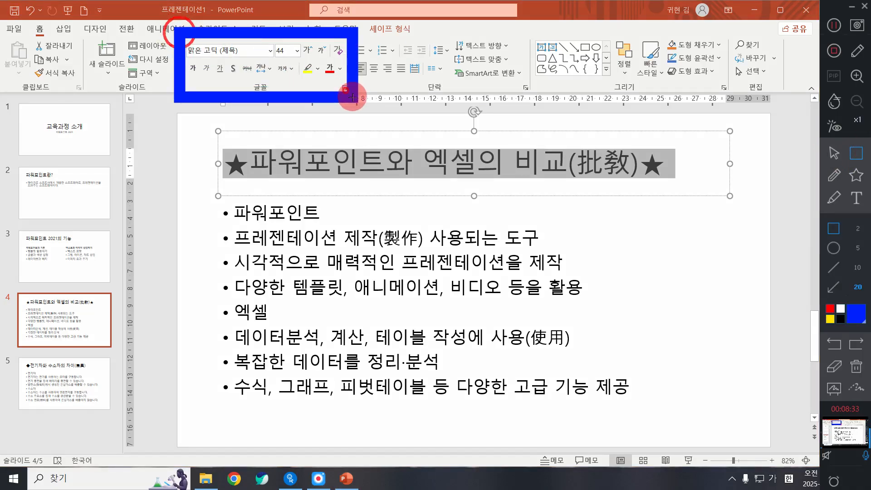
pyautogui.moveTo(163, 26)
pyautogui.mouseDown()
pyautogui.moveTo(330, 81)
pyautogui.moveTo(360, 110)
pyautogui.moveTo(356, 98)
pyautogui.mouseUp()
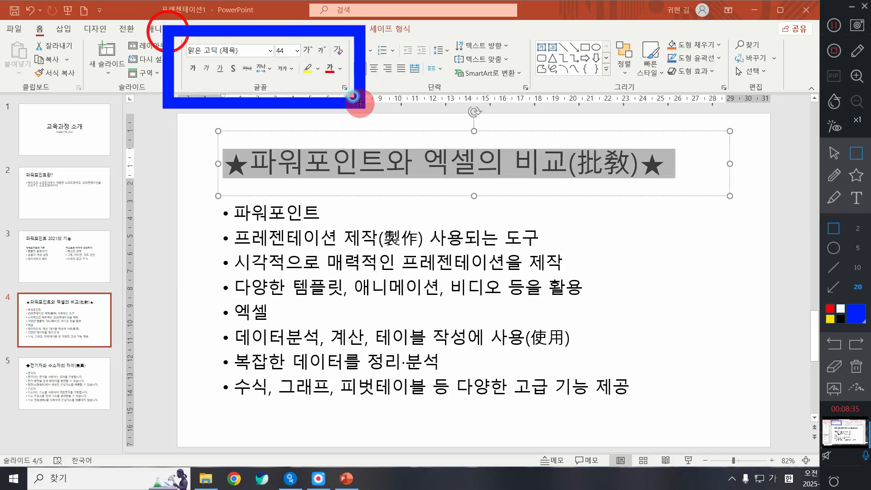
pyautogui.click(830, 152)
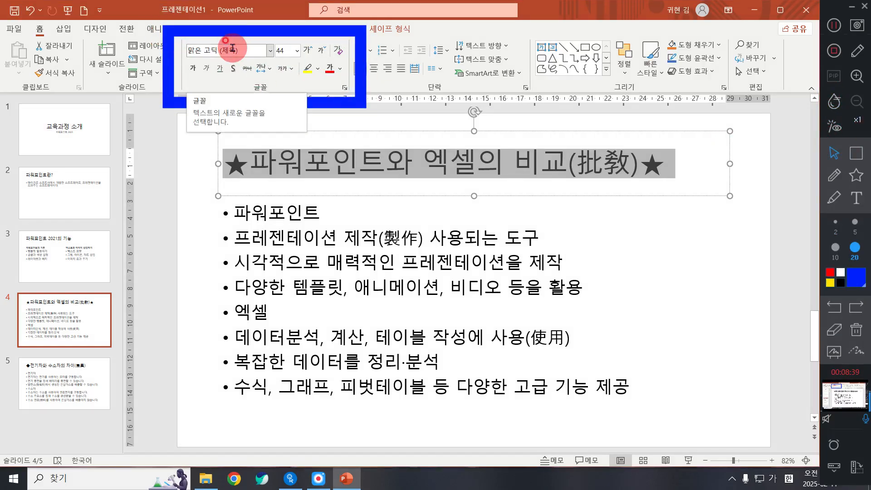
# Change the font of the selected title to "a말머리2".
pyautogui.click(270, 53)
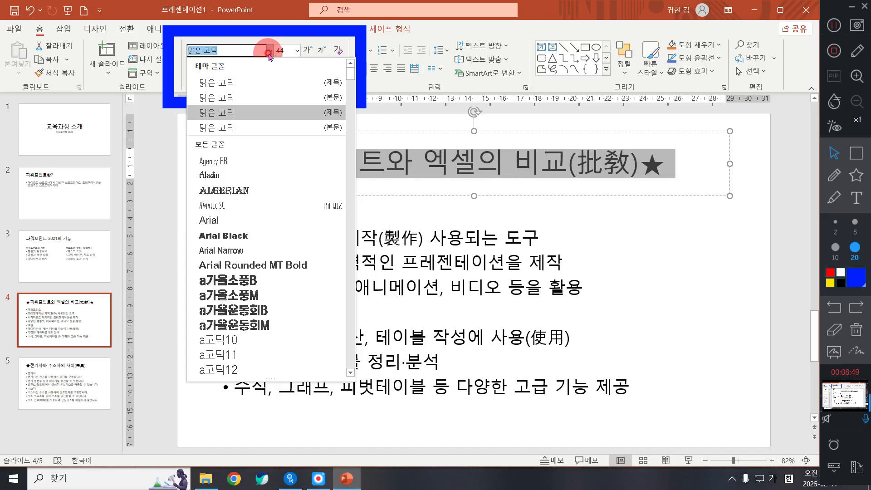
pyautogui.scroll(-5, 263, 233)
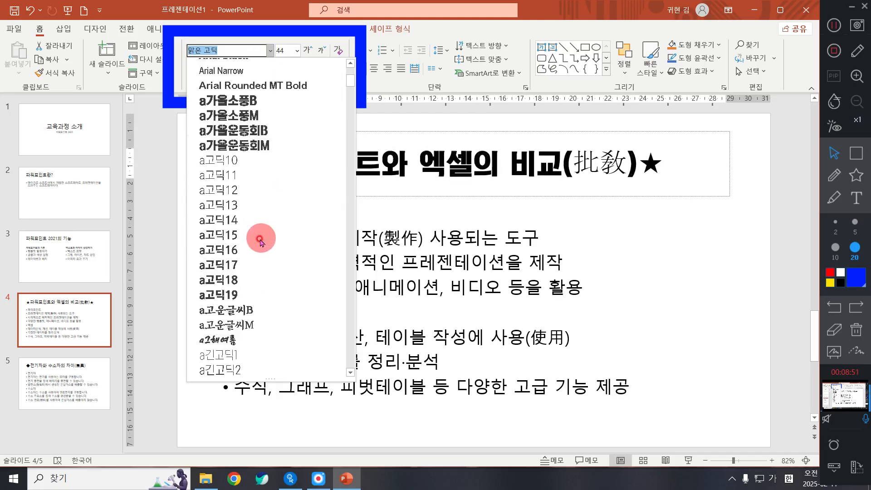
pyautogui.scroll(-5, 261, 242)
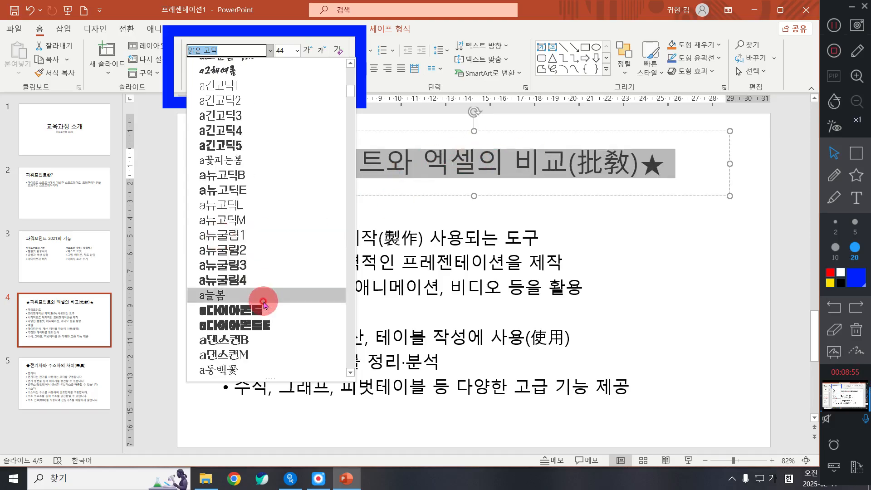
pyautogui.scroll(-4, 265, 290)
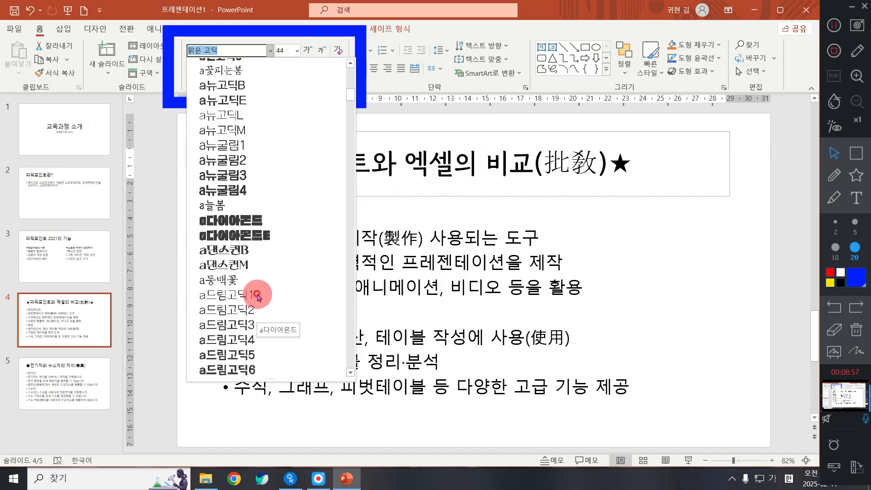
pyautogui.scroll(-4, 269, 234)
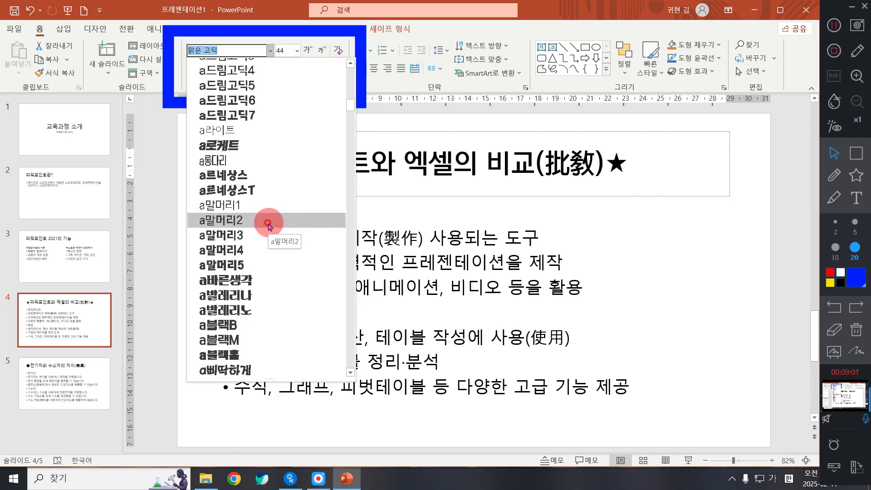
pyautogui.click(268, 222)
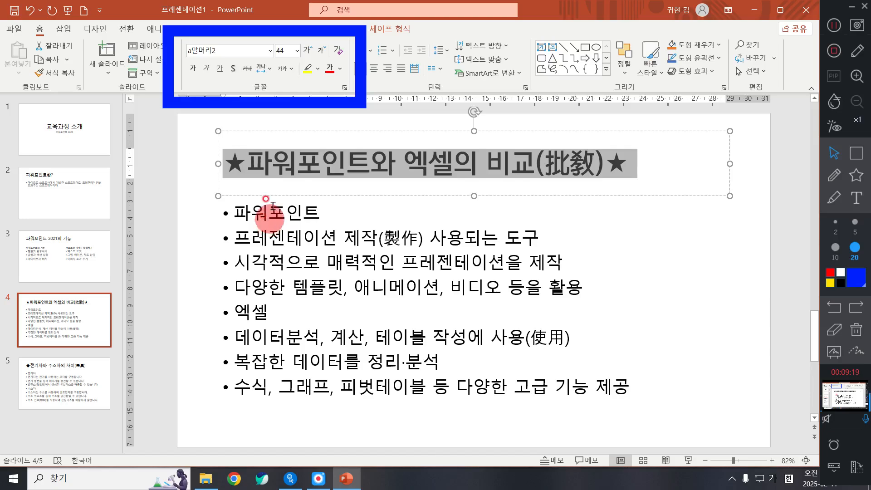
# Try font size 54 on the selected title, and settle on size 48.
pyautogui.click(298, 51)
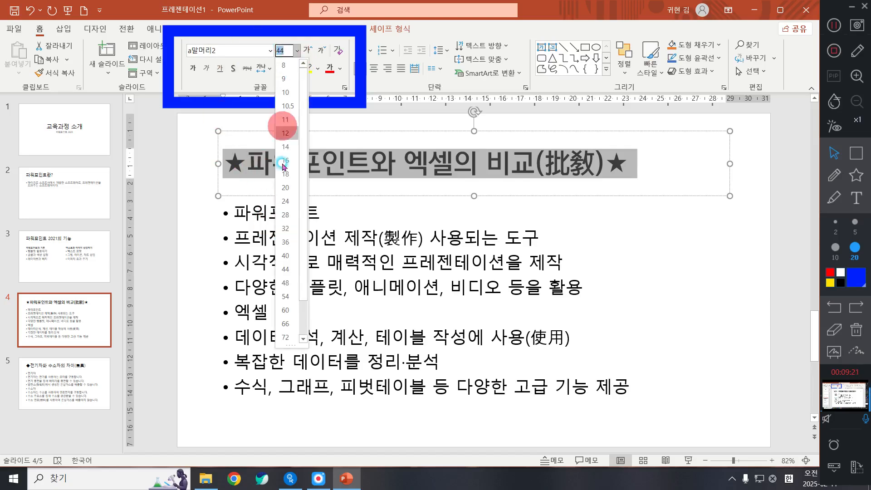
pyautogui.click(287, 296)
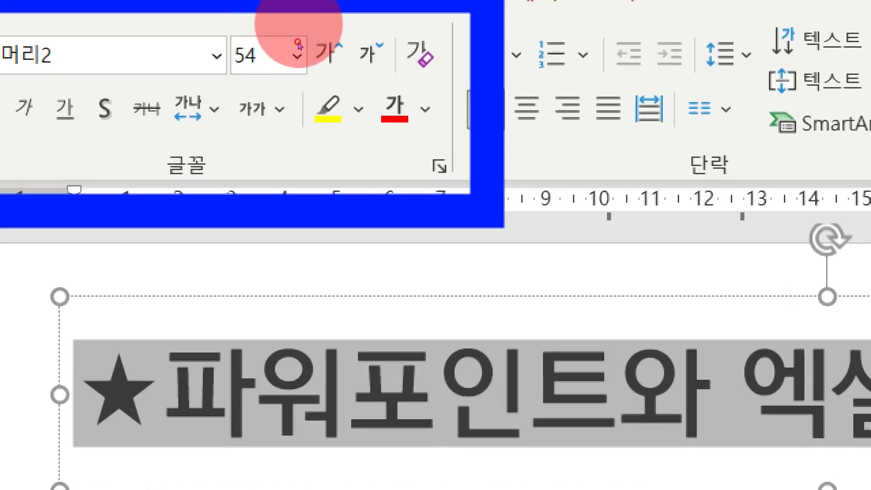
pyautogui.click(302, 51)
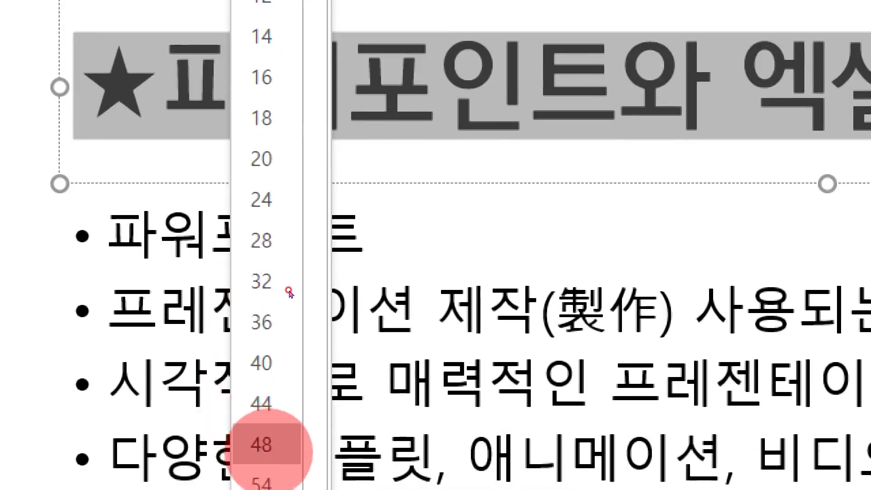
pyautogui.click(265, 418)
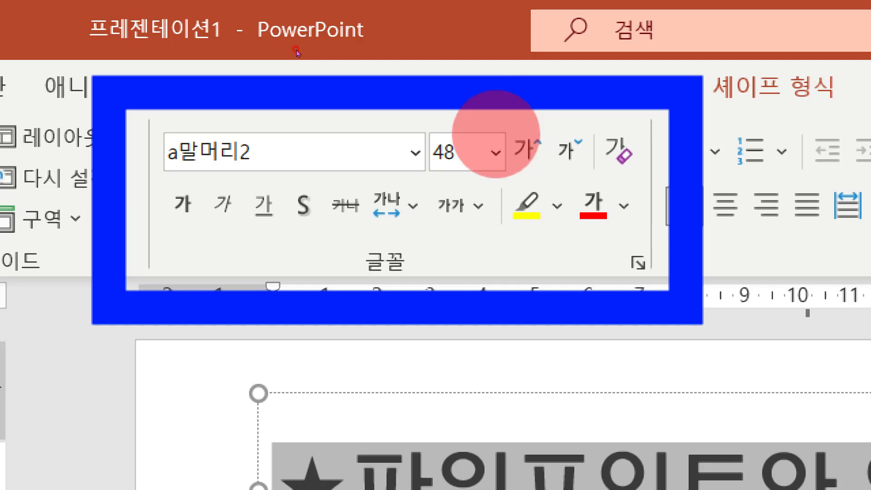
# Set the font size of the fourth slide's selected title to 50.
pyautogui.click(469, 151)
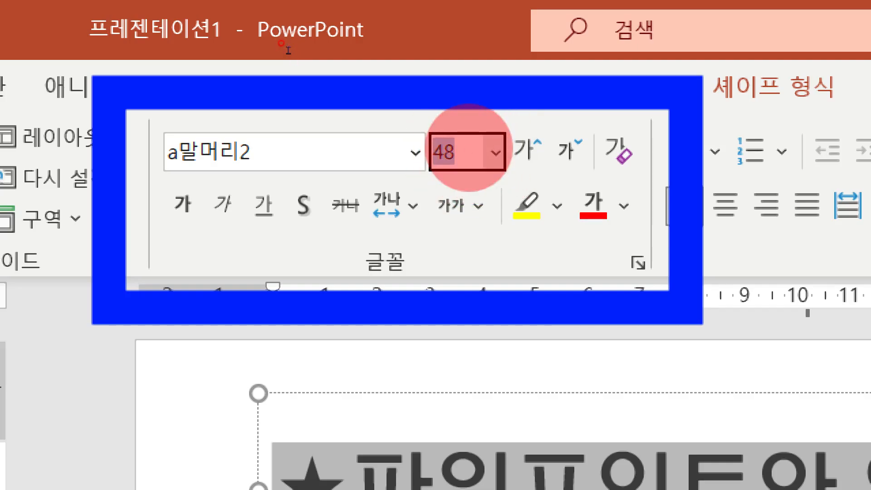
pyautogui.write('50')
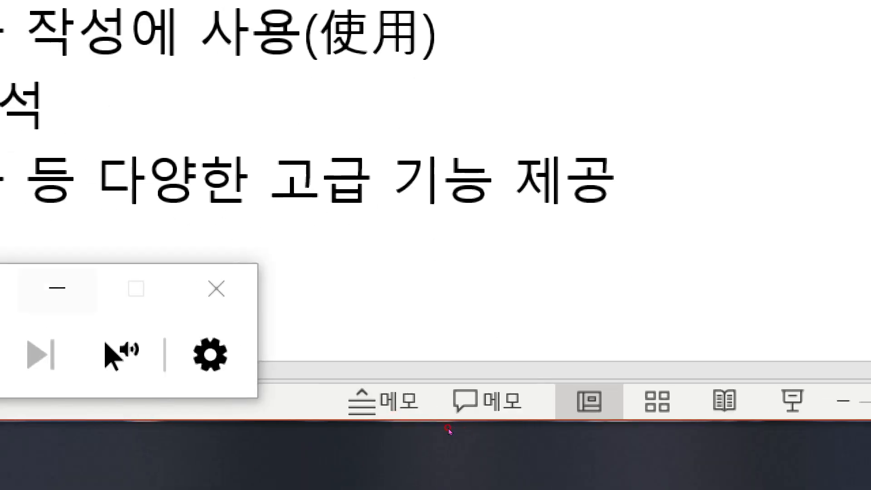
pyautogui.click(217, 289)
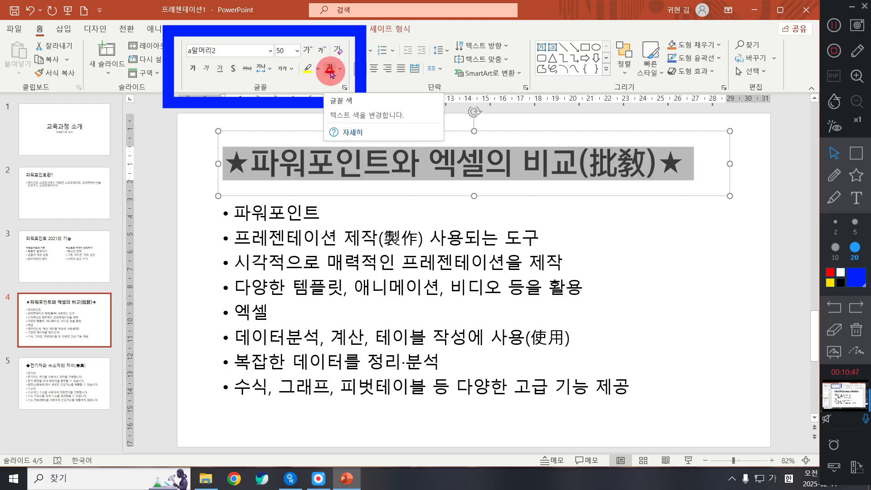
# Color the fourth slide's title with the lighter blue base theme color and make it bold.
pyautogui.click(331, 72)
pyautogui.click(340, 69)
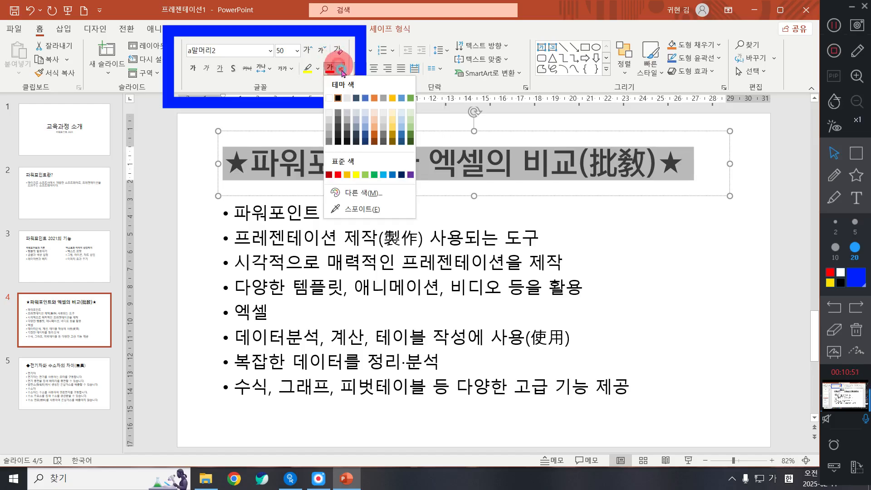
pyautogui.click(402, 98)
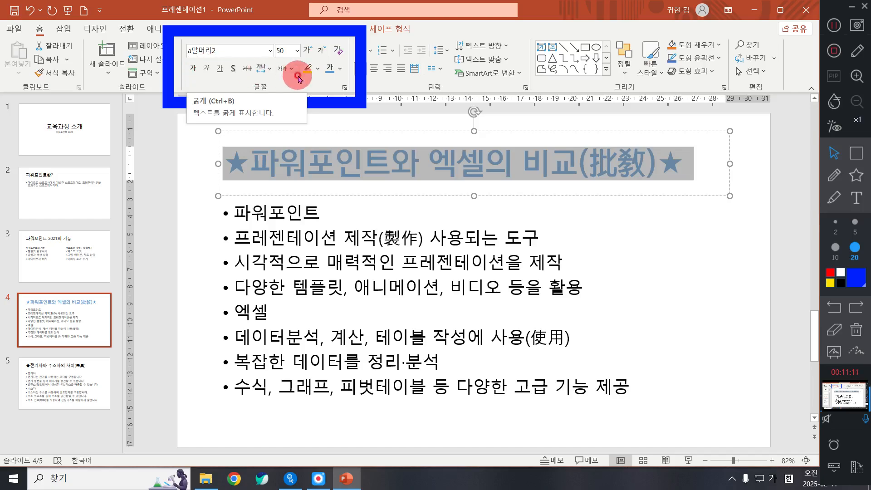
pyautogui.click(194, 72)
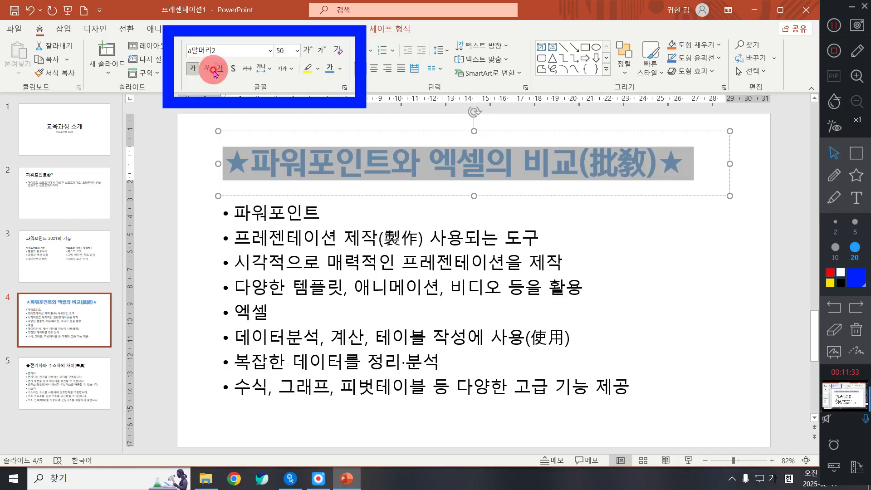
# Try italic, underline, text shadow and strikethrough on the fourth slide's title.
pyautogui.click(207, 69)
pyautogui.click(220, 70)
pyautogui.click(220, 76)
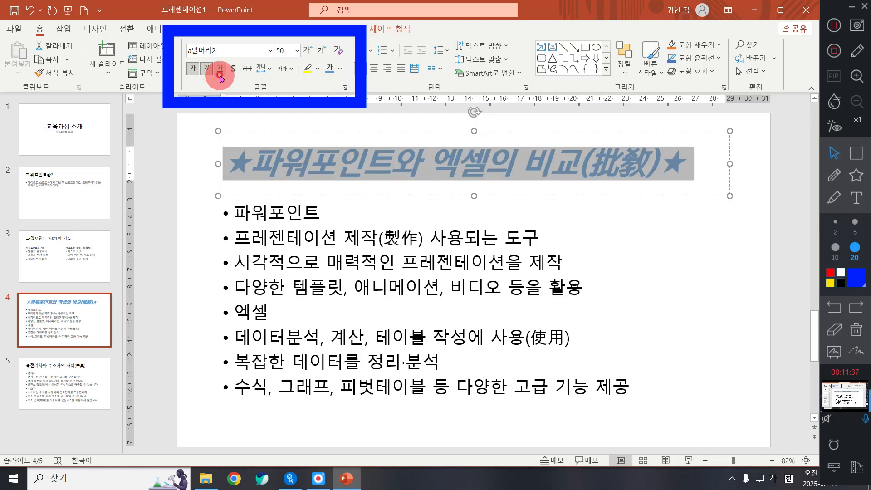
pyautogui.click(223, 72)
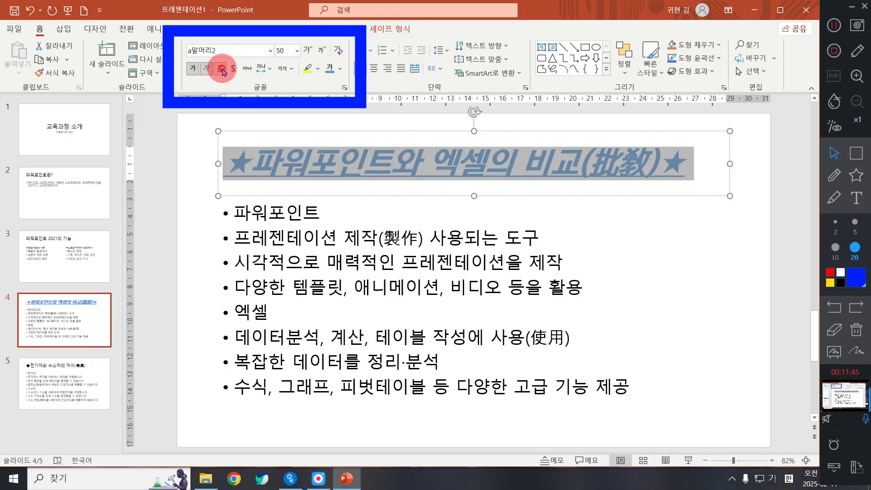
pyautogui.click(232, 69)
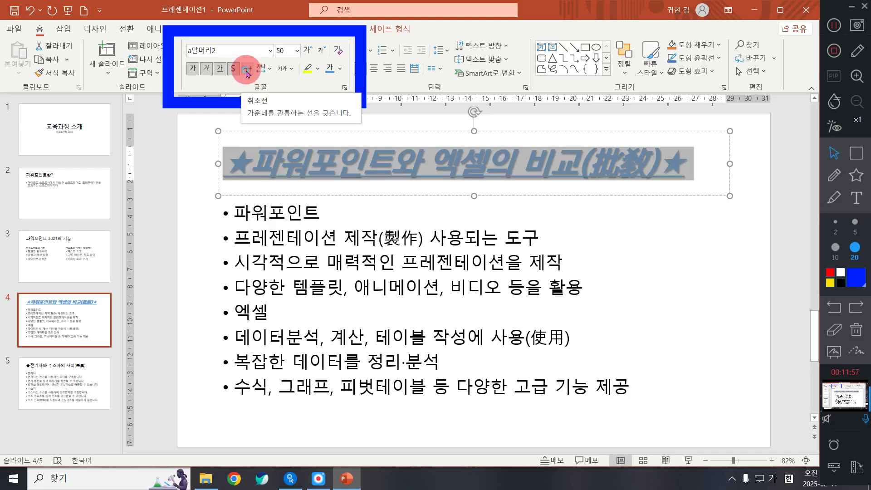
pyautogui.click(247, 72)
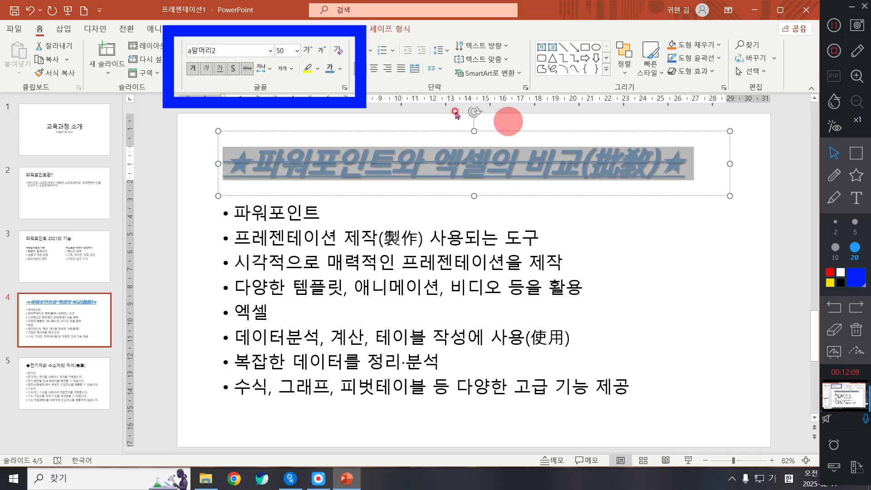
# Set the title's character spacing to very tight (매우 좁게) and remove its italic, underline, shadow and strikethrough effects.
pyautogui.click(262, 69)
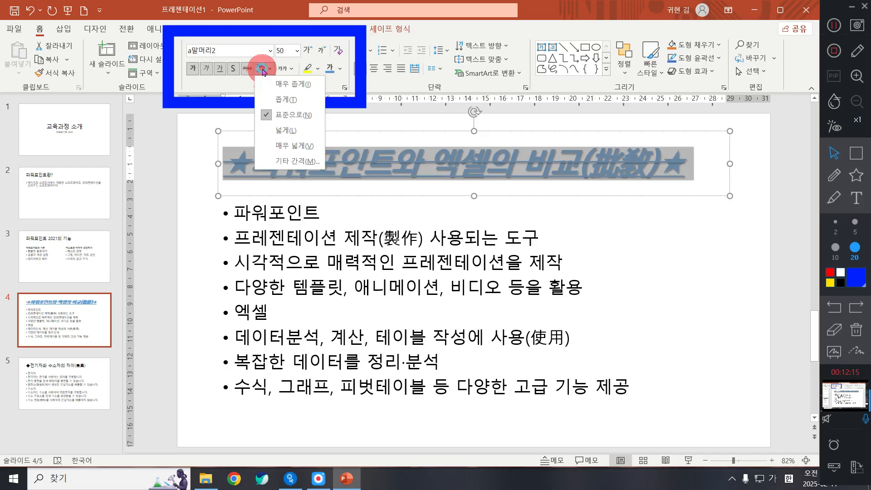
pyautogui.click(288, 84)
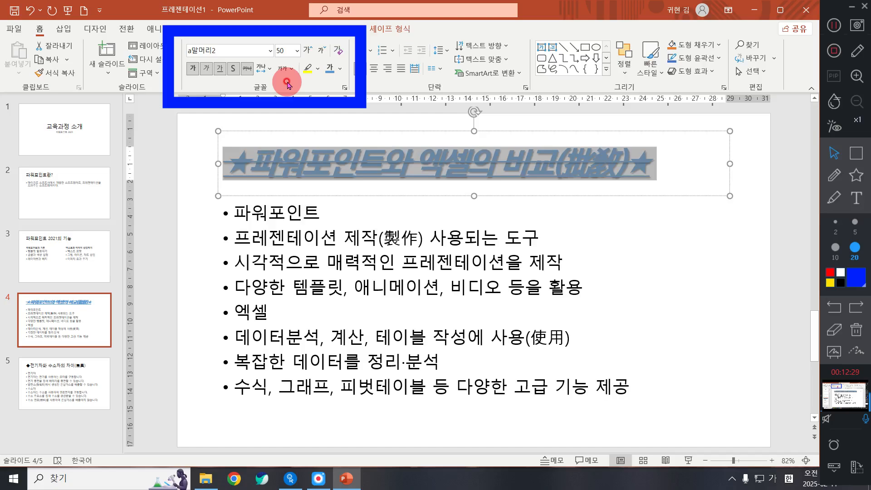
pyautogui.click(205, 68)
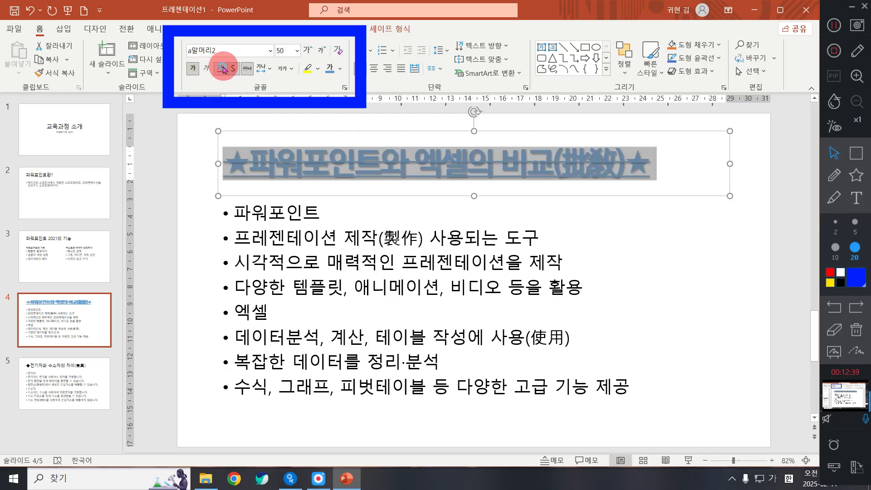
pyautogui.click(234, 69)
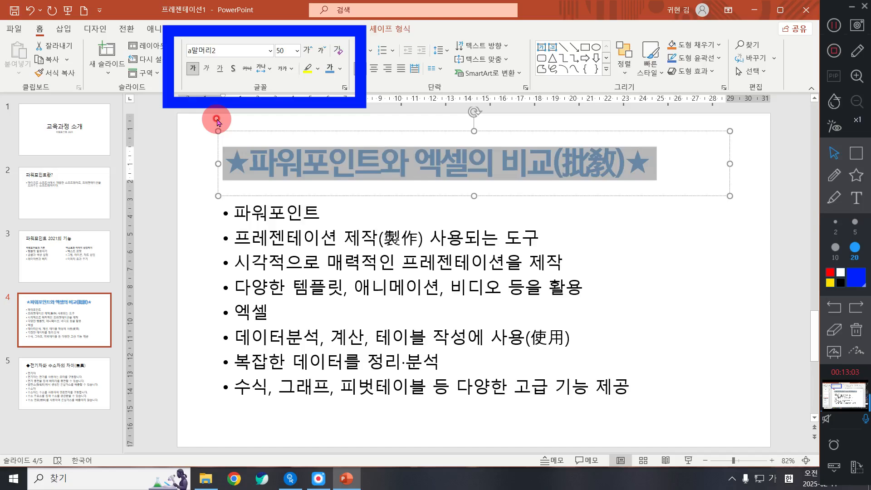
pyautogui.press('Delete')
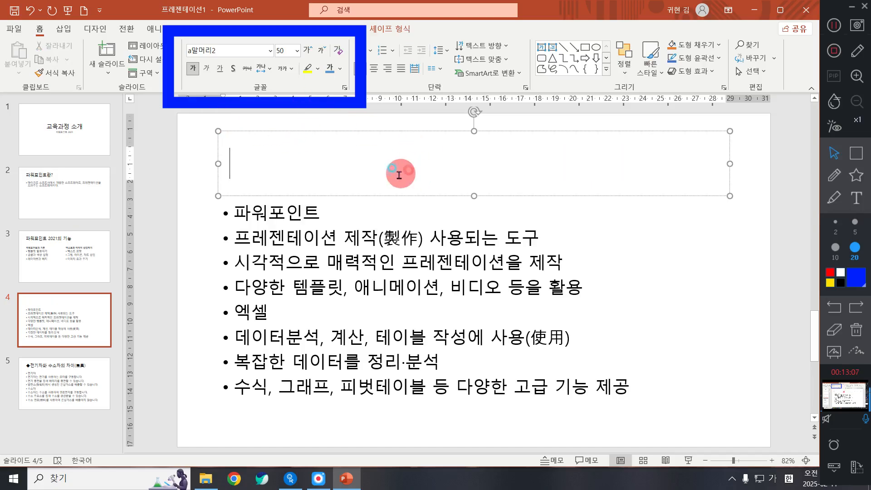
pyautogui.hotkey('ctrl', 'z')
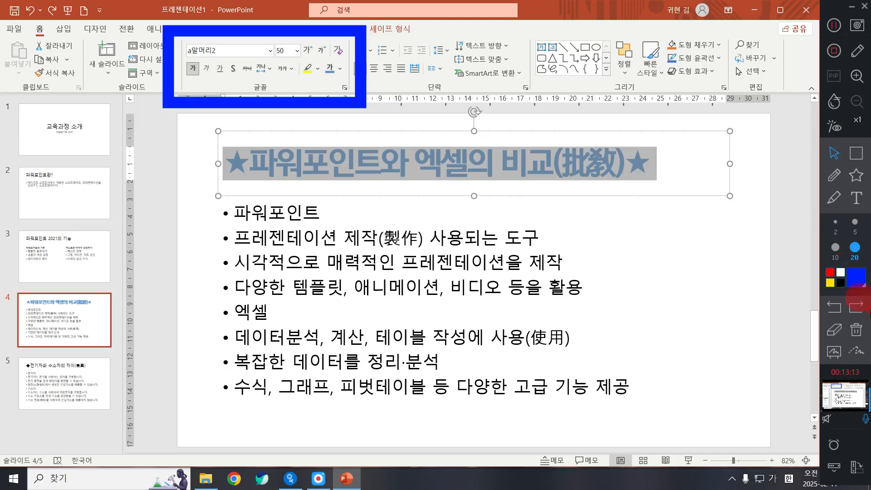
pyautogui.click(856, 330)
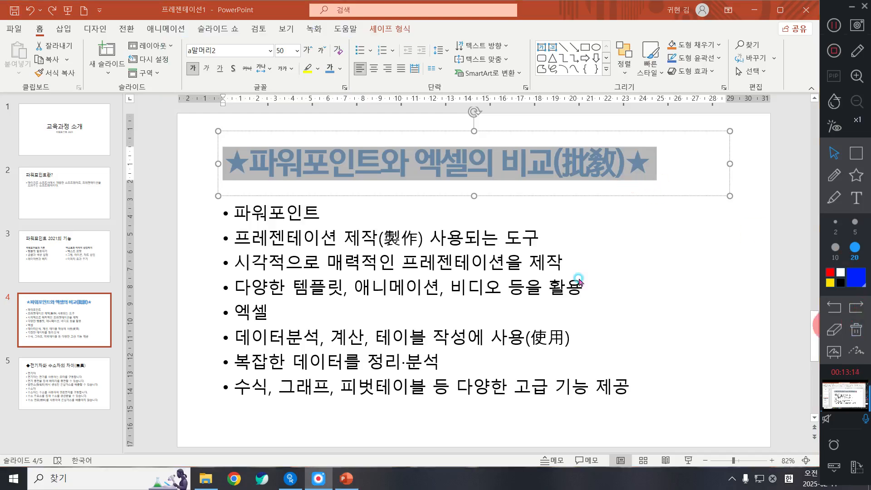
# Try a plain underline on the fourth slide's title, and undo it.
pyautogui.click(223, 73)
pyautogui.click(219, 69)
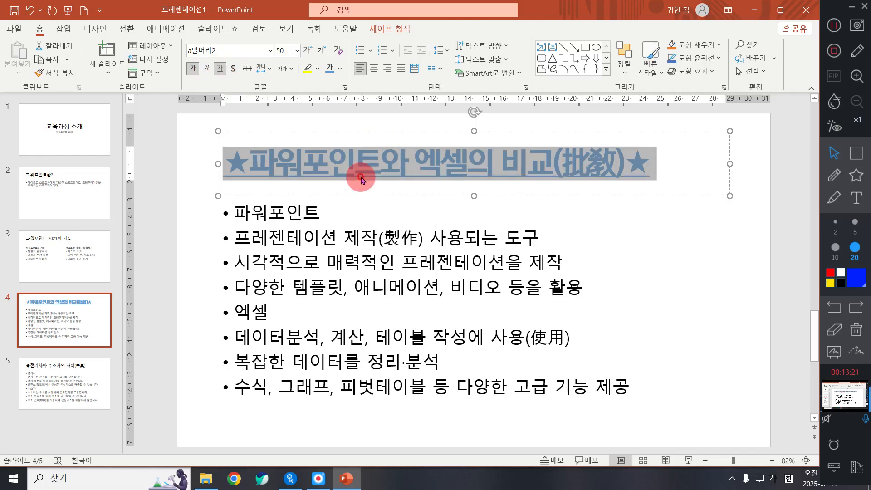
pyautogui.hotkey('ctrl', 'z')
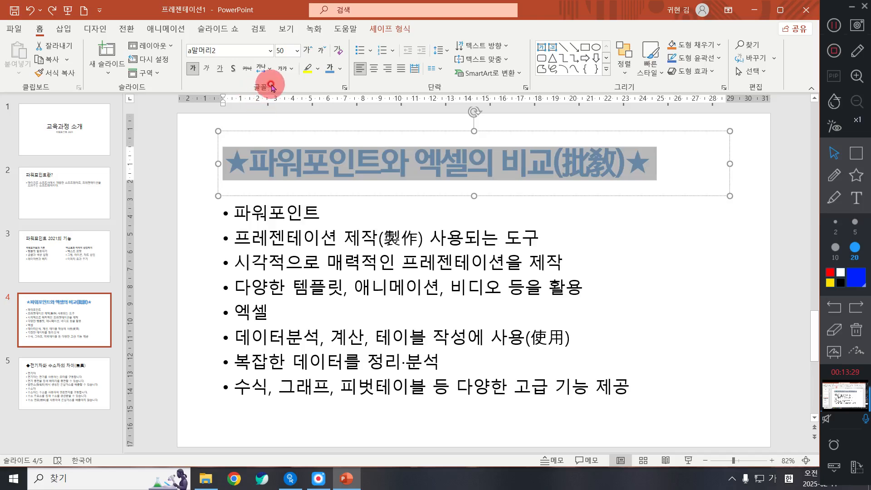
# Apply a double-line underline (이중선) in standard red to the title through the detailed font settings.
pyautogui.click(344, 91)
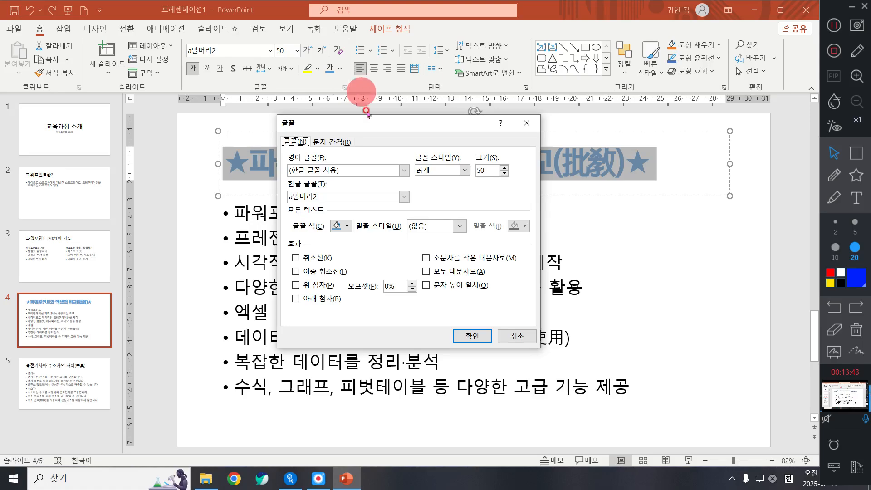
pyautogui.click(430, 231)
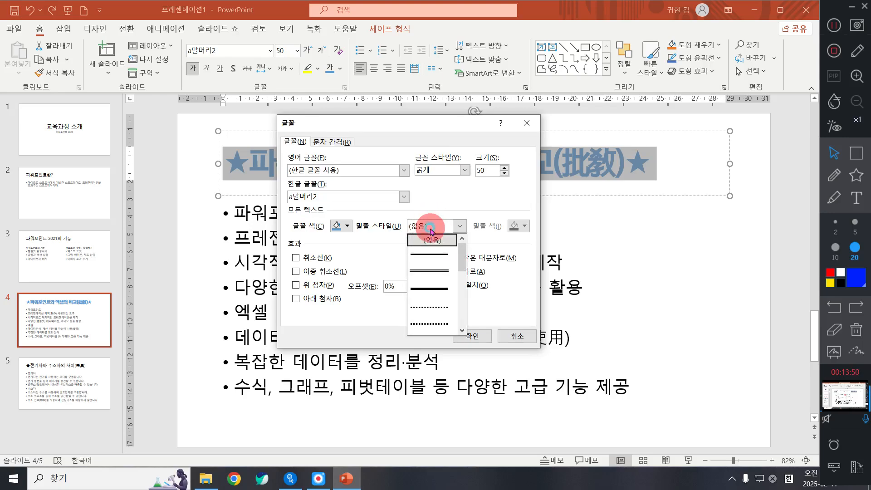
pyautogui.click(436, 269)
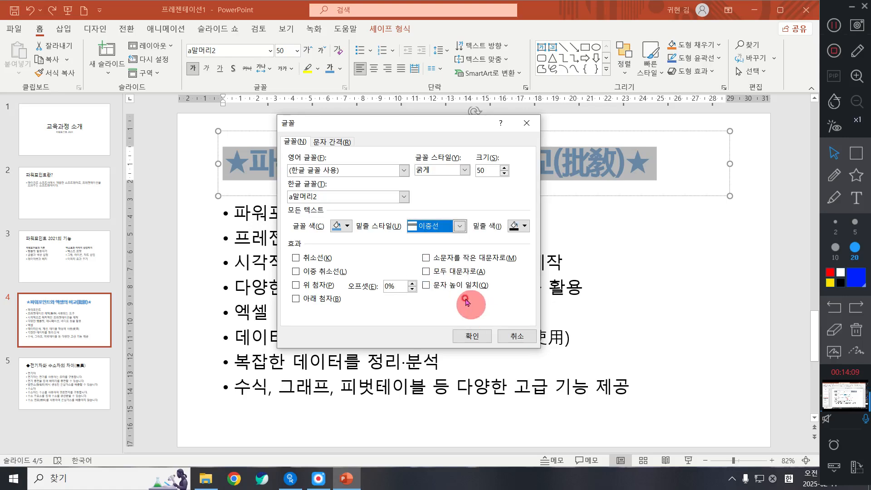
pyautogui.click(517, 229)
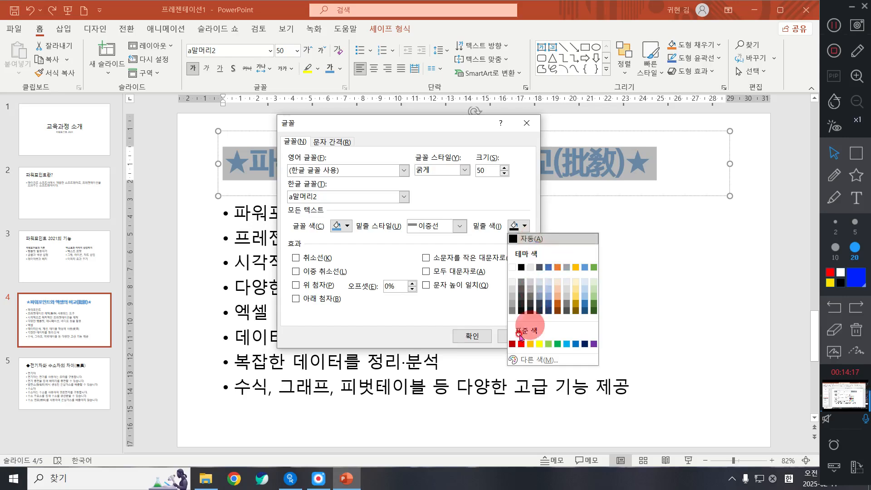
pyautogui.click(523, 345)
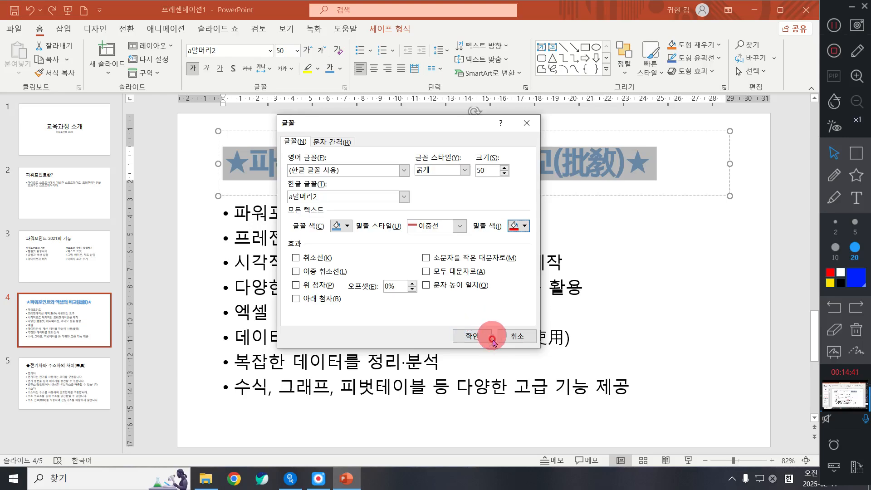
pyautogui.click(472, 336)
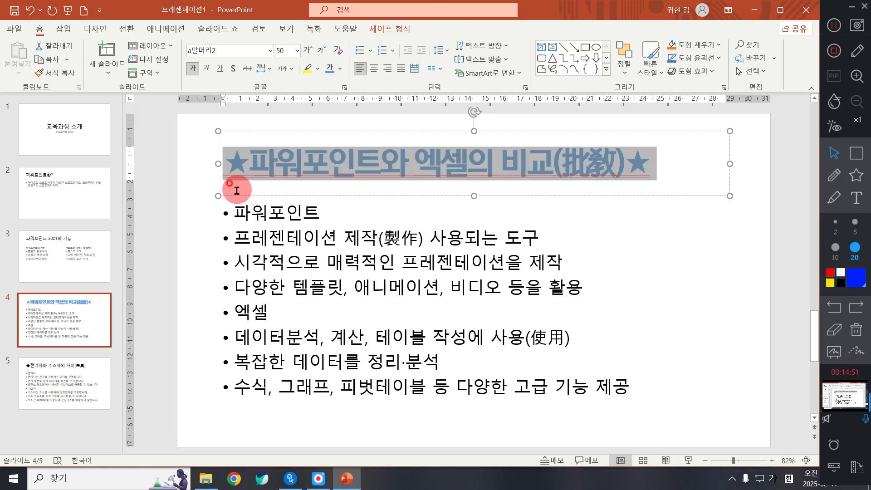
pyautogui.click(324, 232)
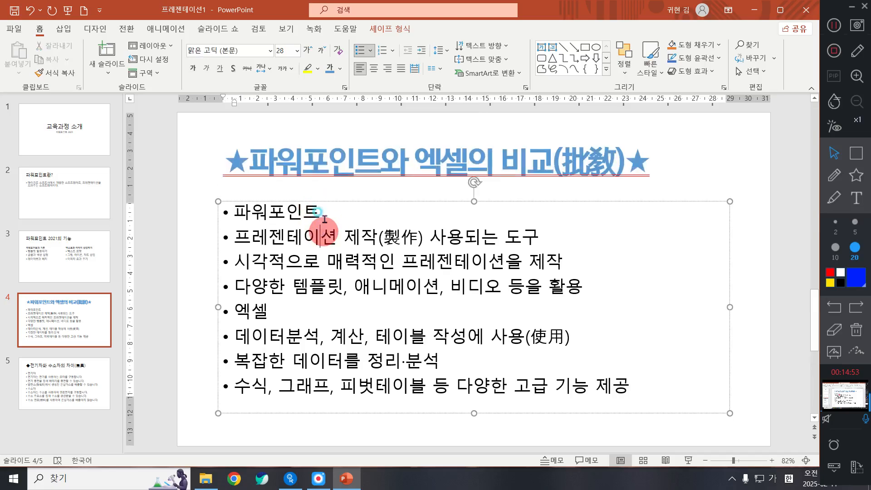
pyautogui.doubleClick(318, 211)
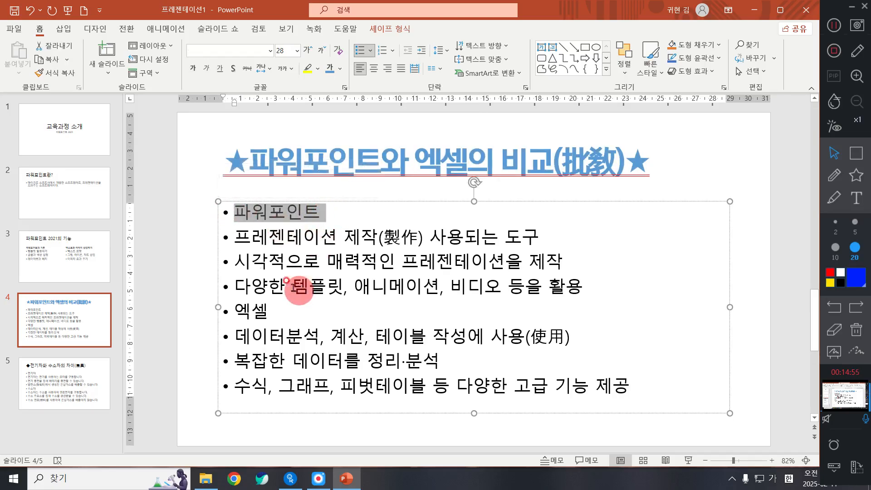
pyautogui.click(268, 307)
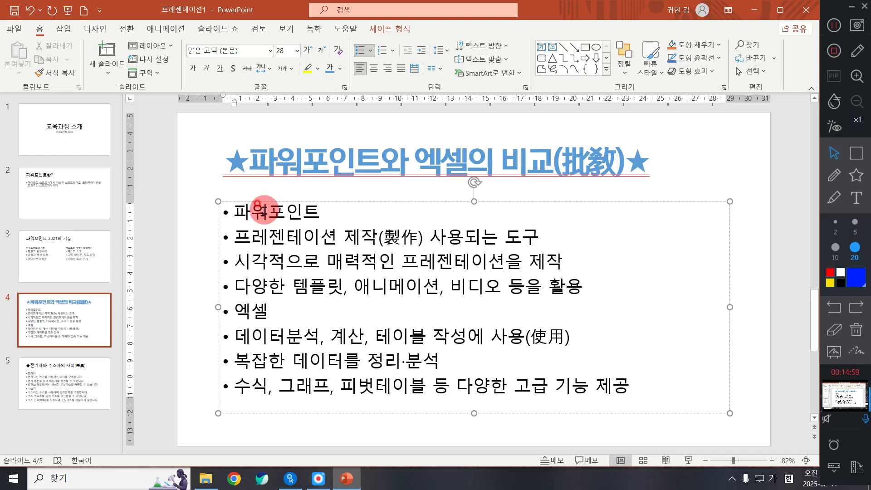
pyautogui.click(329, 214)
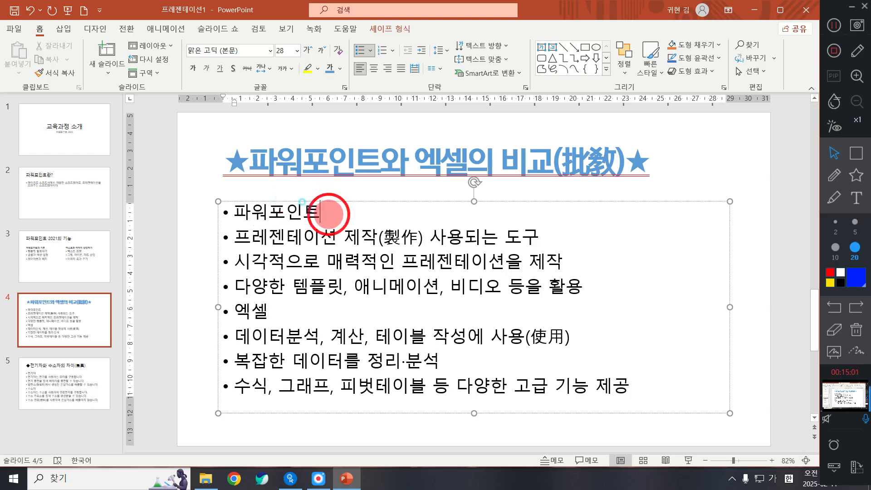
pyautogui.doubleClick(329, 213)
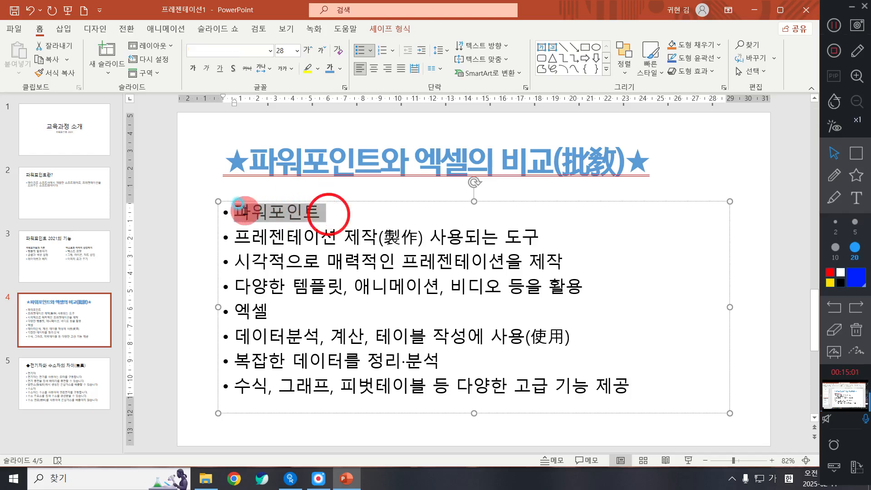
pyautogui.keyDown('ctrl'); pyautogui.click(228, 312); pyautogui.keyUp('ctrl')
pyautogui.click(323, 308)
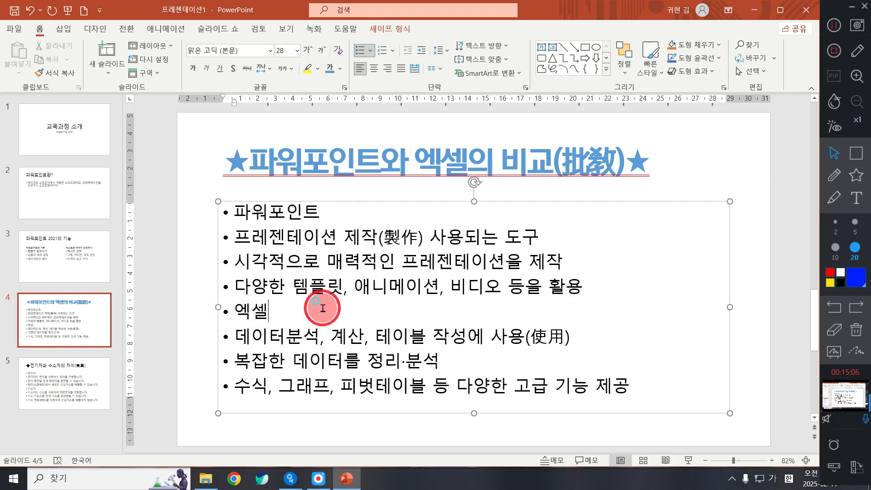
pyautogui.click(220, 213)
pyautogui.click(326, 214)
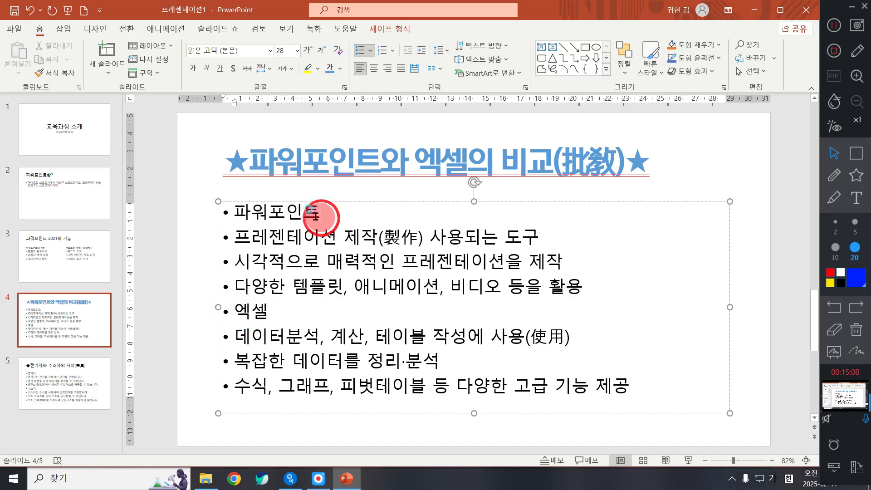
# Select both the "파워포인트" and "엑셀" lines together in the fourth slide's body text.
pyautogui.click(227, 207)
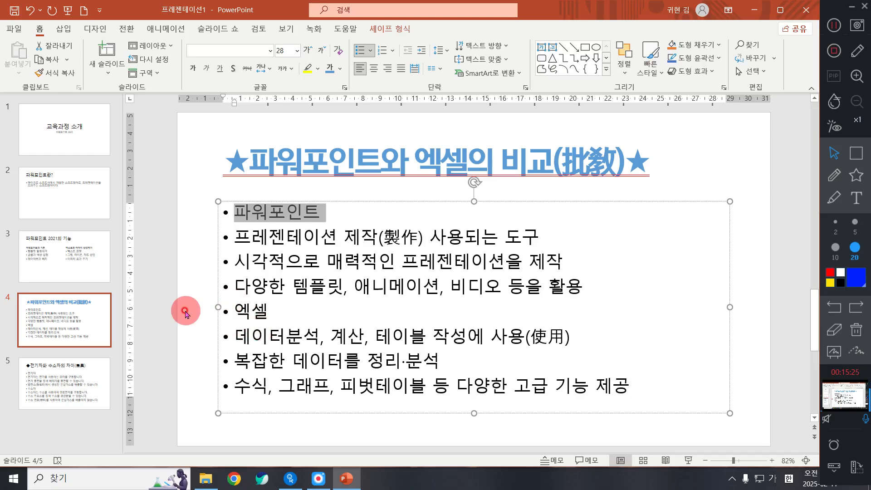
pyautogui.hotkey('ctrl', '=')
pyautogui.hotkey('ctrl', 'z')
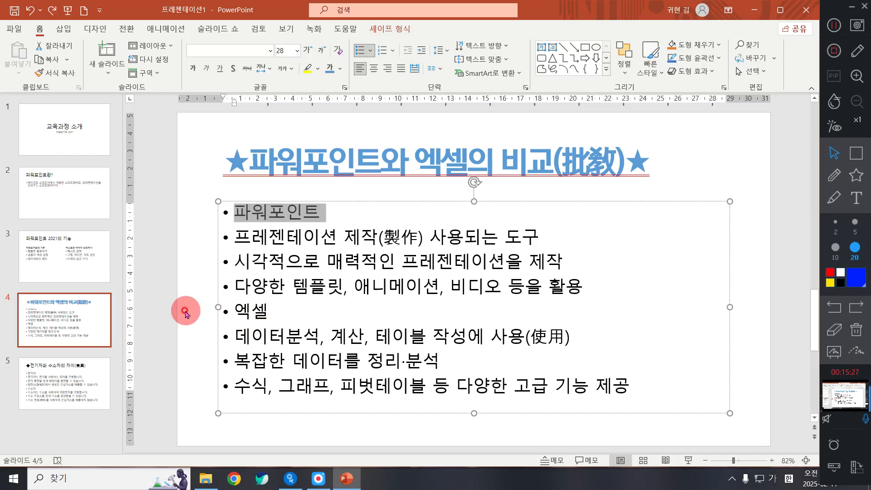
pyautogui.keyDown('ctrl'); pyautogui.click(225, 315); pyautogui.keyUp('ctrl')
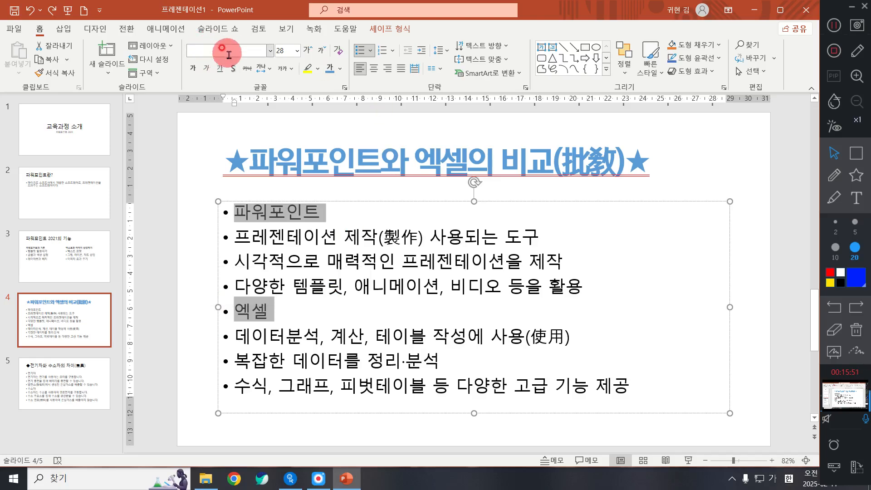
# Set the font of the selected "파워포인트" and "엑셀" subheadings to a롱다리.
pyautogui.click(270, 52)
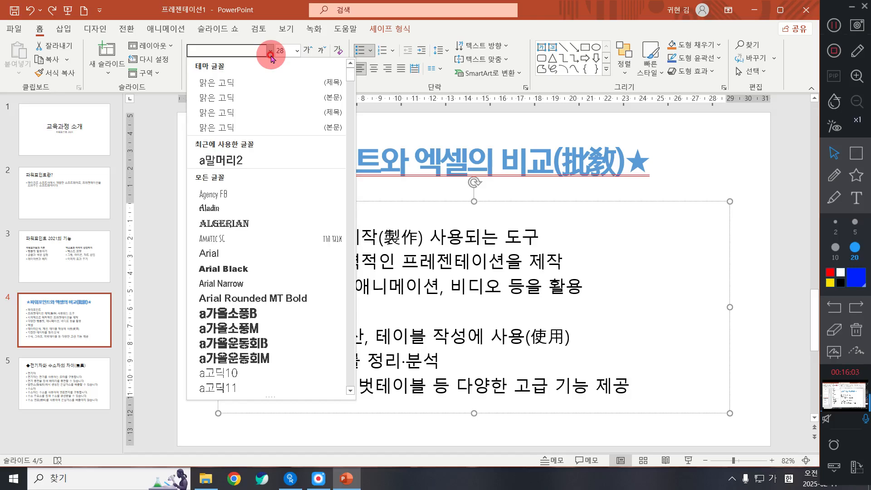
pyautogui.scroll(-9, 259, 295)
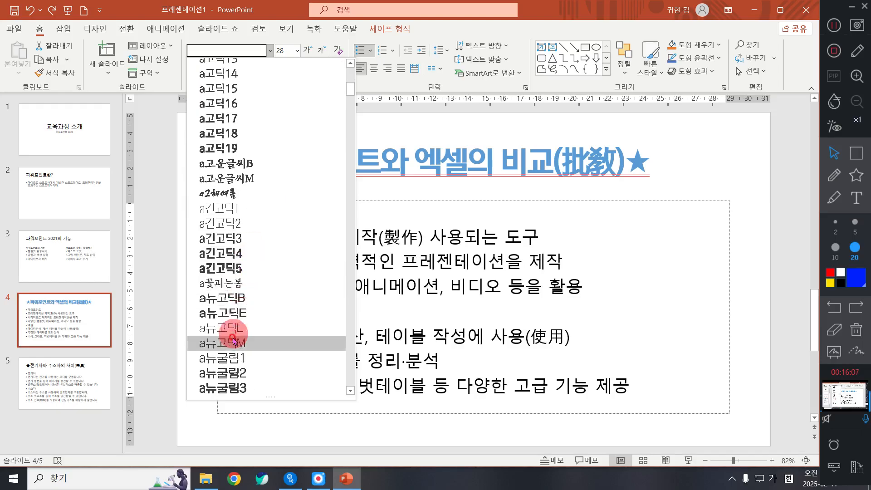
pyautogui.scroll(-10, 233, 341)
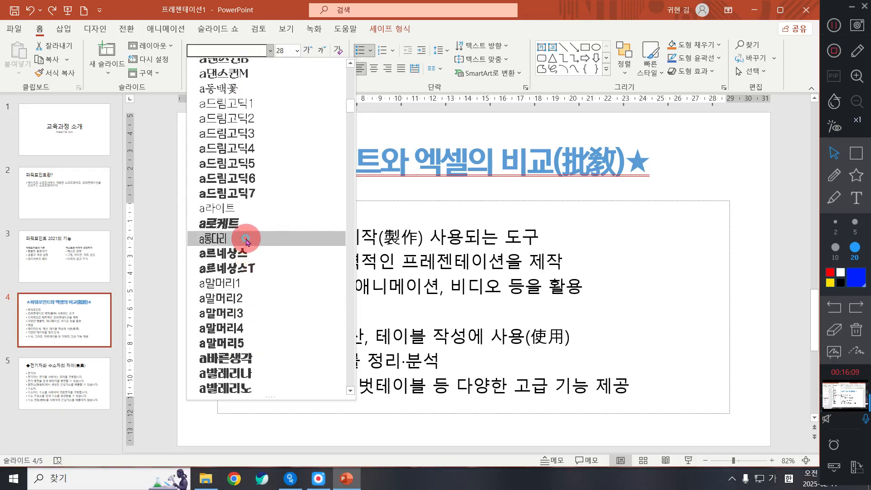
pyautogui.click(246, 241)
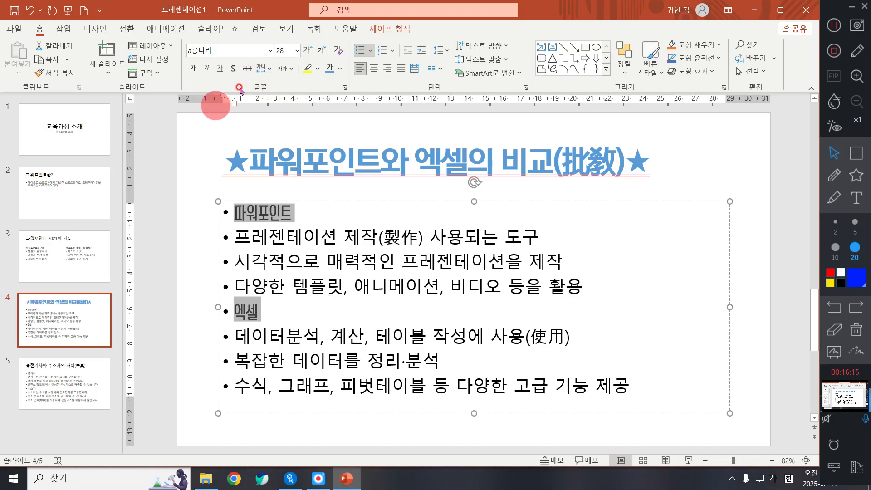
# Underline the "파워포인트" and "엑셀" subheadings and highlight their text in yellow (노랑).
pyautogui.click(219, 69)
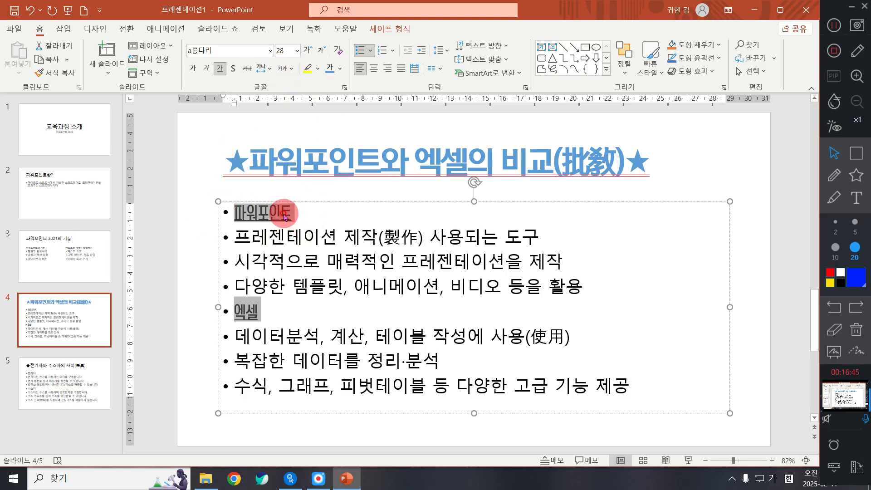
pyautogui.click(315, 70)
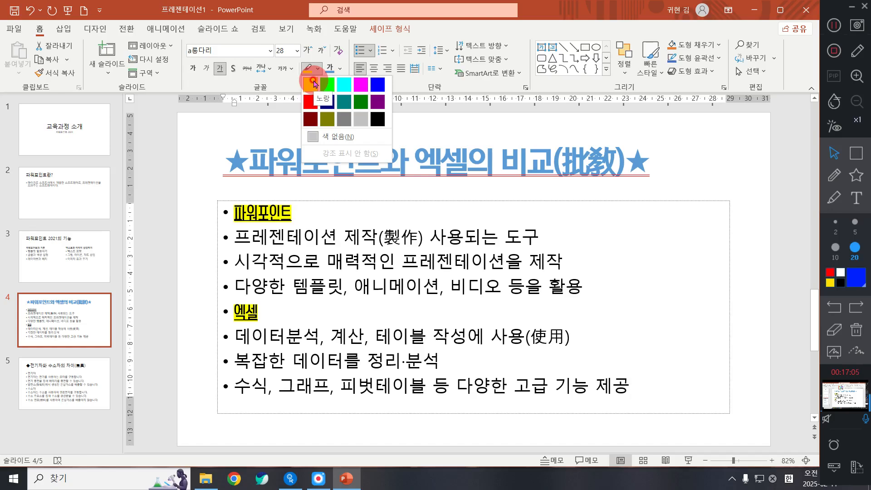
pyautogui.click(313, 84)
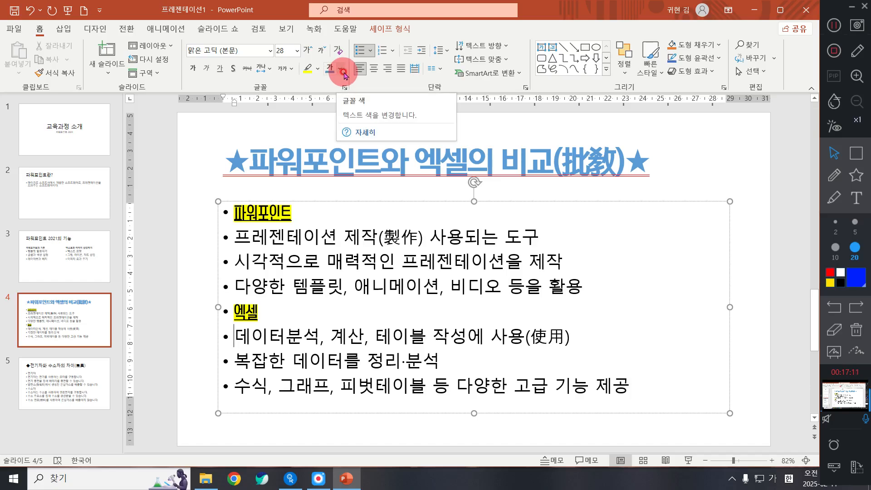
pyautogui.click(344, 75)
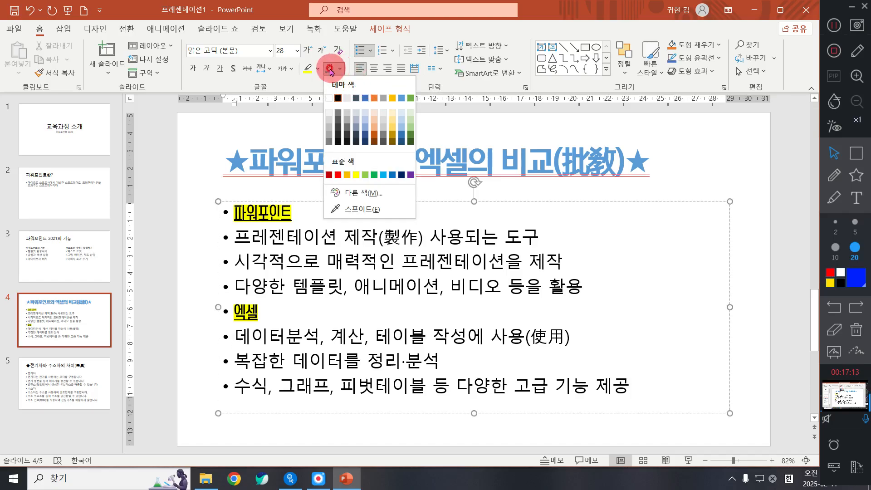
pyautogui.click(341, 72)
pyautogui.click(336, 69)
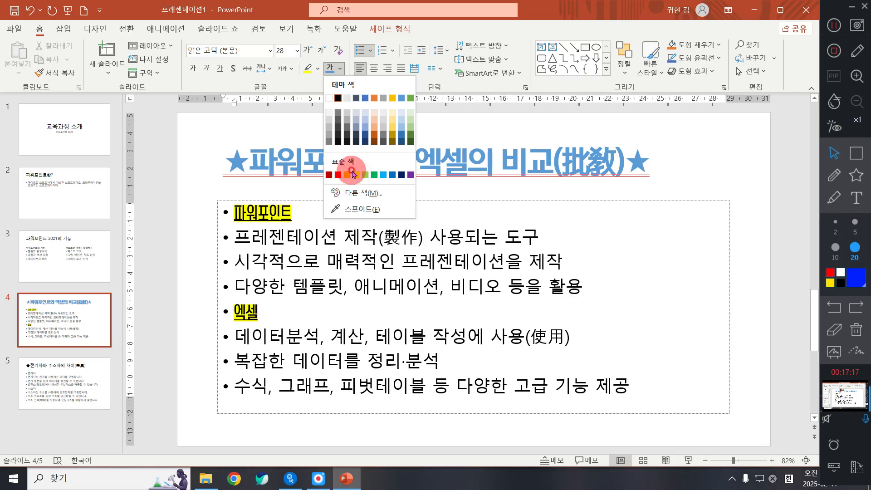
pyautogui.click(355, 176)
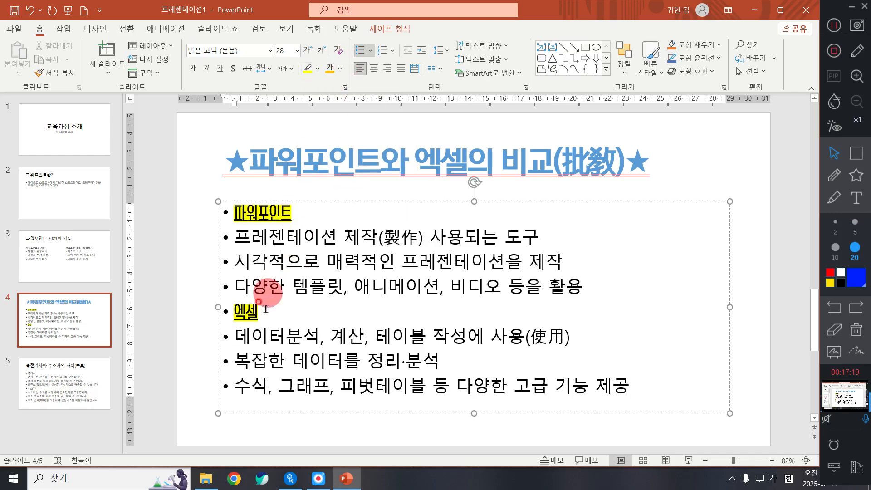
# Select both the "파워포인트" and "엑셀" subheadings again and change their font color to the orange theme color.
pyautogui.moveTo(226, 311); pyautogui.dragTo(260, 313)
pyautogui.keyDown('ctrl'); pyautogui.keyDown('shift'); pyautogui.click(309, 214); pyautogui.keyUp('shift'); pyautogui.keyUp('ctrl')
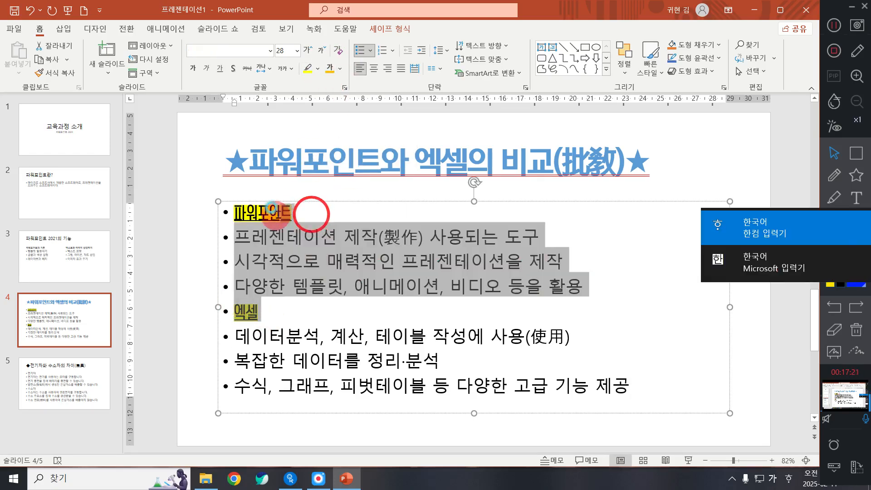
pyautogui.moveTo(295, 214); pyautogui.dragTo(240, 212)
pyautogui.moveTo(263, 314); pyautogui.dragTo(224, 310)
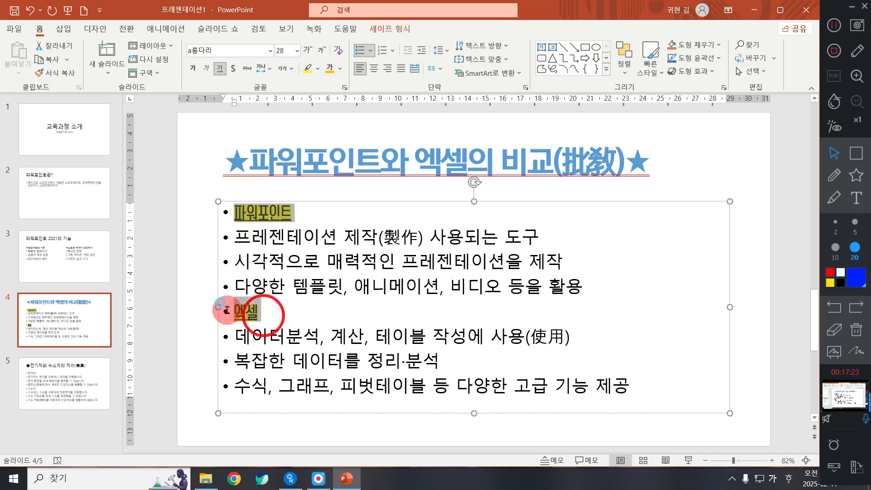
pyautogui.click(330, 69)
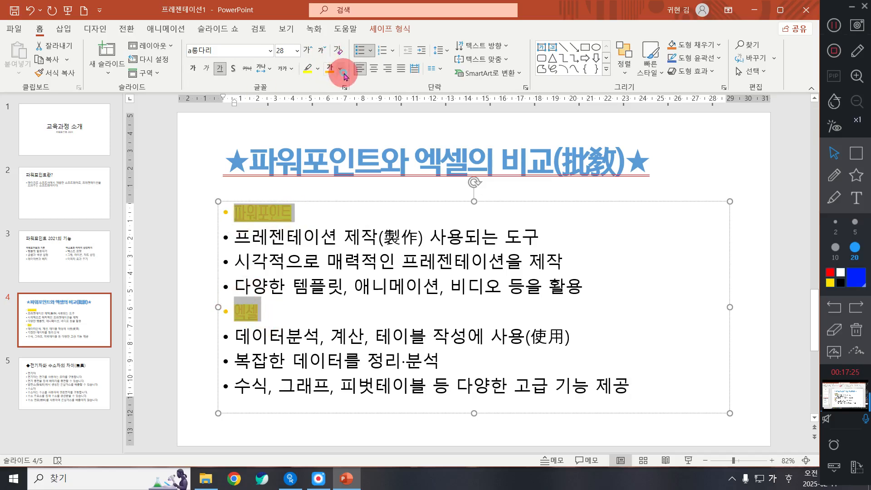
pyautogui.click(340, 69)
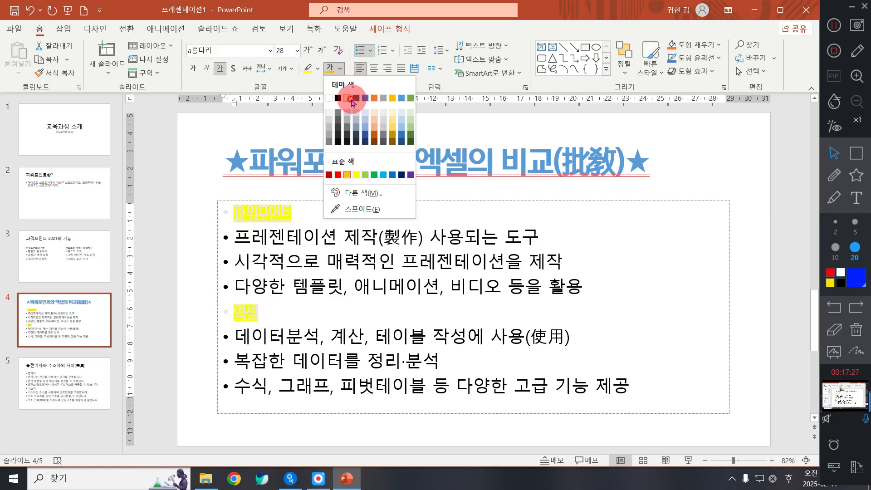
pyautogui.click(376, 102)
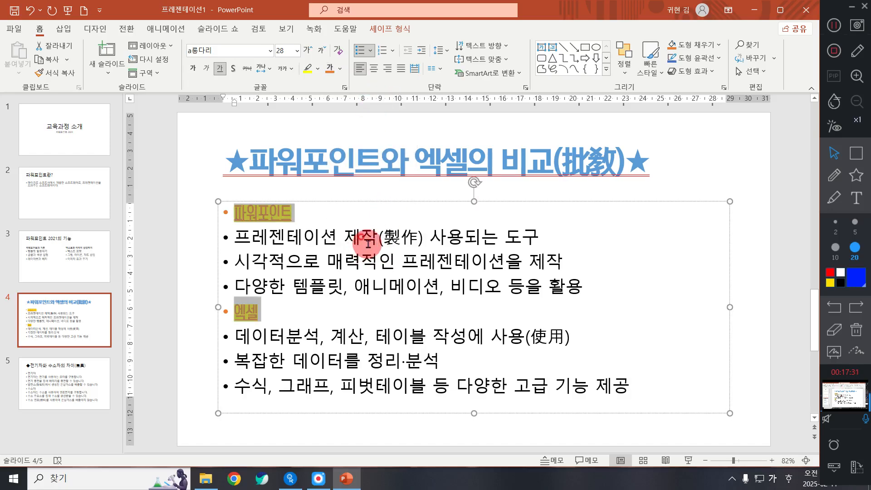
pyautogui.click(417, 260)
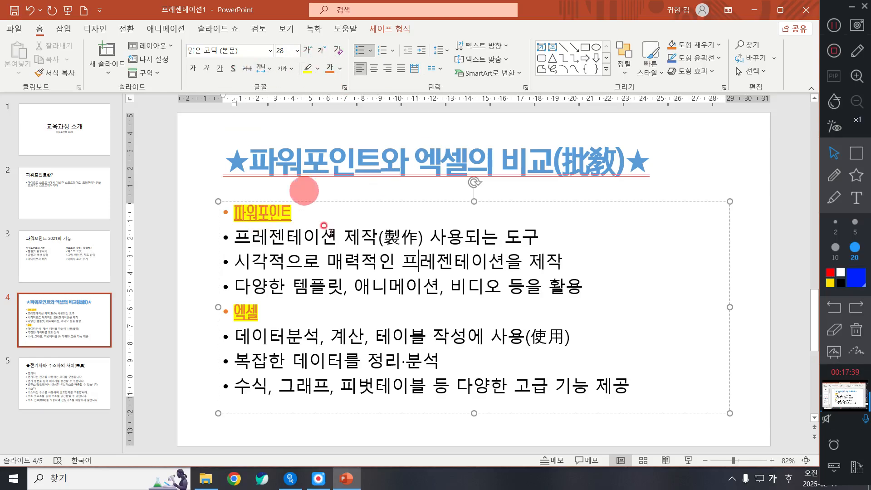
pyautogui.moveTo(603, 302); pyautogui.dragTo(208, 266)
pyautogui.click(391, 267)
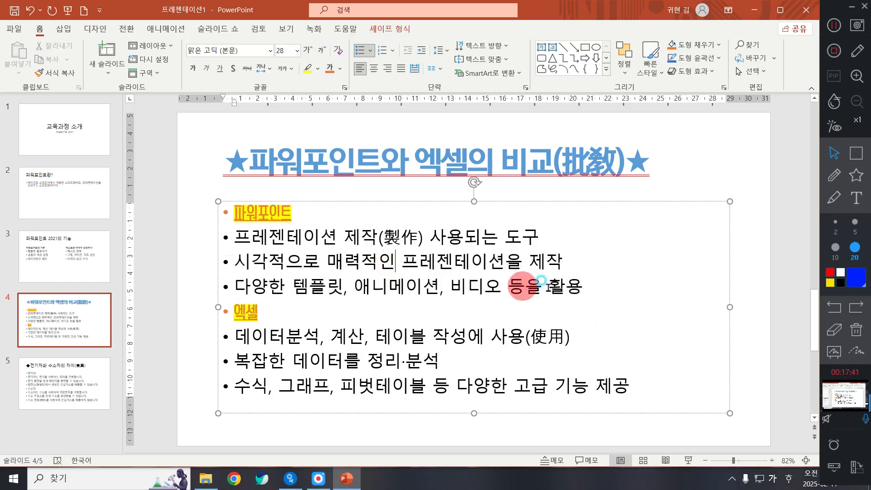
pyautogui.moveTo(579, 295); pyautogui.dragTo(229, 236)
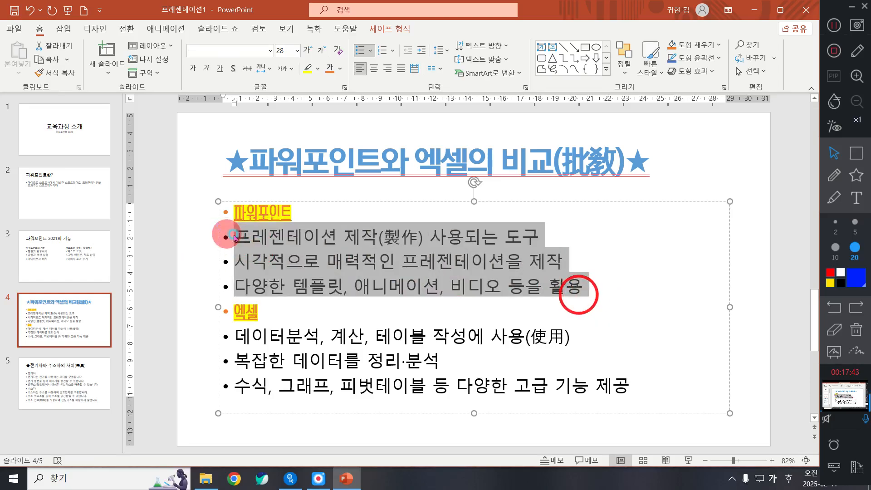
pyautogui.click(454, 235)
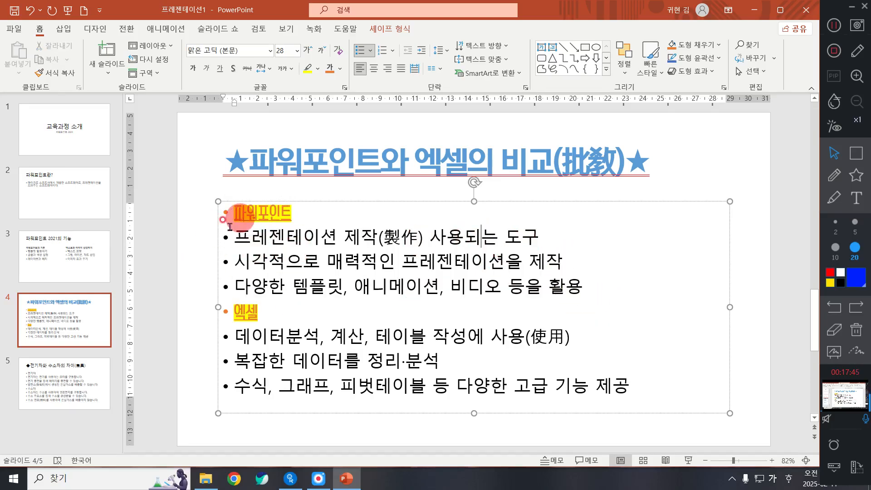
# Draw temporary blue pen arrows and a vertical line over the body text, and undo all the strokes.
pyautogui.click(835, 176)
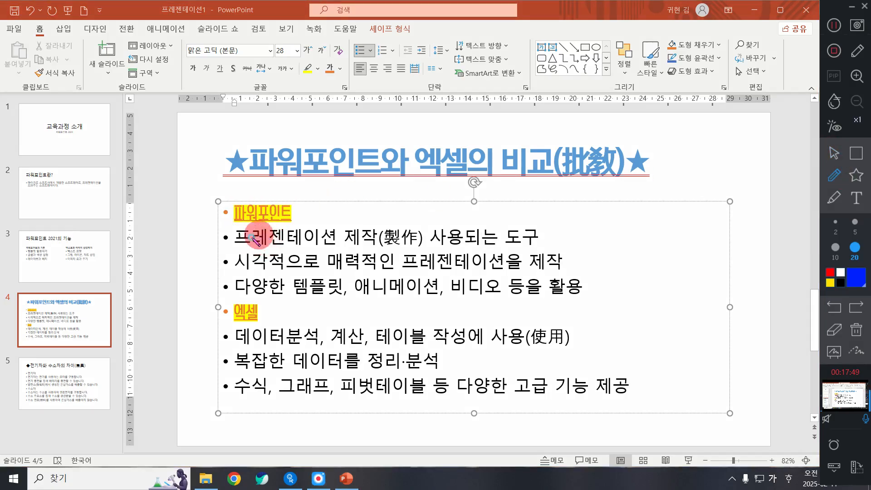
pyautogui.moveTo(258, 232); pyautogui.dragTo(270, 294)
pyautogui.moveTo(365, 278)
pyautogui.mouseDown()
pyautogui.moveTo(327, 207)
pyautogui.moveTo(330, 195)
pyautogui.moveTo(295, 212)
pyautogui.moveTo(334, 224)
pyautogui.mouseUp()
pyautogui.moveTo(365, 351)
pyautogui.mouseDown()
pyautogui.moveTo(386, 359)
pyautogui.moveTo(338, 313)
pyautogui.moveTo(290, 317)
pyautogui.moveTo(298, 338)
pyautogui.mouseUp()
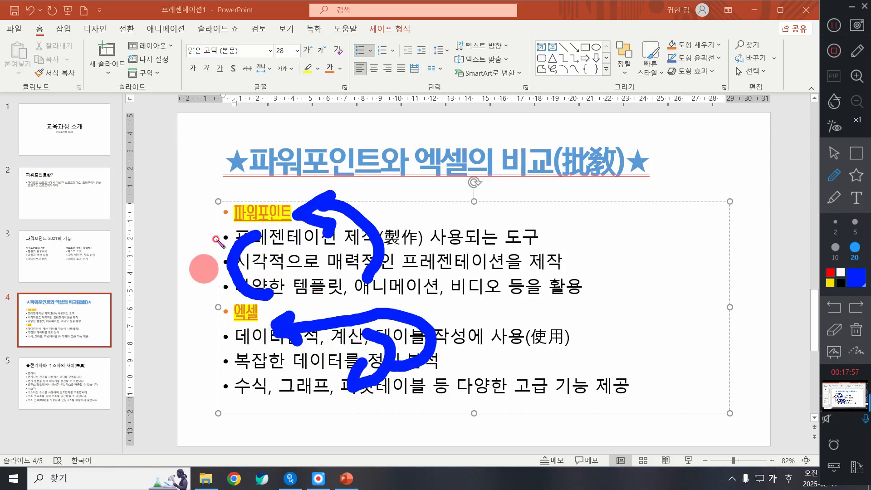
pyautogui.moveTo(226, 192)
pyautogui.mouseDown()
pyautogui.moveTo(214, 341)
pyautogui.moveTo(223, 405)
pyautogui.mouseUp()
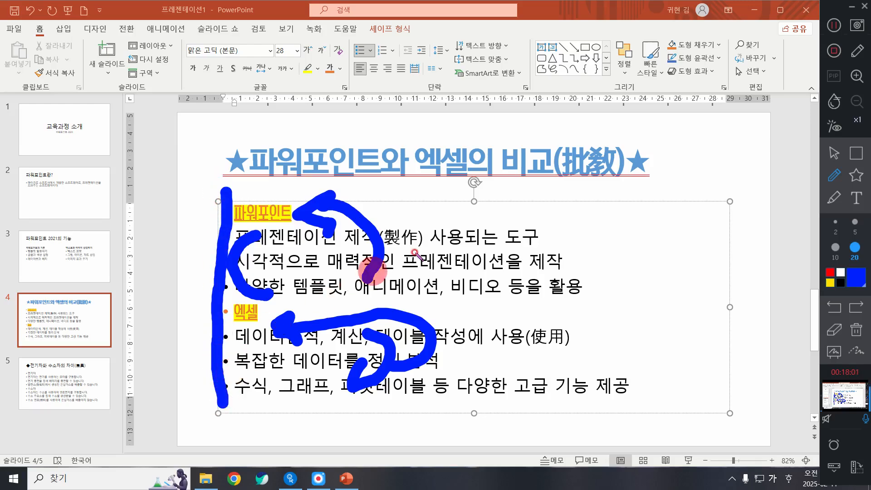
pyautogui.hotkey('ctrl', 'z')
pyautogui.hotkey('ctrl', 'z')
pyautogui.hotkey('ctrl', 'z')
pyautogui.hotkey('ctrl', 'z')
pyautogui.hotkey('ctrl', 'z')
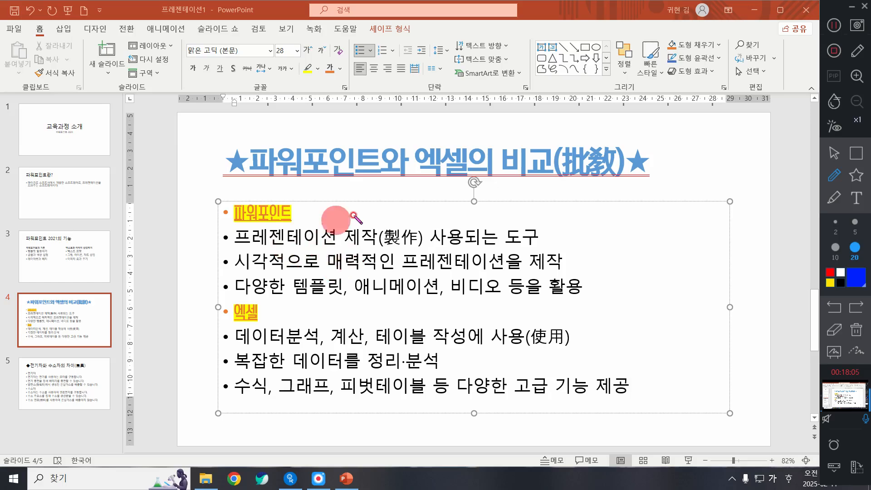
pyautogui.click(837, 154)
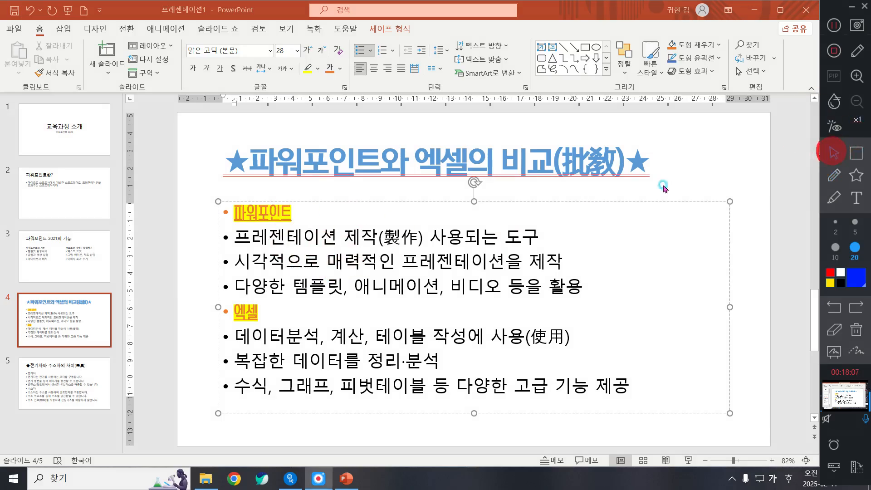
# Select the three lines under "파워포인트", sketch "1.", "1)" and an indent arrow in blue pen, and clear the annotations.
pyautogui.moveTo(590, 291)
pyautogui.mouseDown()
pyautogui.moveTo(278, 272)
pyautogui.moveTo(233, 236)
pyautogui.mouseUp()
pyautogui.click(834, 175)
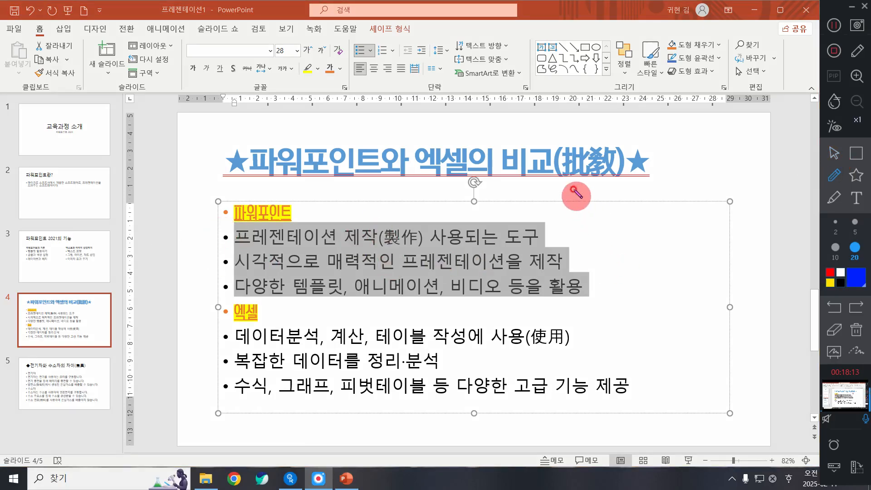
pyautogui.moveTo(566, 161); pyautogui.dragTo(568, 213)
pyautogui.click(599, 209)
pyautogui.click(615, 278)
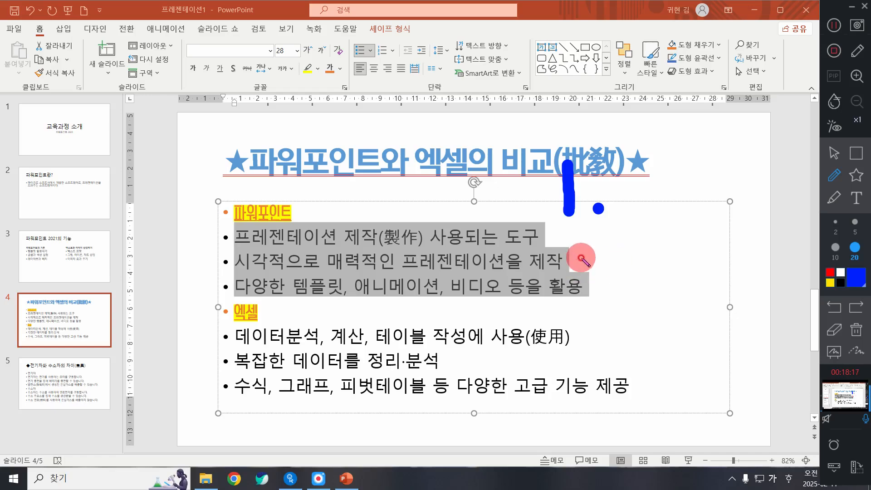
pyautogui.moveTo(632, 238)
pyautogui.mouseDown()
pyautogui.moveTo(633, 281)
pyautogui.moveTo(676, 253)
pyautogui.moveTo(647, 284)
pyautogui.mouseUp()
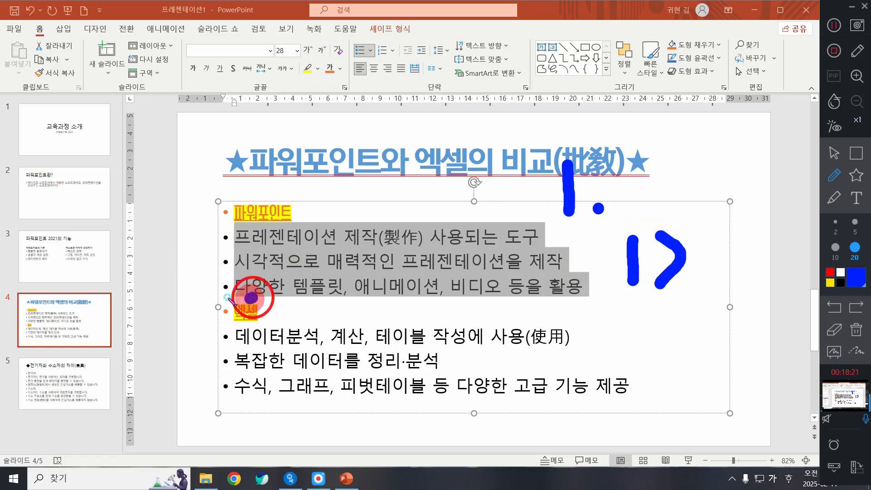
pyautogui.moveTo(254, 296); pyautogui.dragTo(249, 236)
pyautogui.moveTo(249, 274)
pyautogui.mouseDown()
pyautogui.moveTo(312, 267)
pyautogui.moveTo(278, 249)
pyautogui.mouseUp()
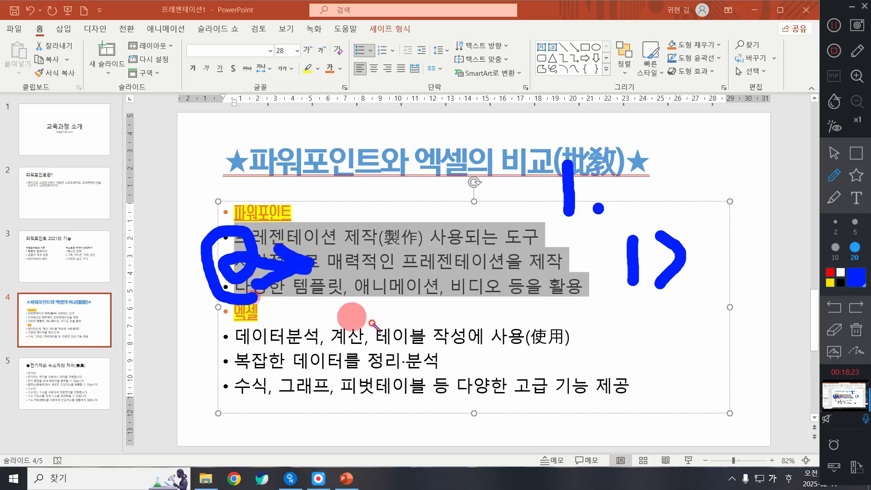
pyautogui.click(856, 350)
pyautogui.click(835, 153)
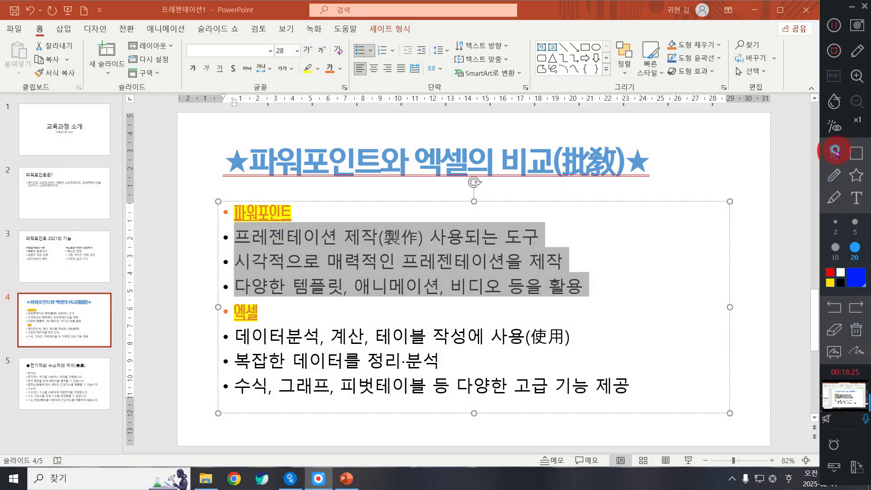
# Increase the list level of the three lines under both "파워포인트" and "엑셀" by one and set their font to a롱다리.
pyautogui.click(530, 305)
pyautogui.moveTo(588, 290); pyautogui.dragTo(226, 233)
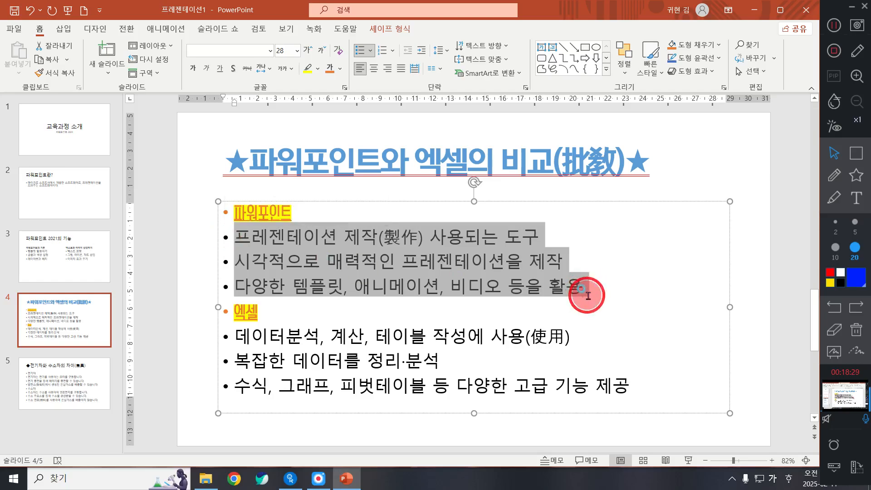
pyautogui.moveTo(588, 291); pyautogui.dragTo(231, 239)
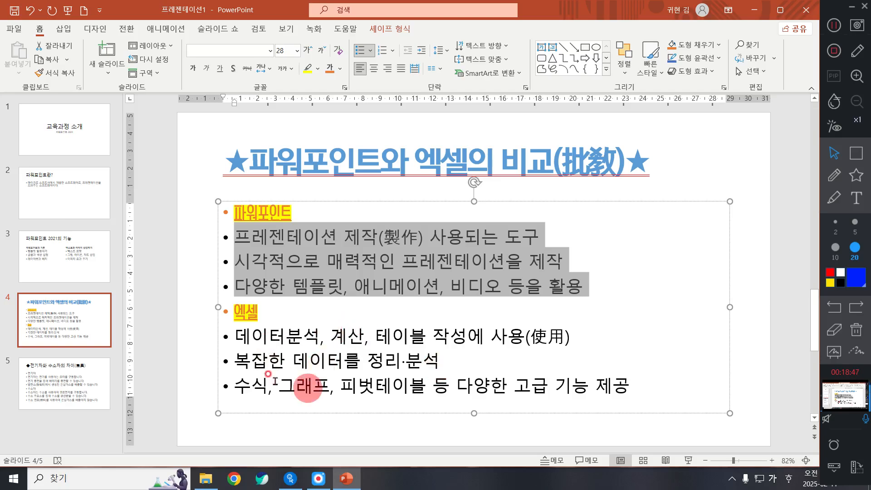
pyautogui.moveTo(339, 378); pyautogui.dragTo(638, 388)
pyautogui.keyDown('shift'); pyautogui.click(255, 330); pyautogui.keyUp('shift')
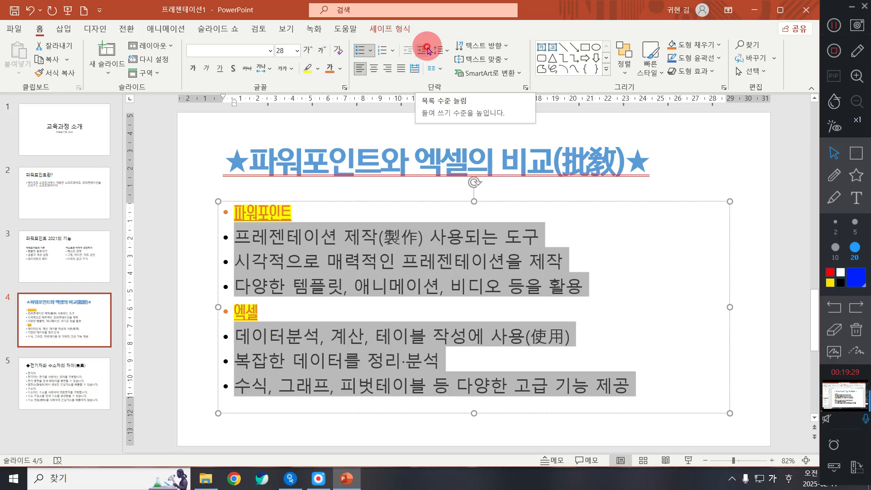
pyautogui.click(428, 50)
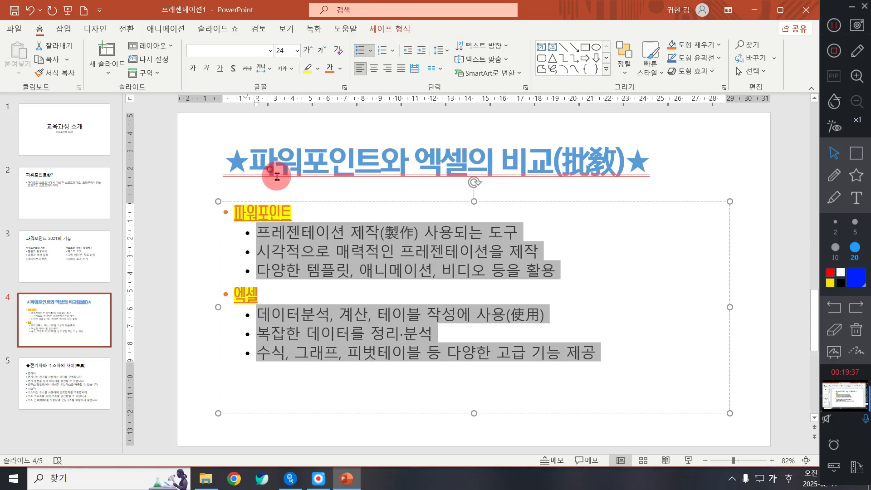
pyautogui.click(270, 51)
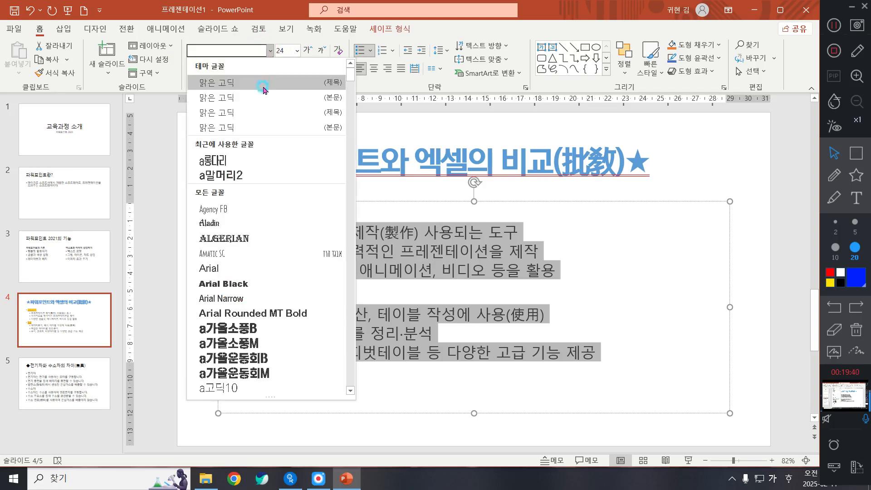
pyautogui.click(234, 161)
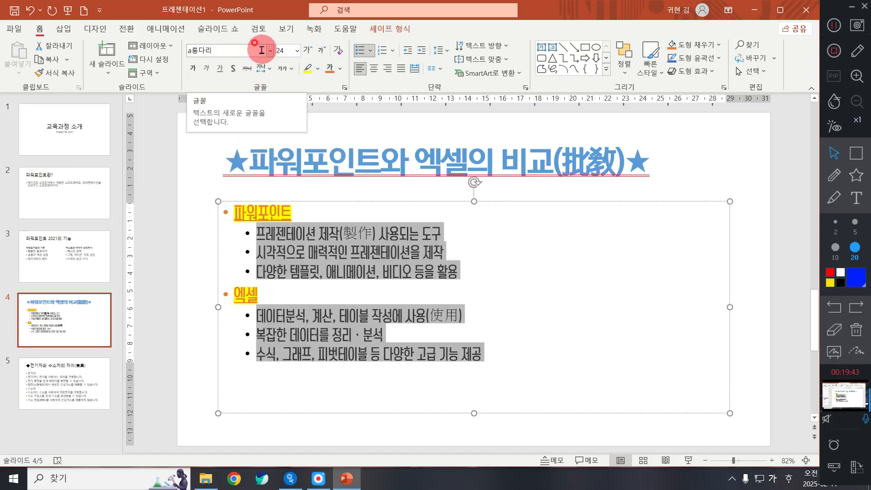
# Set the six selected description lines to font size 25 and their character spacing to 좁게.
pyautogui.click(295, 53)
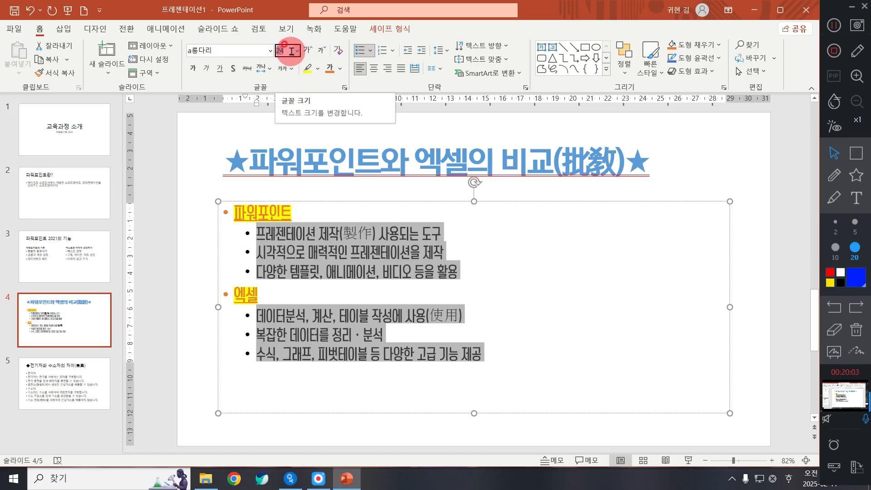
pyautogui.click(291, 50)
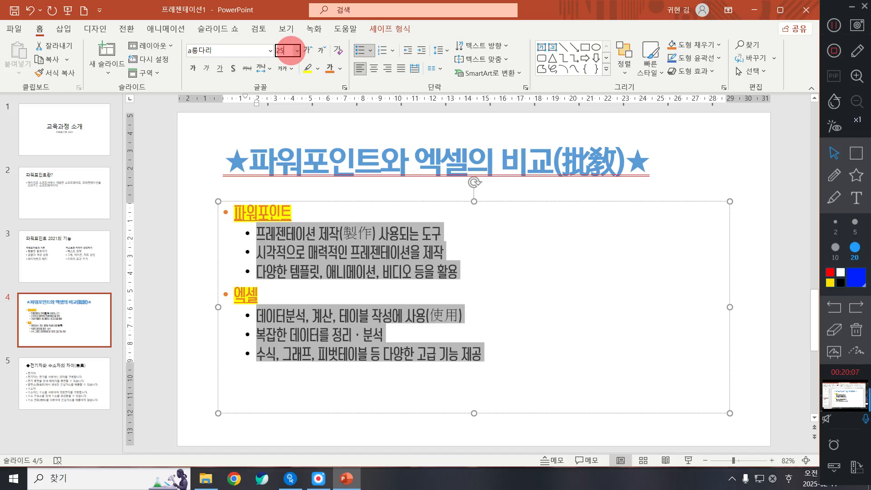
pyautogui.write('25')
pyautogui.press('Return')
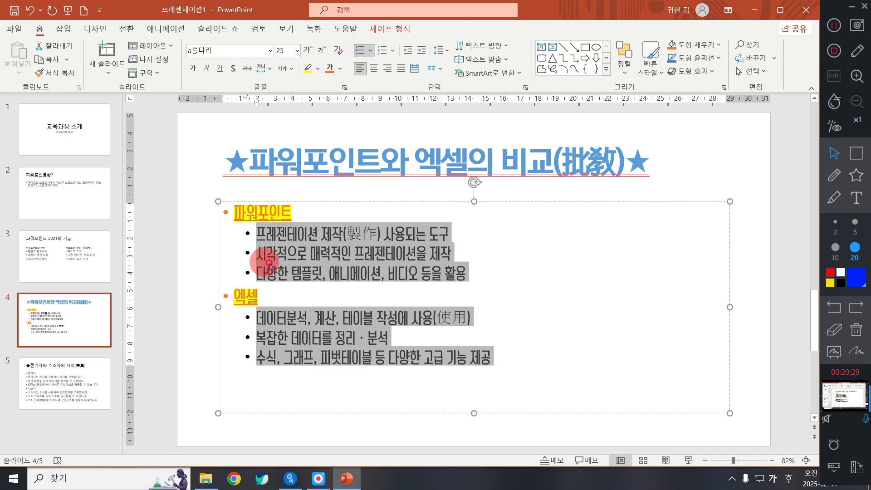
pyautogui.click(262, 73)
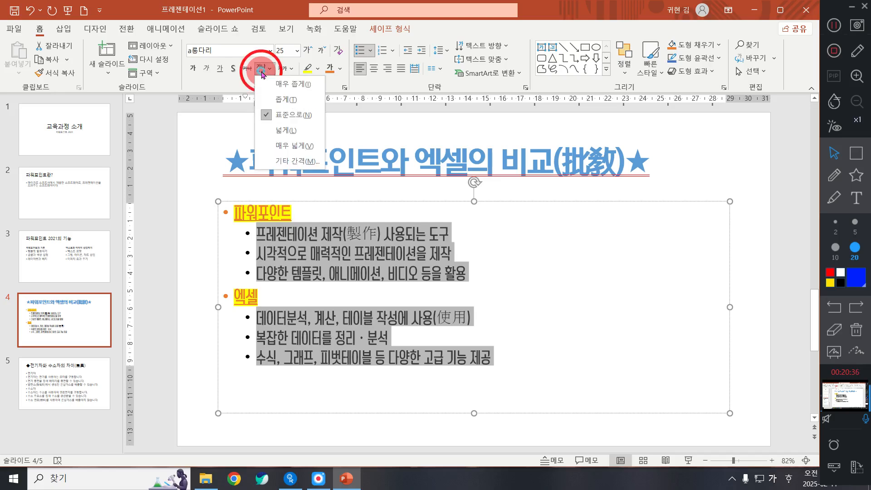
pyautogui.click(301, 100)
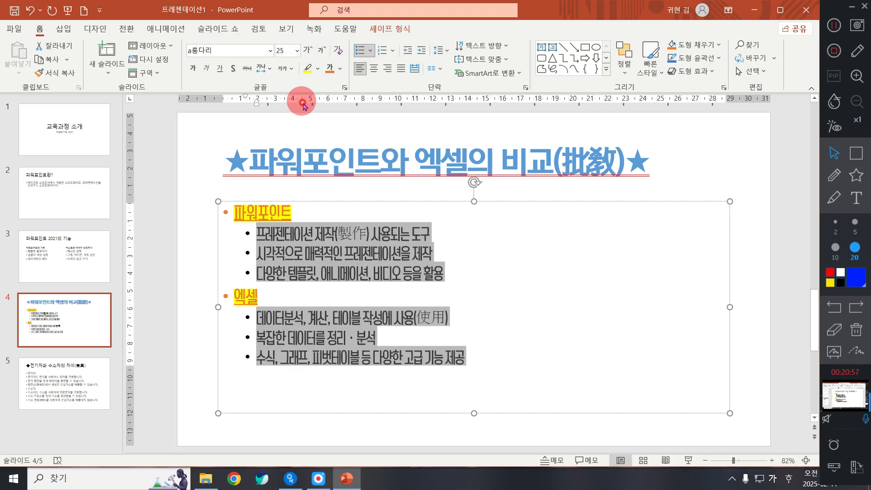
pyautogui.click(434, 279)
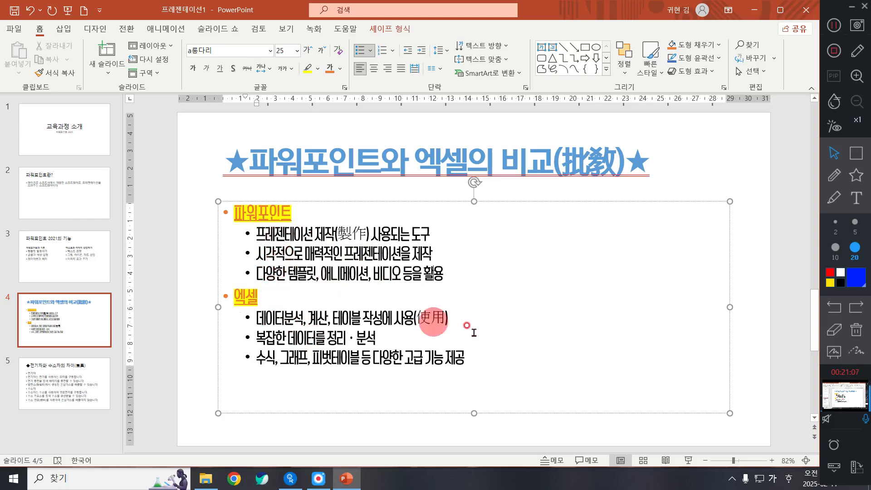
# Set the line spacing of the whole body text box to 1.5.
pyautogui.moveTo(496, 365); pyautogui.dragTo(41, 200)
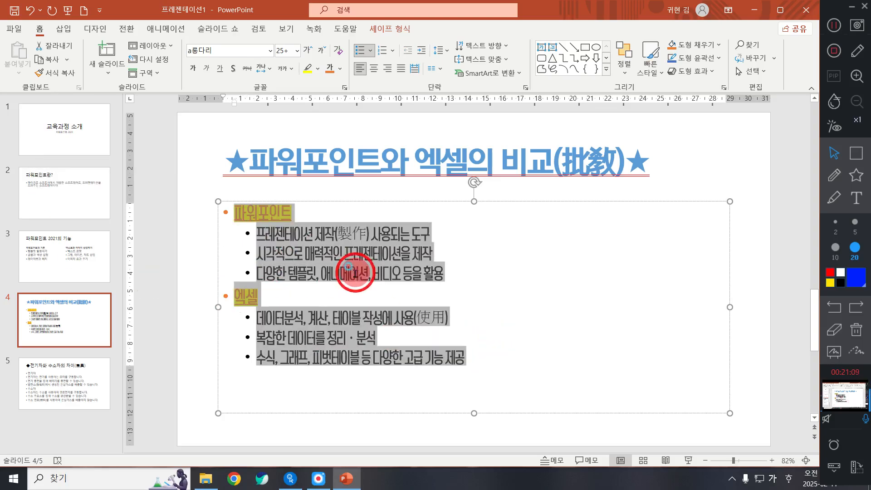
pyautogui.click(358, 273)
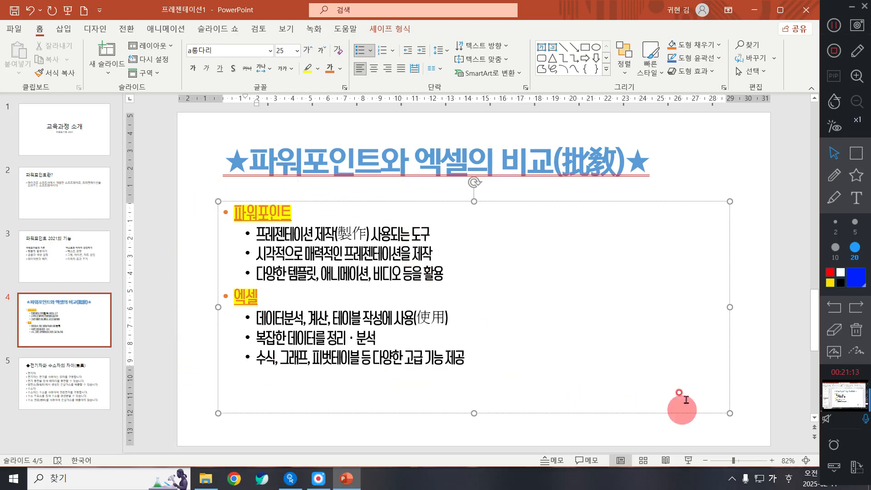
pyautogui.click(677, 200)
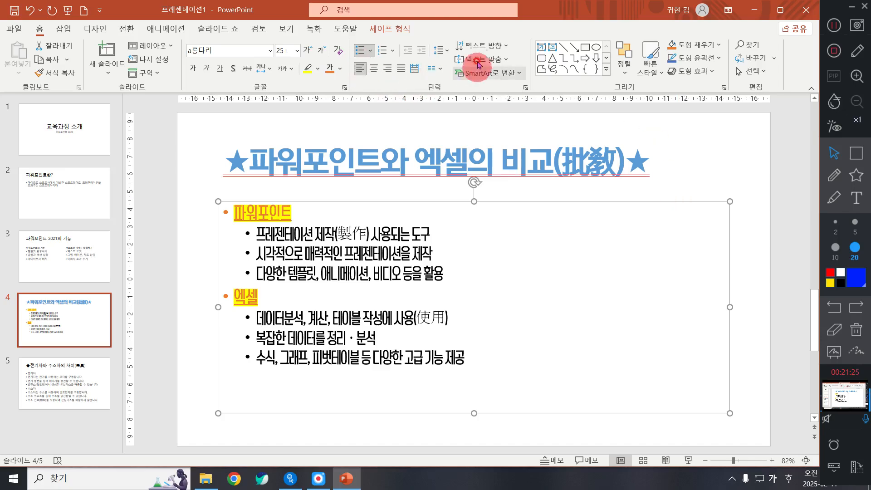
pyautogui.click(440, 52)
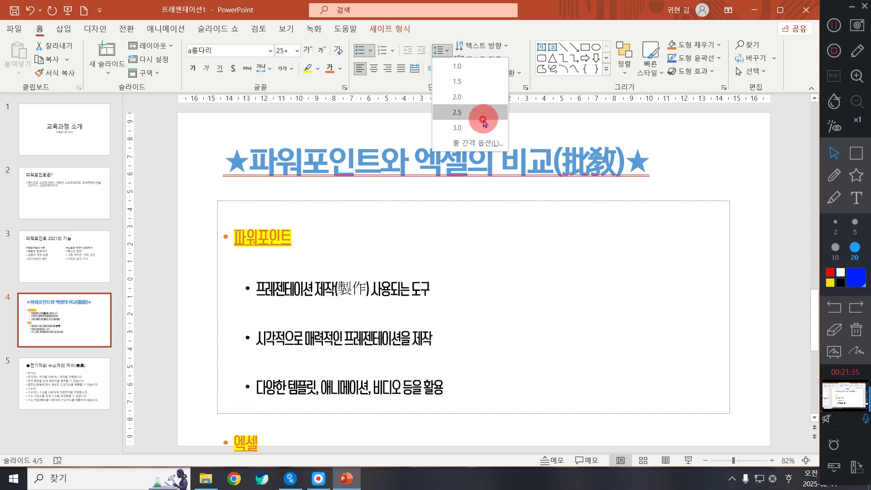
pyautogui.click(475, 81)
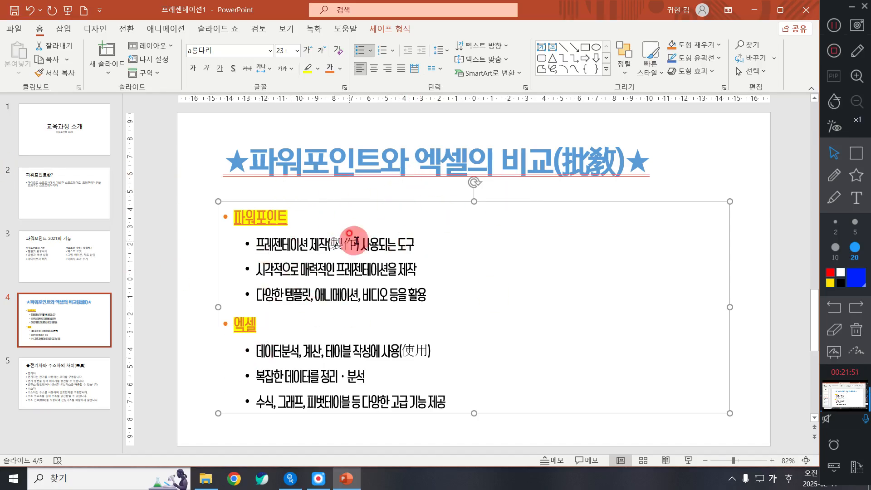
pyautogui.click(402, 291)
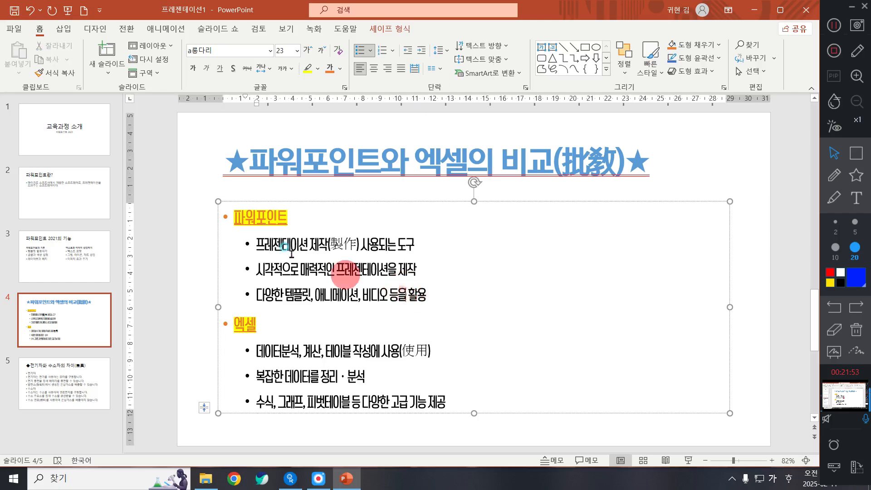
# Change the bullets of the "파워포인트" and "엑셀" subheadings to the ❖ style.
pyautogui.click(260, 220)
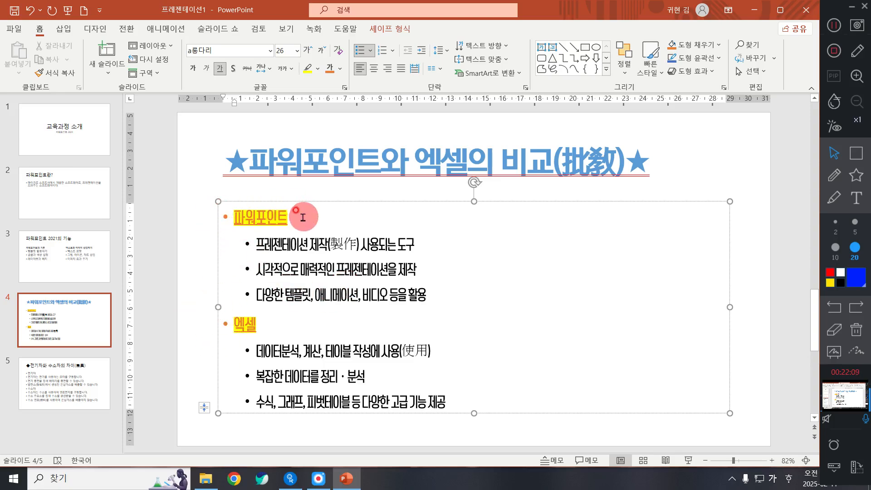
pyautogui.moveTo(299, 217); pyautogui.dragTo(225, 216)
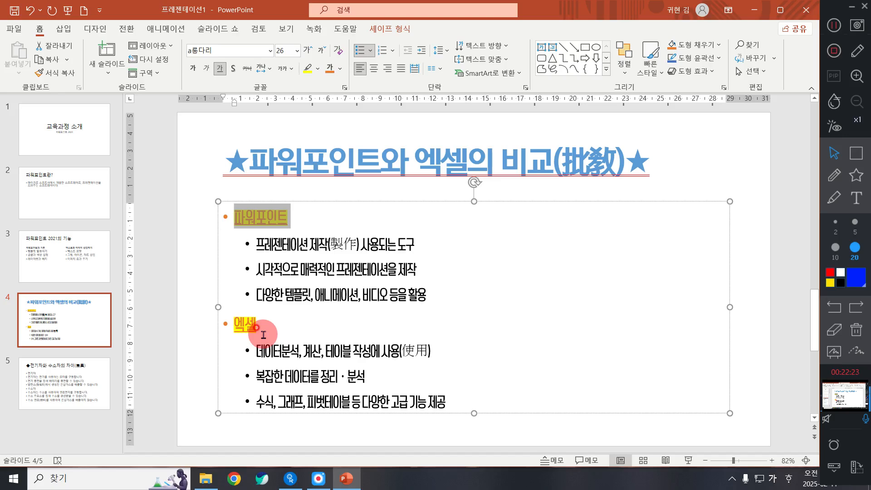
pyautogui.moveTo(269, 331); pyautogui.dragTo(215, 325)
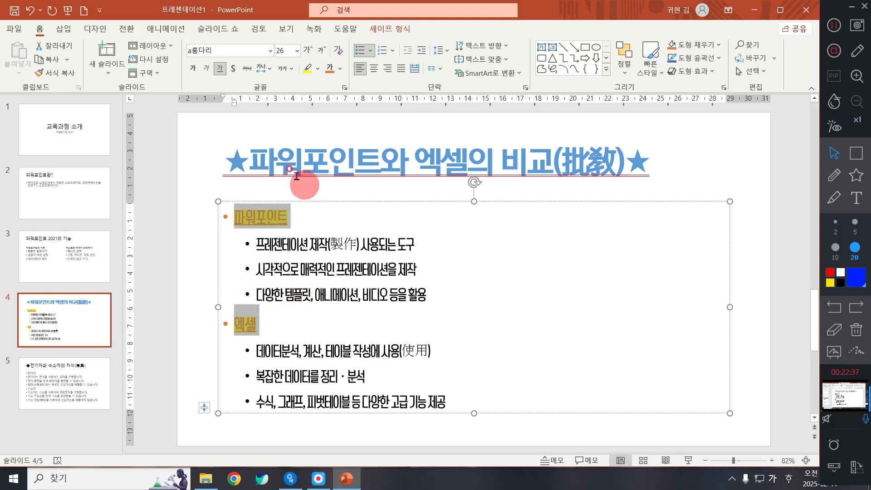
pyautogui.click(373, 50)
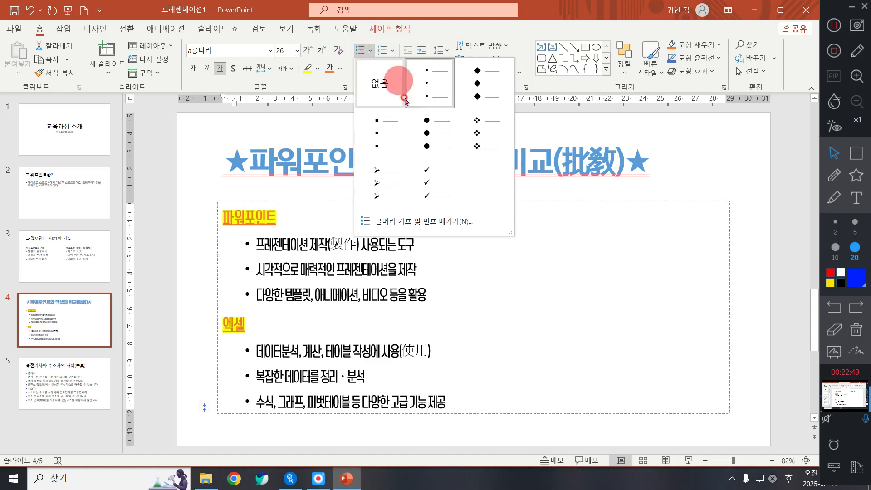
pyautogui.click(483, 150)
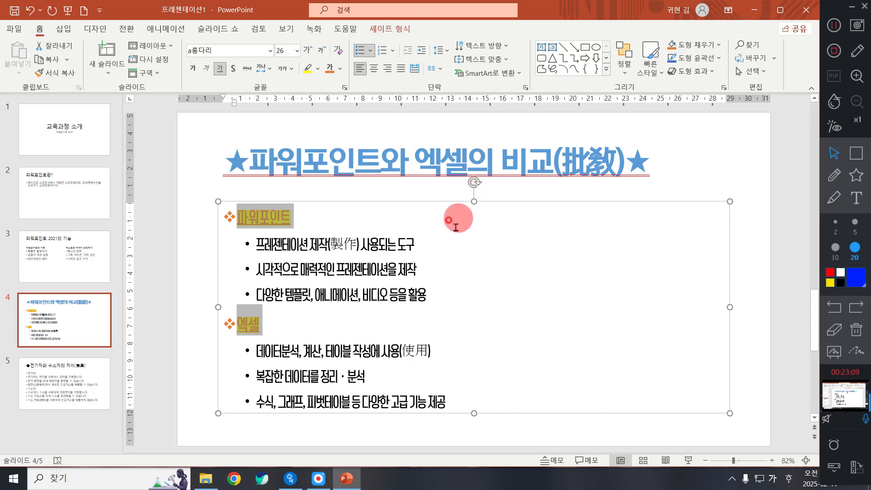
# For the three lines under both "파워포인트" and "엑셀", choose the filled heart (♥) from the 도형 기호 subset as a custom bullet.
pyautogui.click(432, 297)
pyautogui.moveTo(435, 299); pyautogui.dragTo(243, 228)
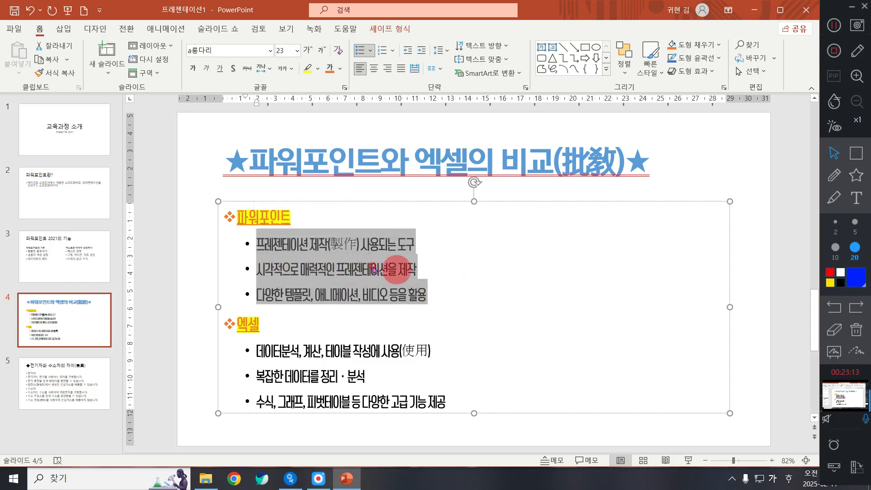
pyautogui.moveTo(438, 305); pyautogui.dragTo(265, 262)
pyautogui.click(328, 290)
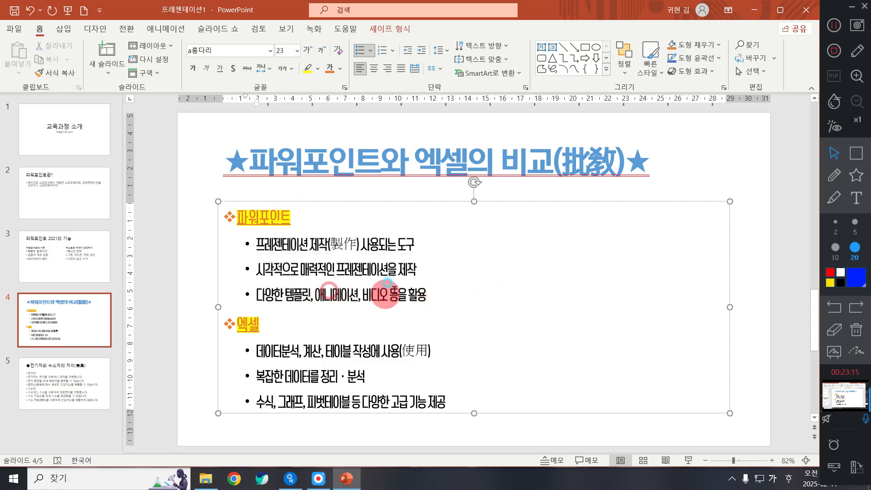
pyautogui.moveTo(429, 287); pyautogui.dragTo(257, 255)
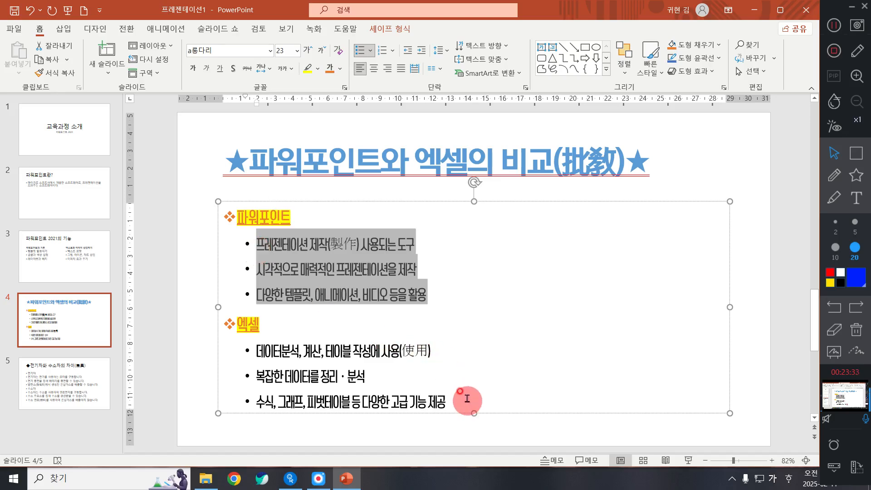
pyautogui.moveTo(447, 403); pyautogui.dragTo(251, 344)
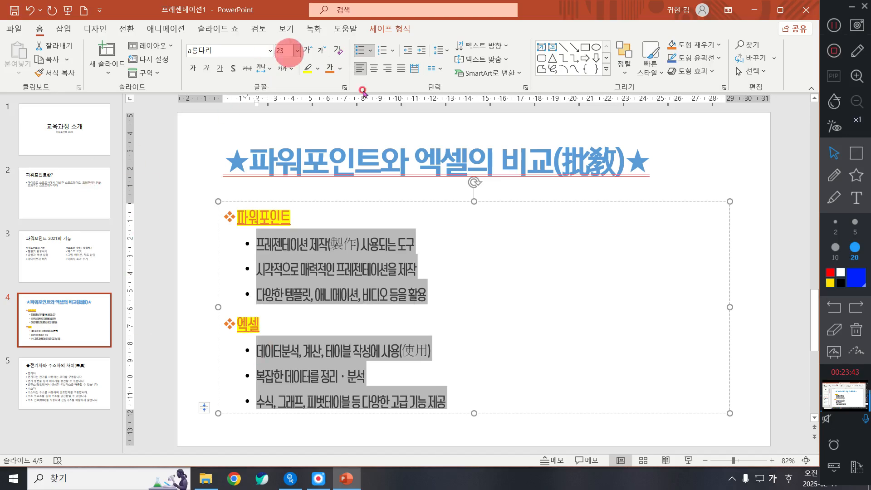
pyautogui.click(370, 54)
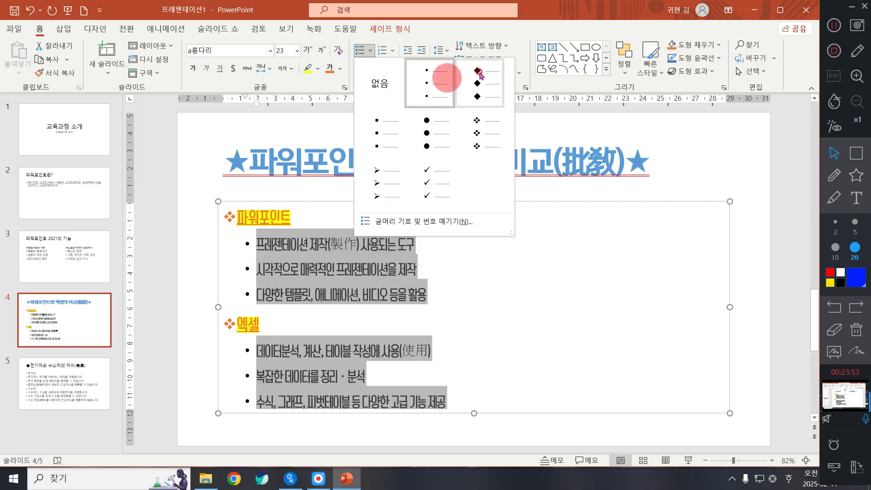
pyautogui.click(396, 222)
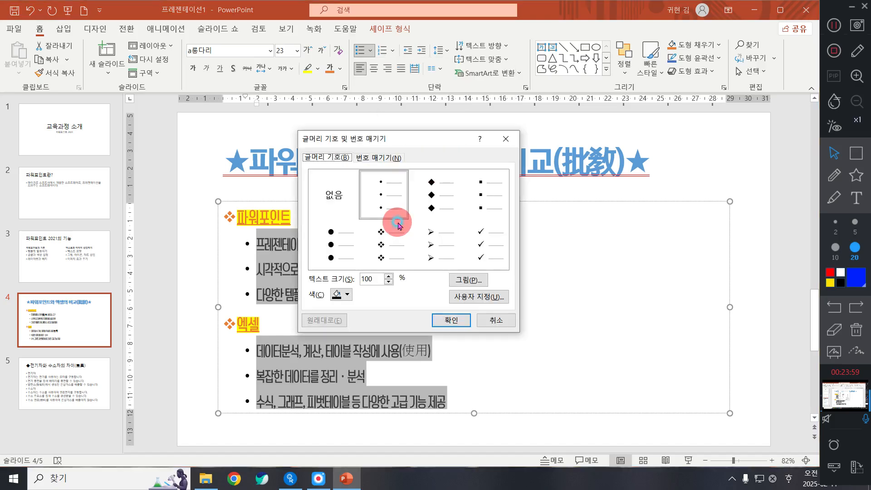
pyautogui.click(376, 246)
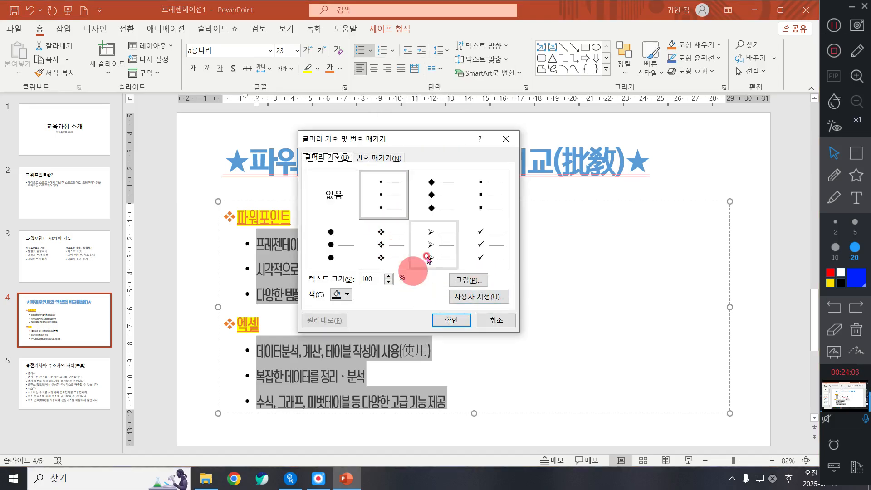
pyautogui.click(465, 303)
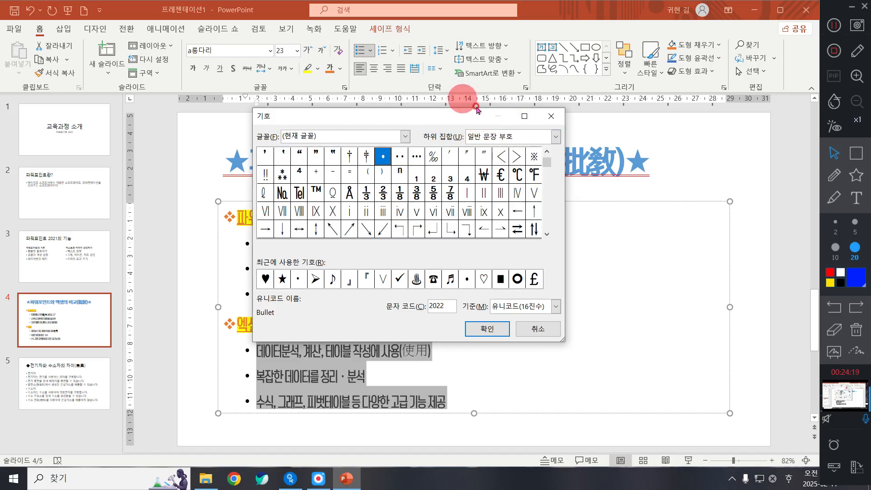
pyautogui.click(497, 142)
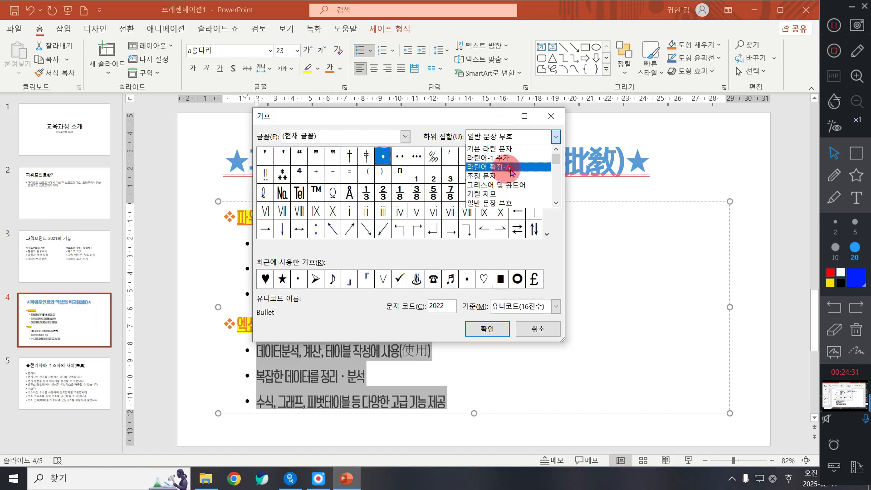
pyautogui.scroll(-1, 521, 182)
pyautogui.scroll(-6, 522, 182)
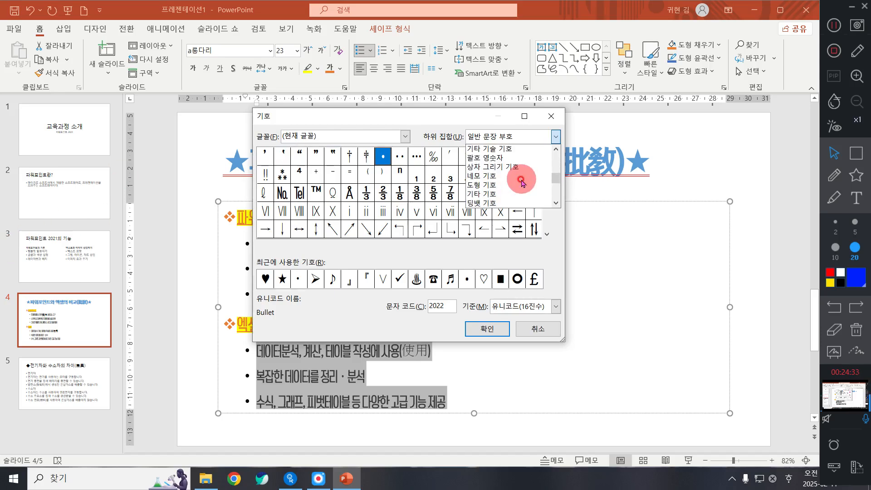
pyautogui.click(501, 158)
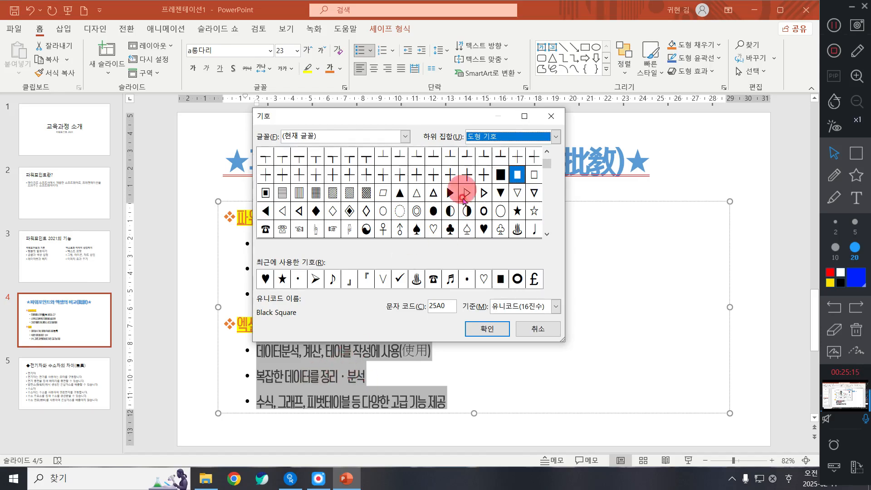
pyautogui.click(484, 229)
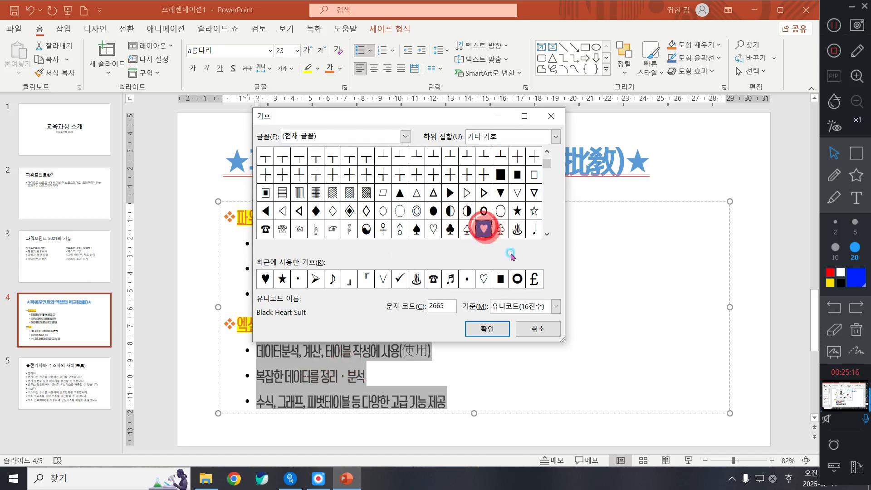
pyautogui.click(487, 328)
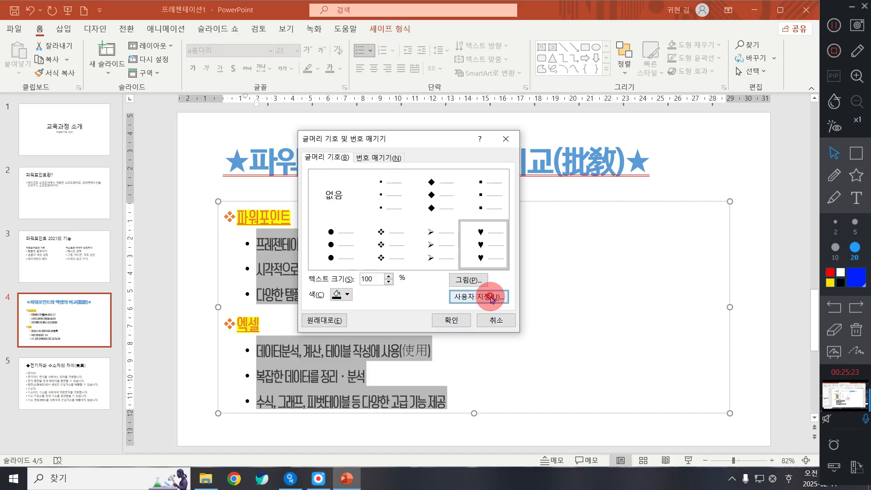
# Set the heart bullet color to standard red and apply it to the description lines.
pyautogui.click(346, 294)
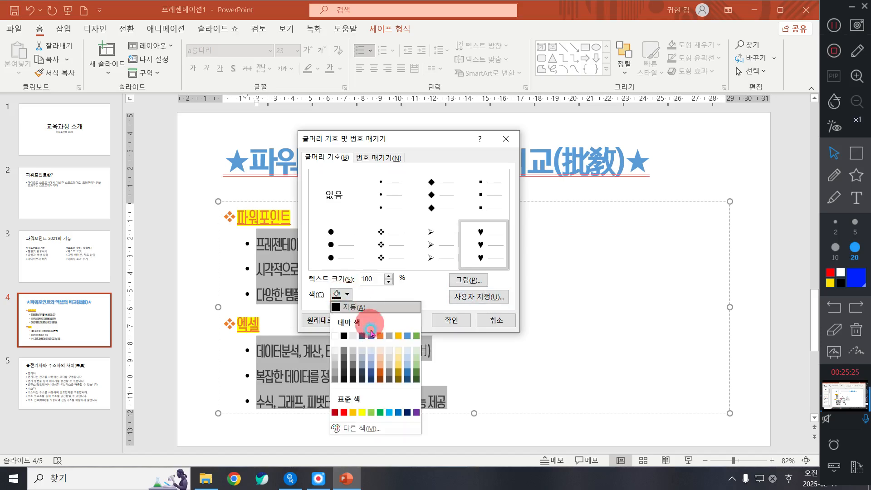
pyautogui.click(344, 412)
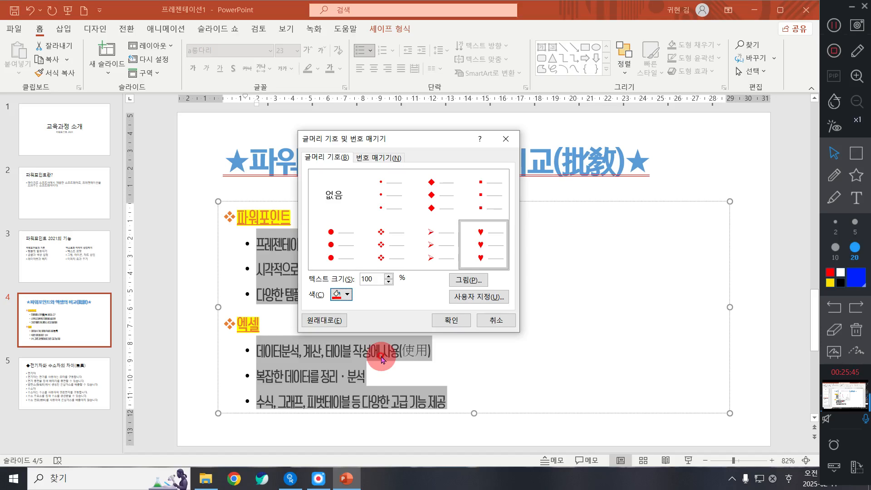
pyautogui.click(451, 320)
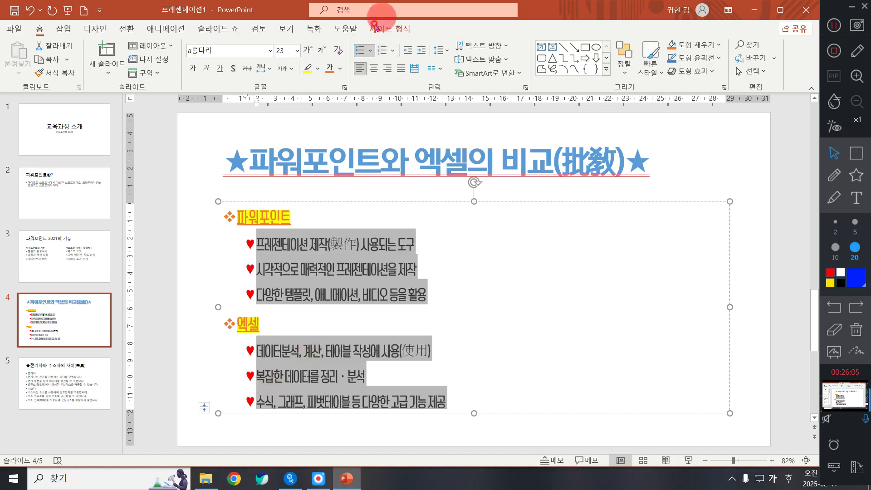
# Replace the heart bullets of the description lines under "파워포인트" and "엑셀" with circled numbering (①, ②, ③).
pyautogui.click(388, 55)
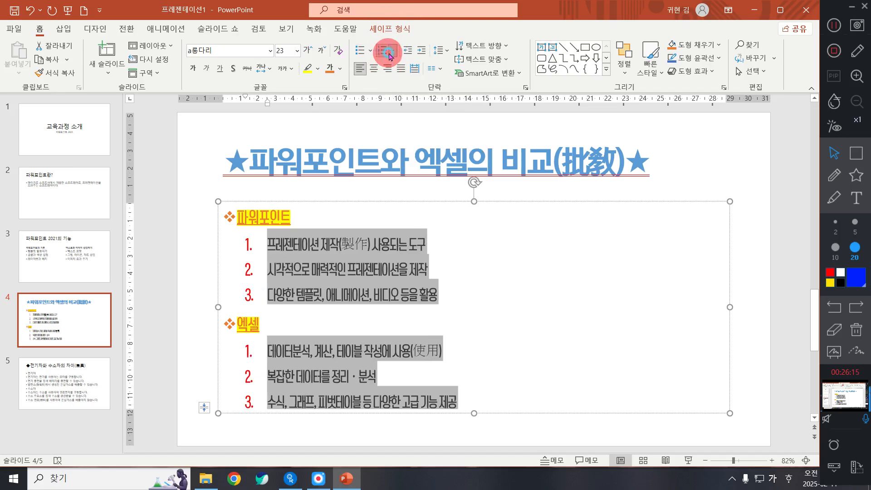
pyautogui.click(393, 51)
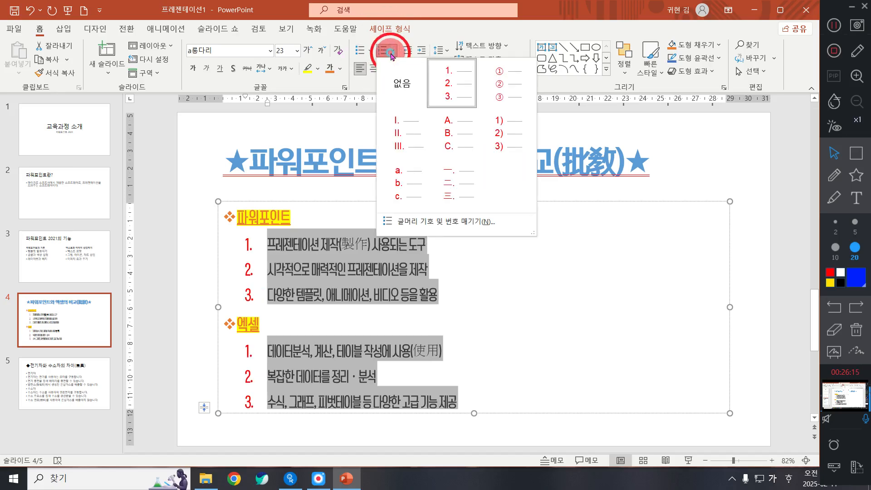
pyautogui.click(504, 83)
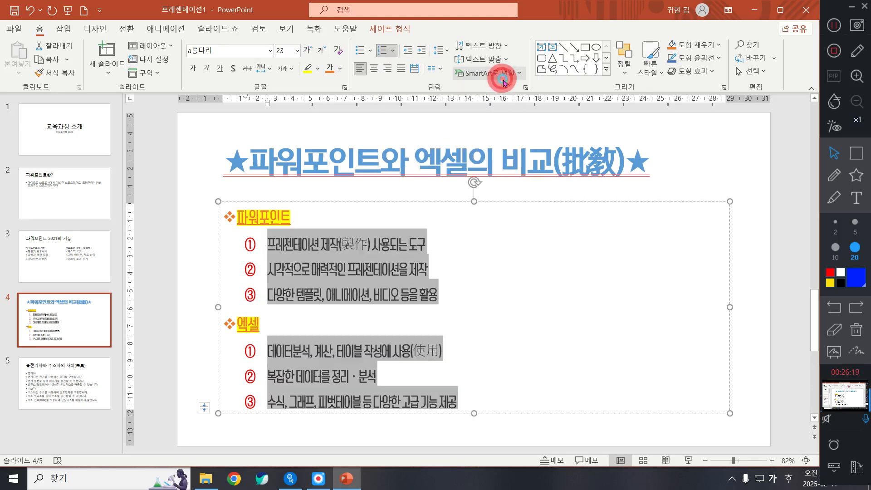
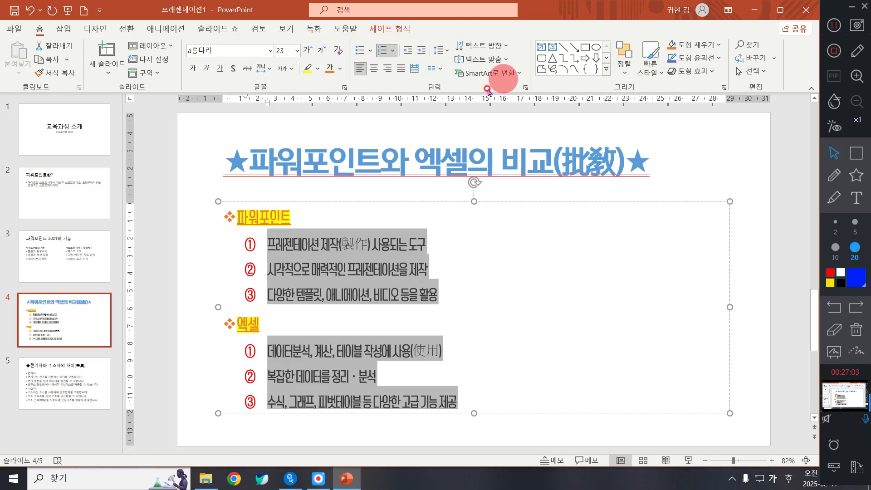
# On the fifth slide, set the font of the whole title, including the ◆ symbol, to 궁서체.
pyautogui.click(50, 398)
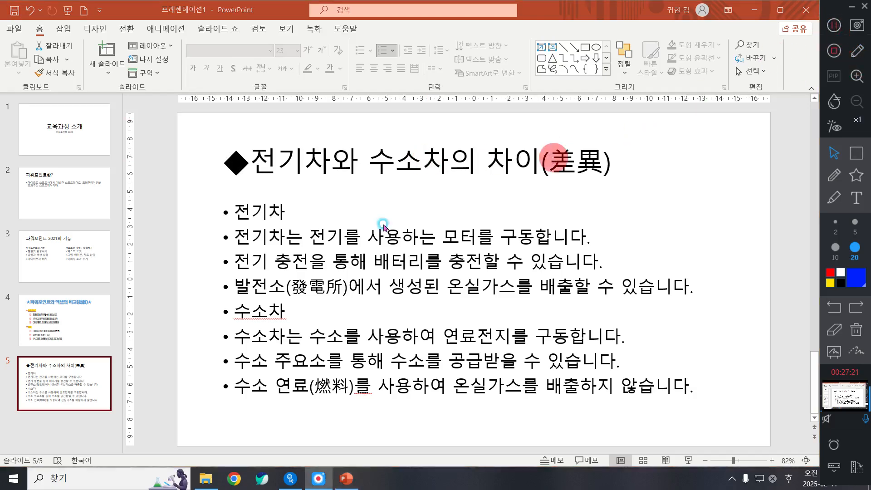
pyautogui.click(321, 221)
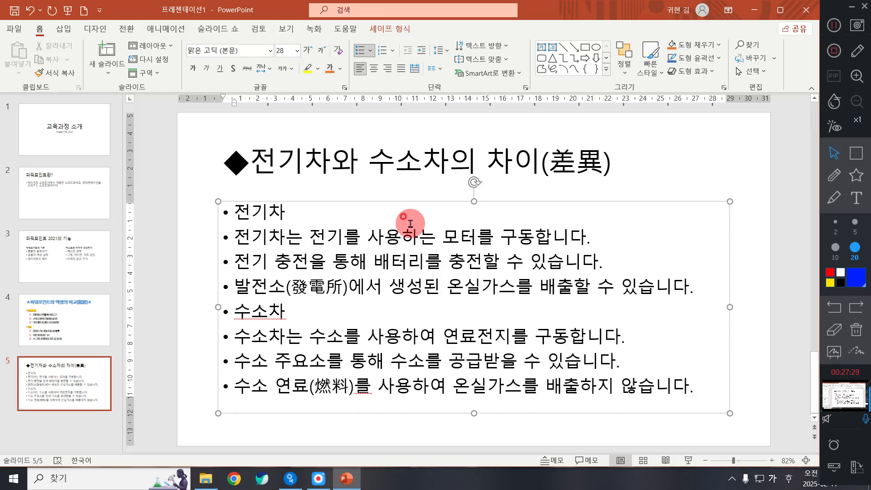
pyautogui.click(508, 176)
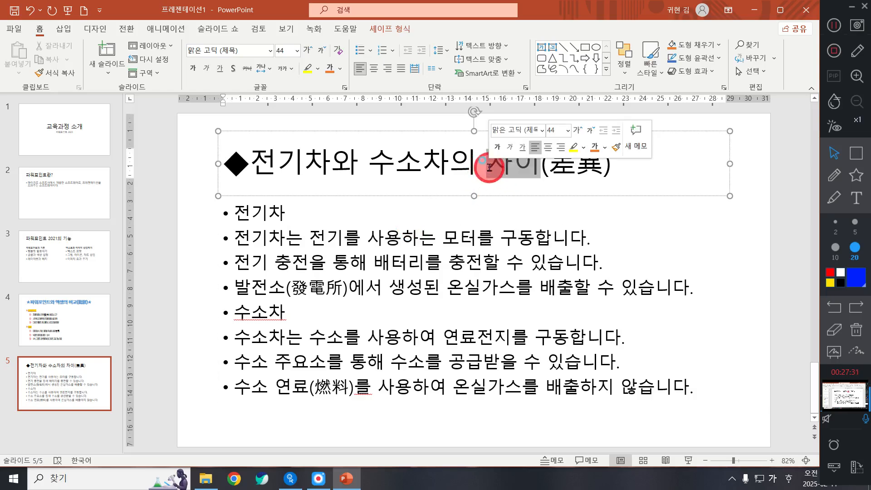
pyautogui.tripleClick(504, 177)
pyautogui.click(428, 174)
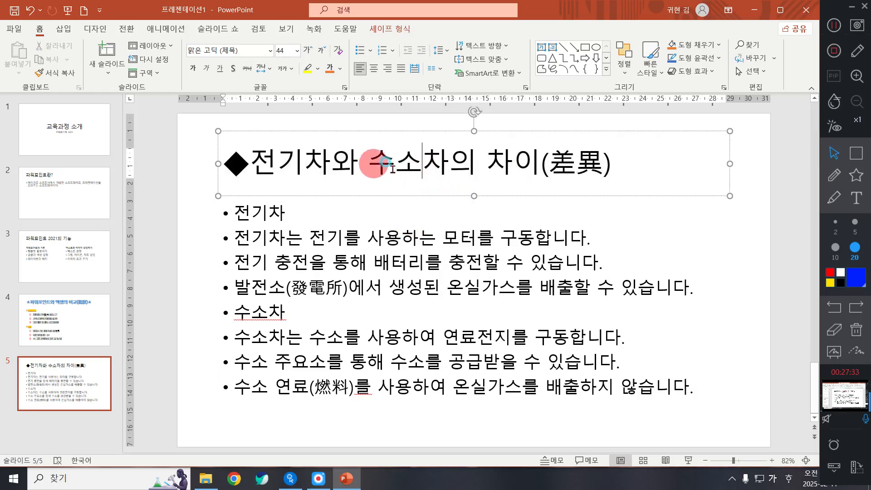
pyautogui.tripleClick(391, 173)
pyautogui.click(573, 166)
pyautogui.moveTo(610, 167); pyautogui.dragTo(239, 179)
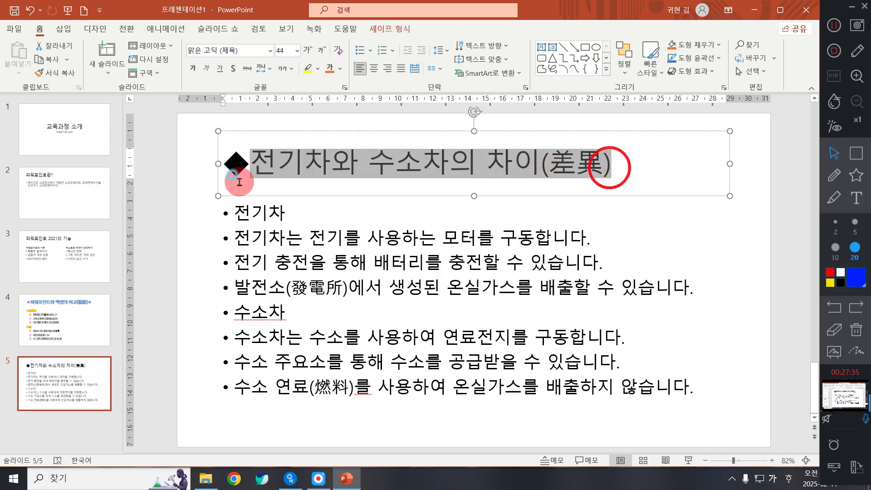
pyautogui.click(236, 170)
pyautogui.click(604, 158)
pyautogui.moveTo(608, 163); pyautogui.dragTo(150, 162)
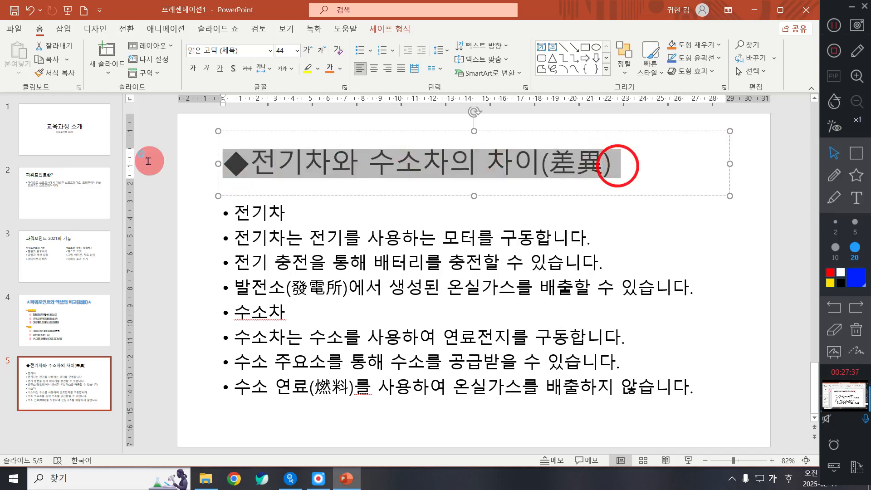
pyautogui.click(244, 51)
pyautogui.write('궁서체')
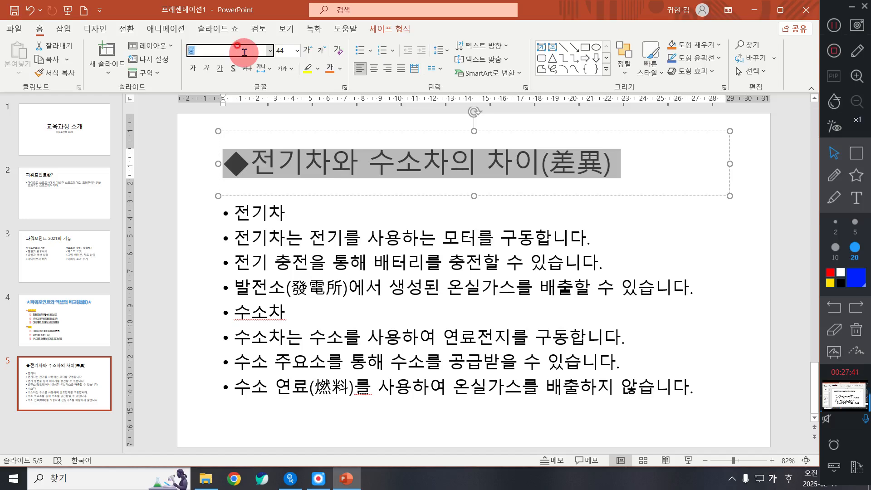
pyautogui.press('Return')
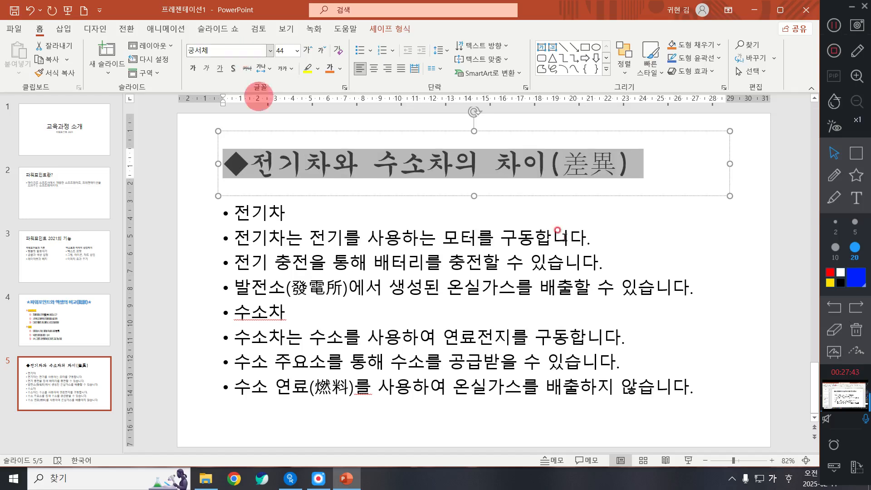
# Set the fifth slide title's font size to 50.
pyautogui.click(774, 479)
pyautogui.click(772, 413)
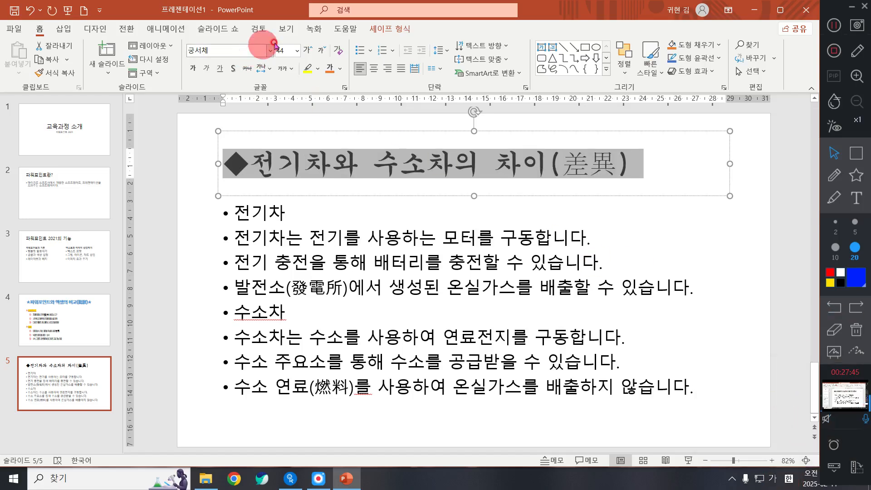
pyautogui.click(285, 50)
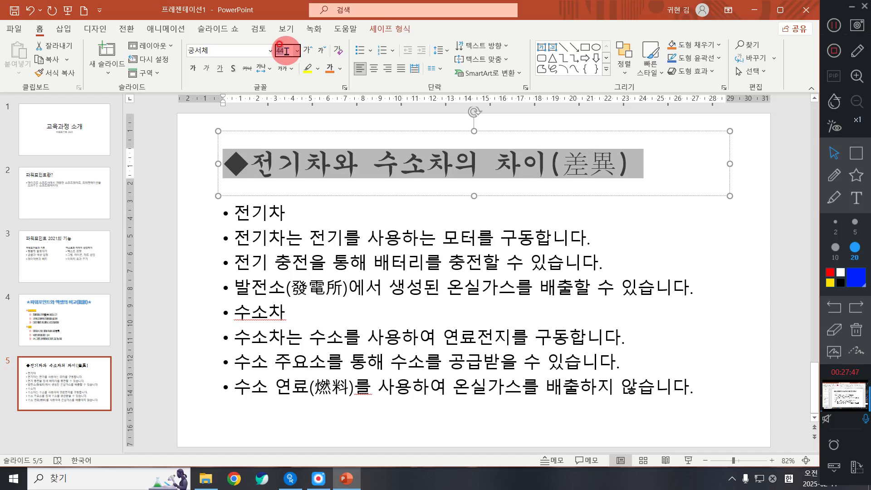
pyautogui.write('50')
pyautogui.press('Return')
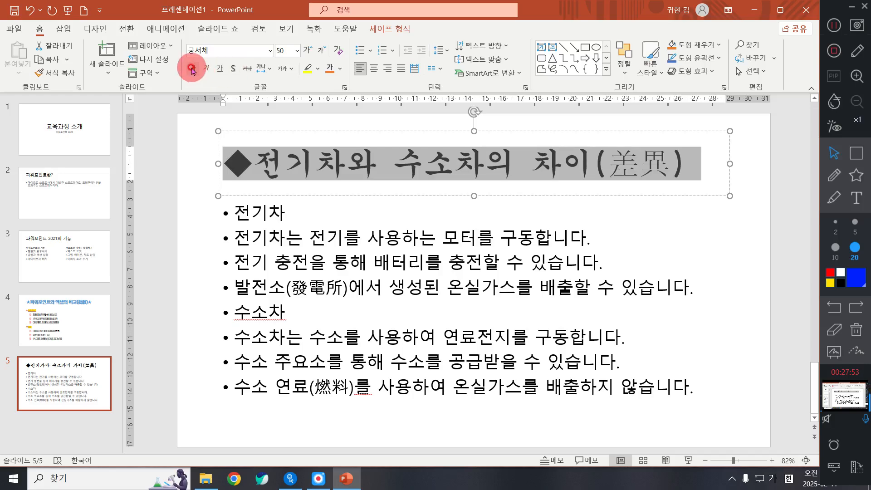
# Format the fifth slide's title as bold with a text shadow in the standard dark blue color.
pyautogui.click(234, 69)
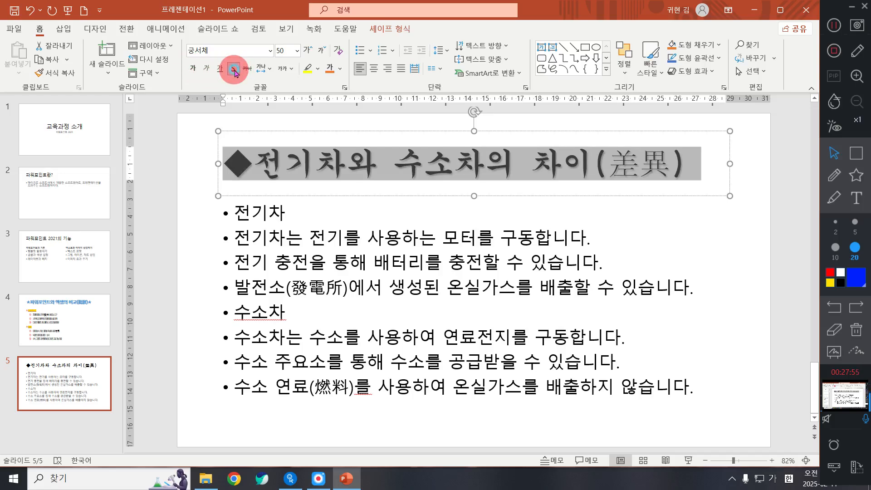
pyautogui.click(193, 68)
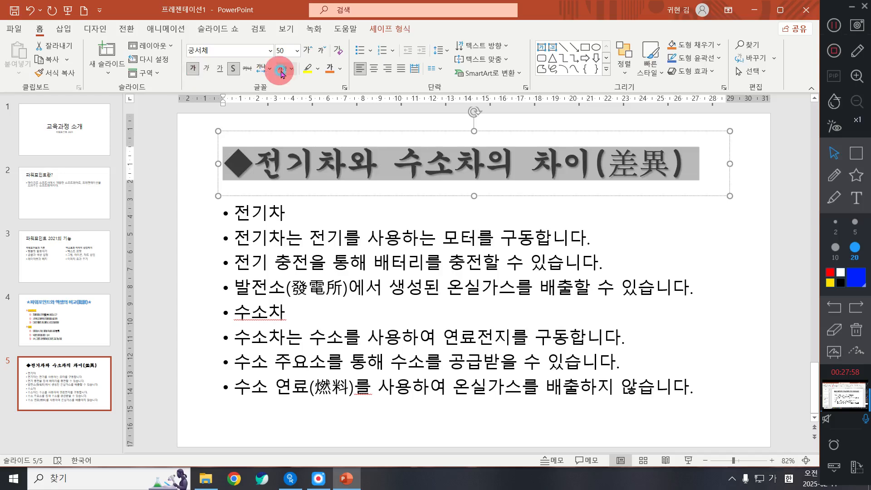
pyautogui.click(341, 70)
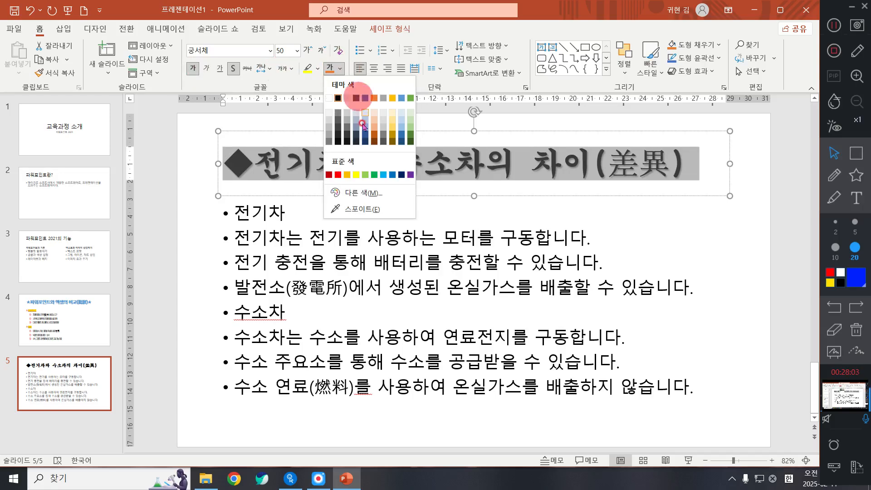
pyautogui.click(402, 176)
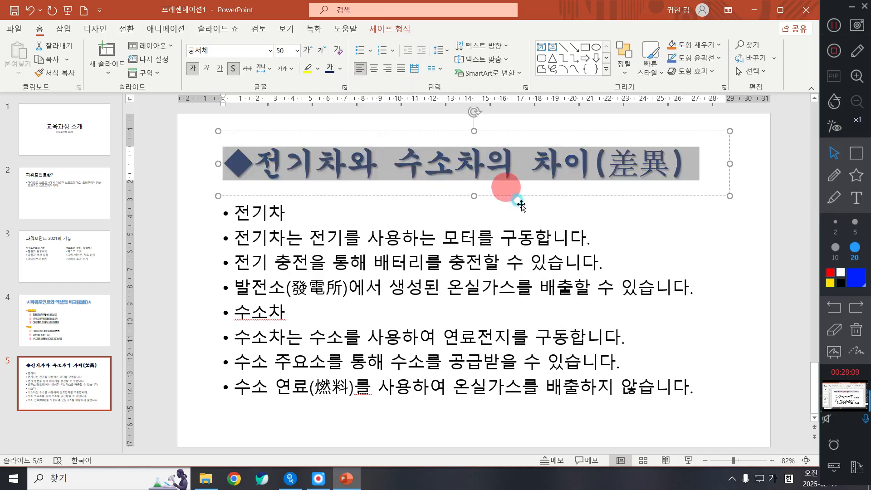
pyautogui.click(529, 197)
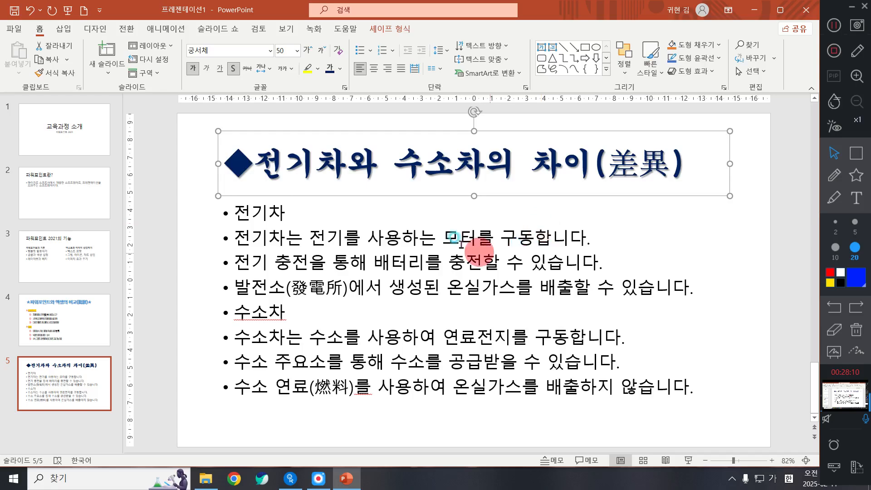
# Set the "전기차" and "수소차" subheadings to the 돋움체 font at size 27.
pyautogui.doubleClick(299, 212)
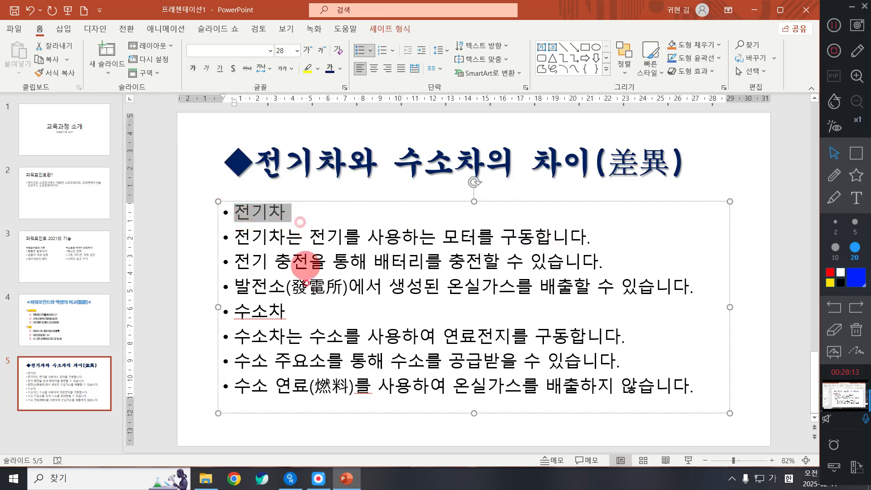
pyautogui.keyDown('ctrl'); pyautogui.moveTo(296, 315); pyautogui.dragTo(239, 313); pyautogui.keyUp('ctrl')
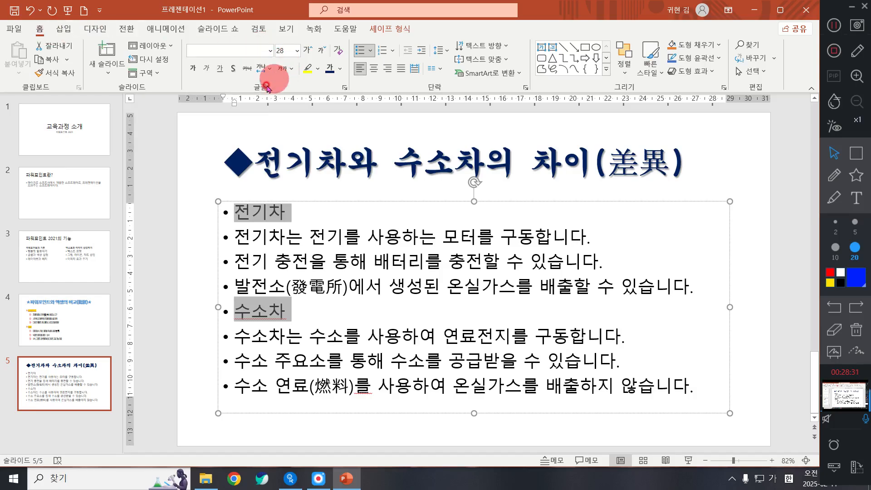
pyautogui.click(236, 50)
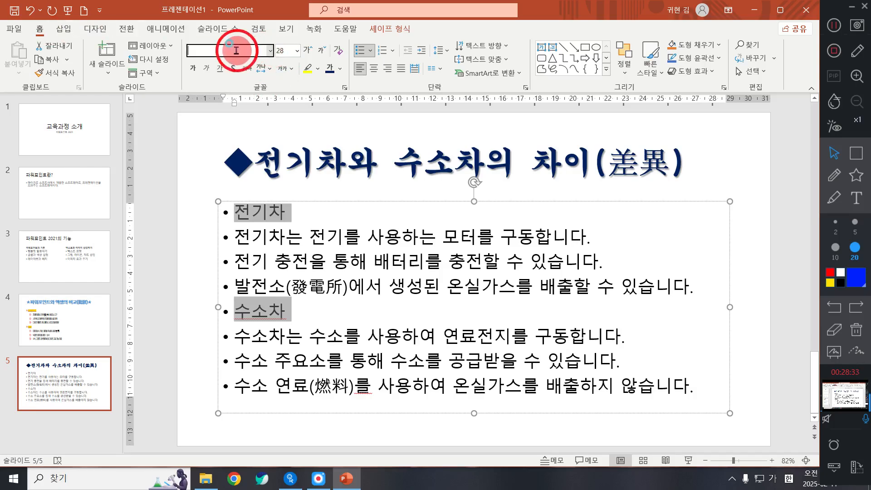
pyautogui.write('돋움체')
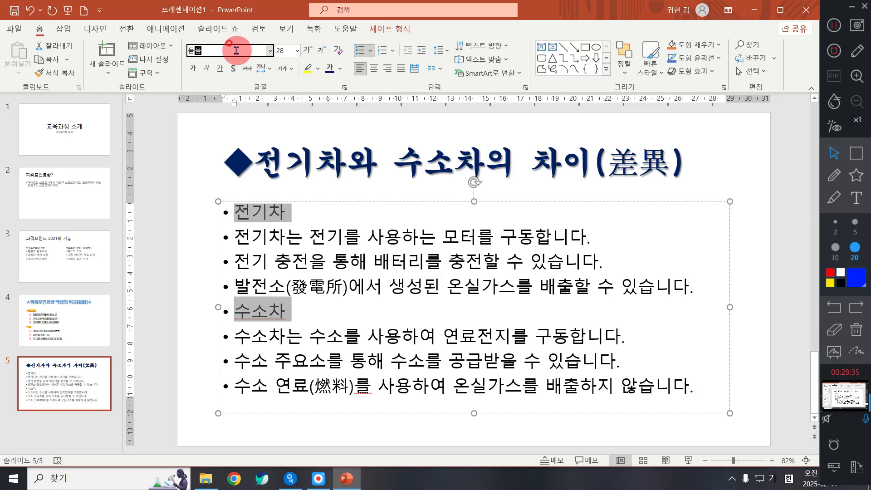
pyautogui.press('Return')
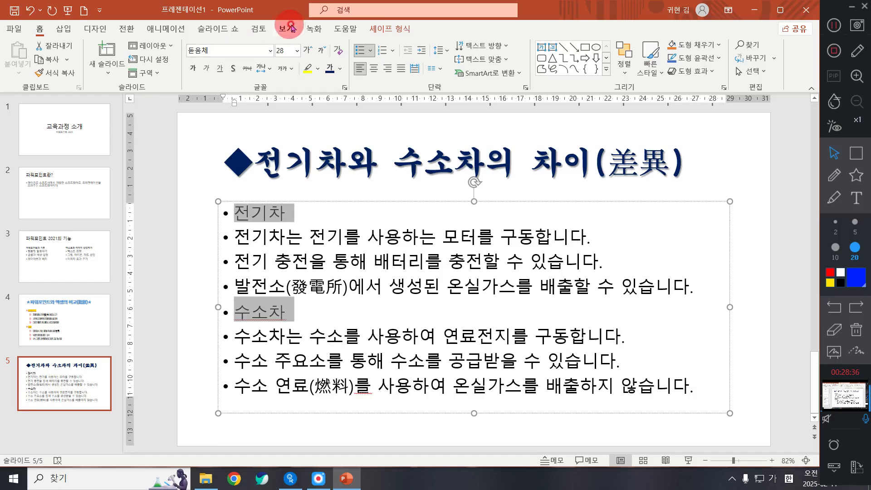
pyautogui.click(285, 51)
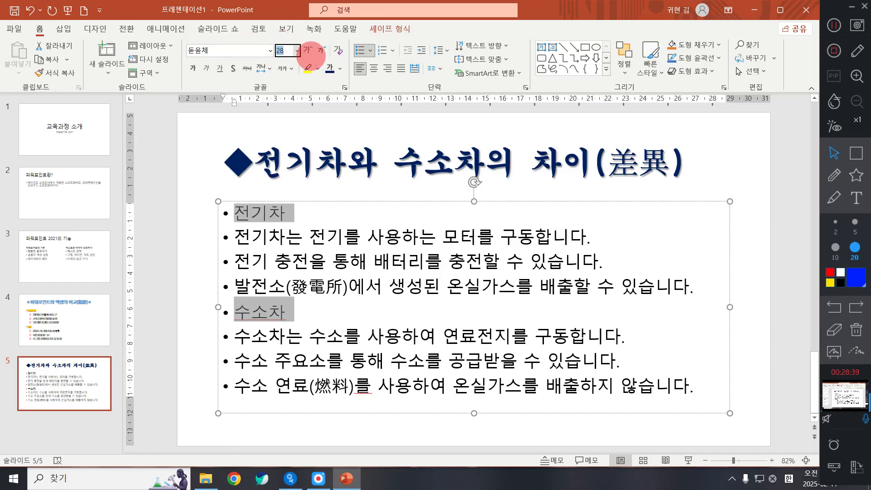
pyautogui.write('27')
pyautogui.press('Return')
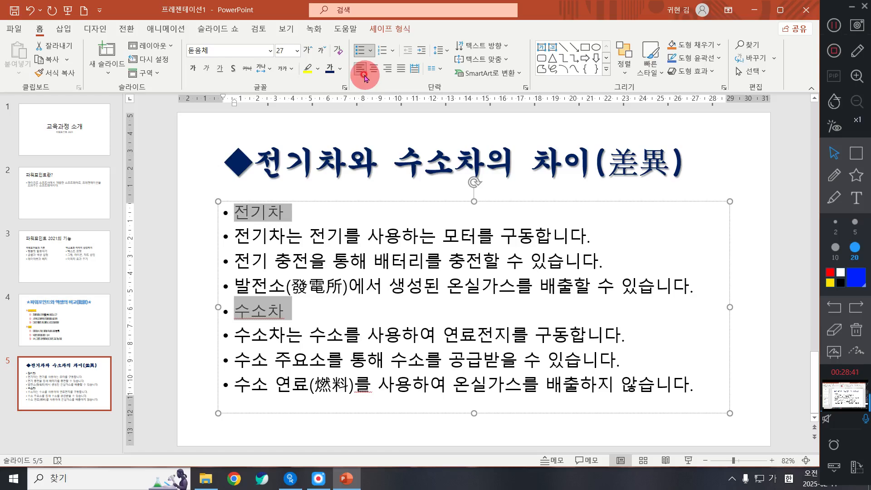
# Make the "전기차" and "수소차" subheadings bold and underlined in the standard light blue color.
pyautogui.click(194, 68)
pyautogui.click(220, 69)
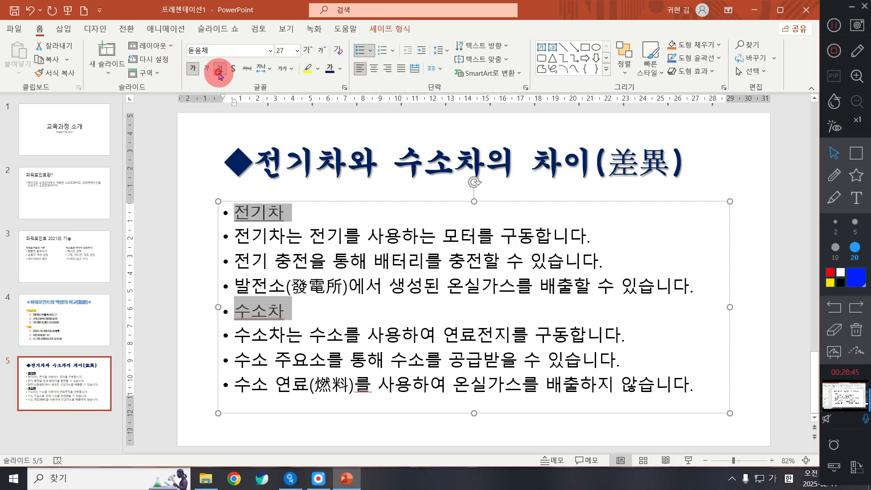
pyautogui.click(339, 69)
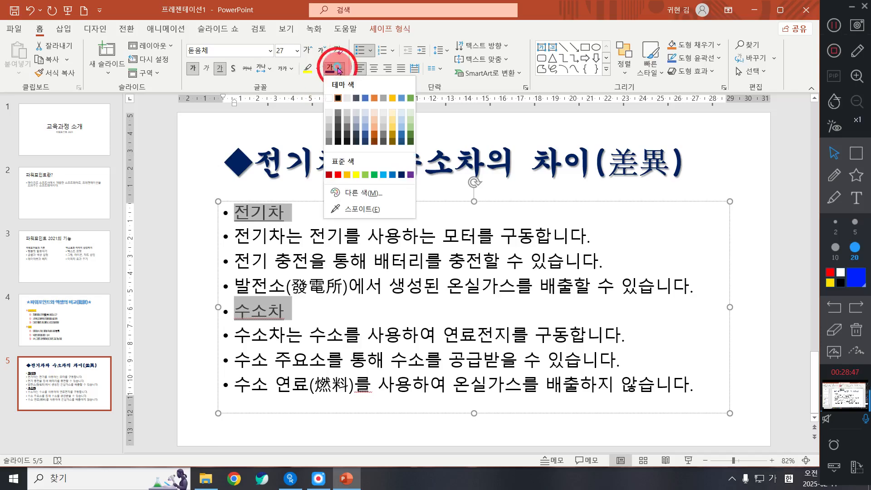
pyautogui.click(383, 176)
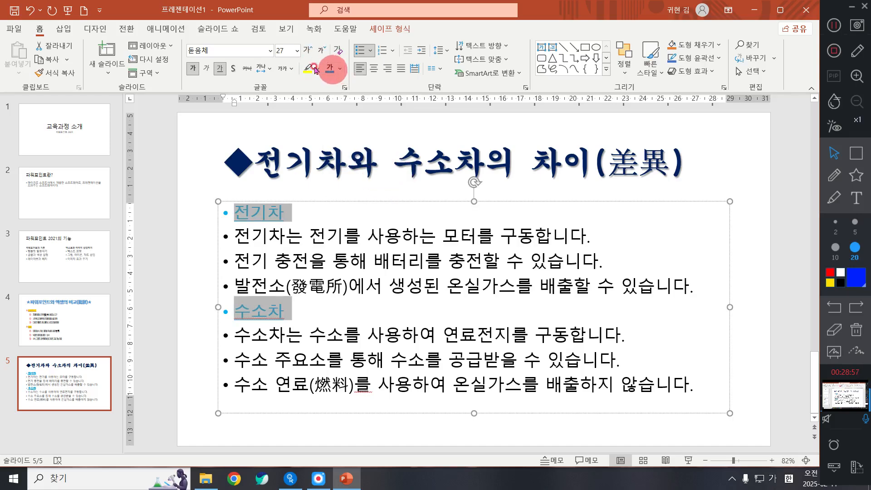
# Highlight the "전기차" and "수소차" subheadings in yellow.
pyautogui.press('ctrl')
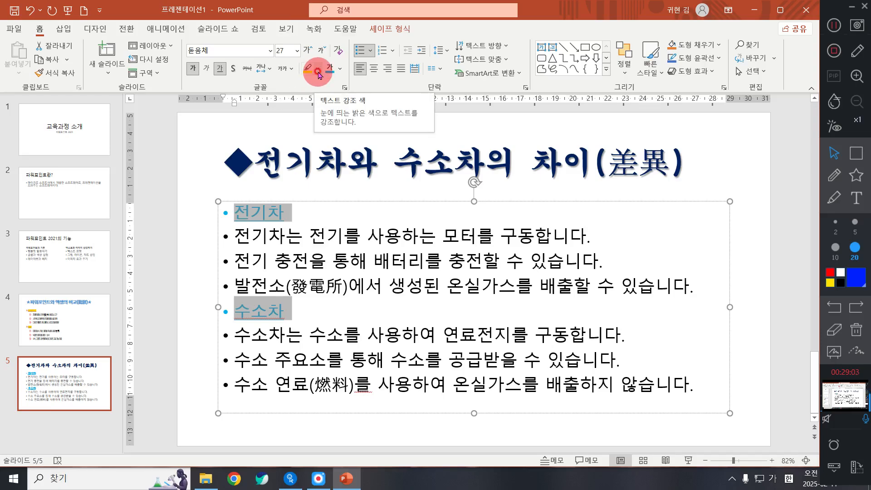
pyautogui.click(318, 72)
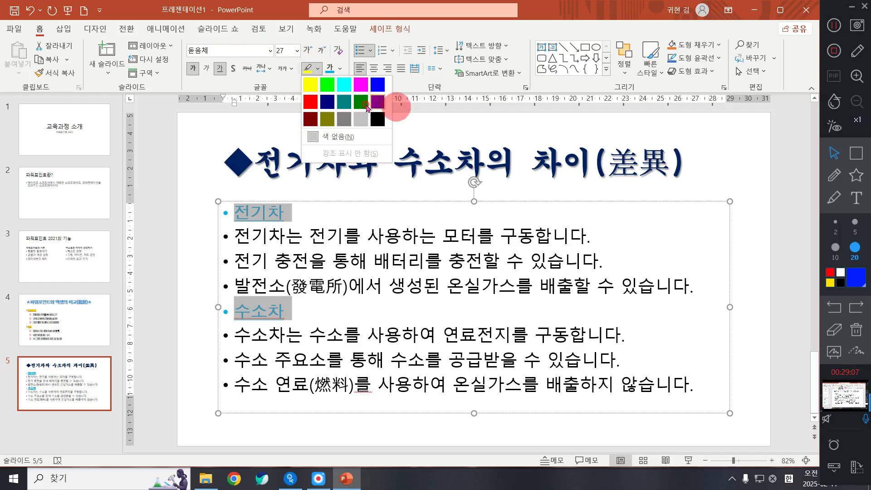
pyautogui.click(310, 85)
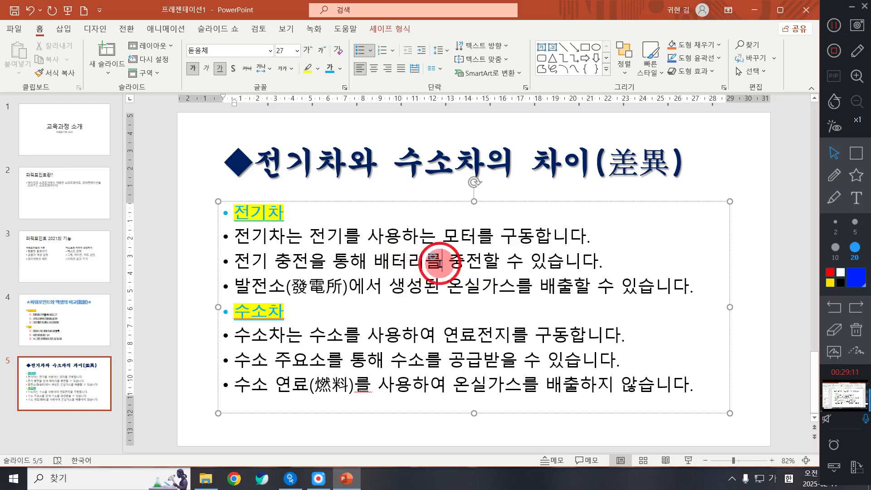
# Set the six description lines under the "전기차" and "수소차" subheadings to the 굴림체 font at size 22.
pyautogui.moveTo(708, 291); pyautogui.dragTo(229, 234)
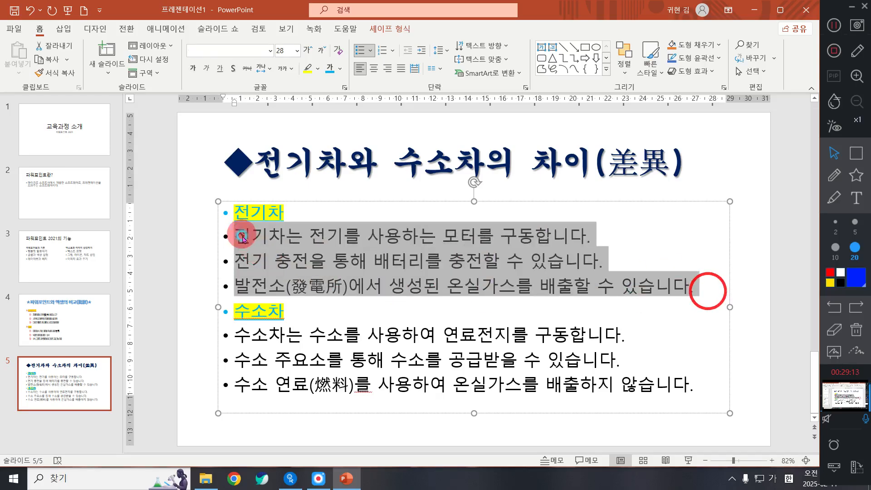
pyautogui.click(465, 284)
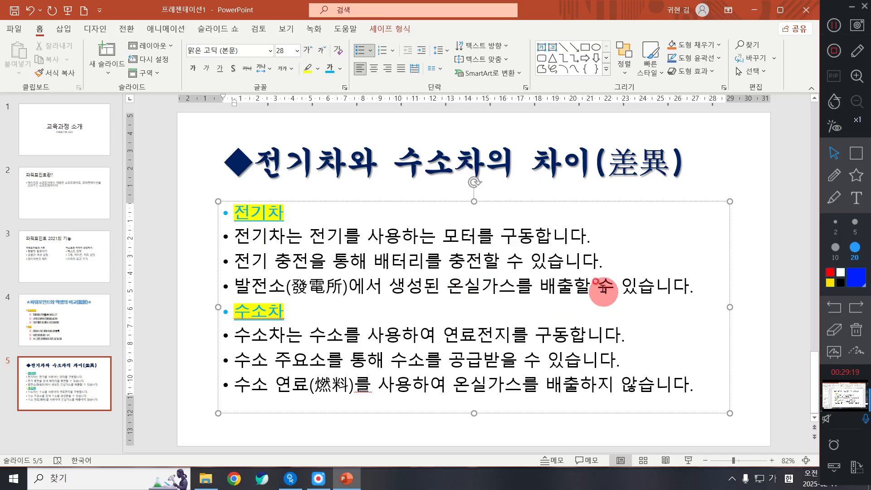
pyautogui.moveTo(694, 290); pyautogui.dragTo(621, 290)
pyautogui.moveTo(499, 295); pyautogui.dragTo(229, 234)
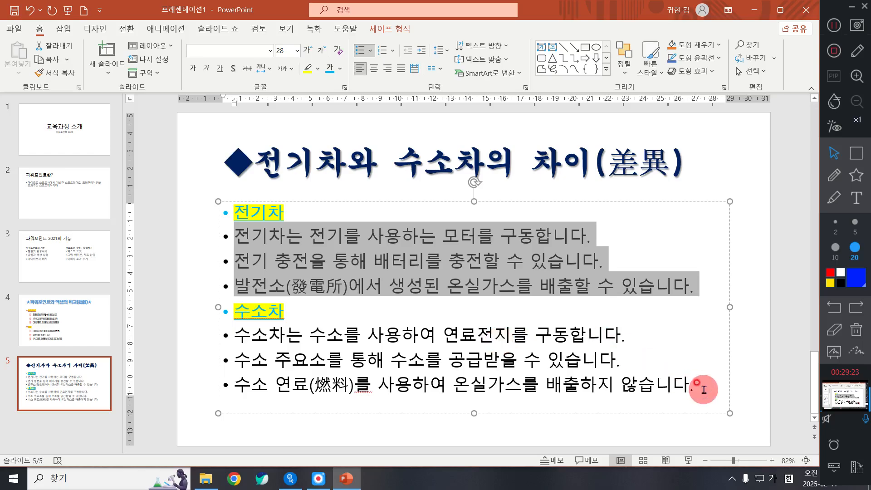
pyautogui.moveTo(701, 390); pyautogui.dragTo(219, 339)
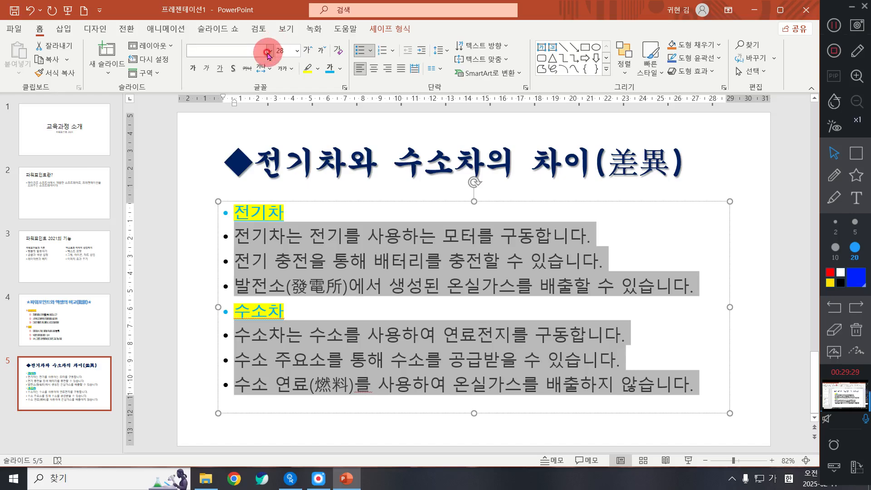
pyautogui.click(228, 54)
pyautogui.write('굴림체')
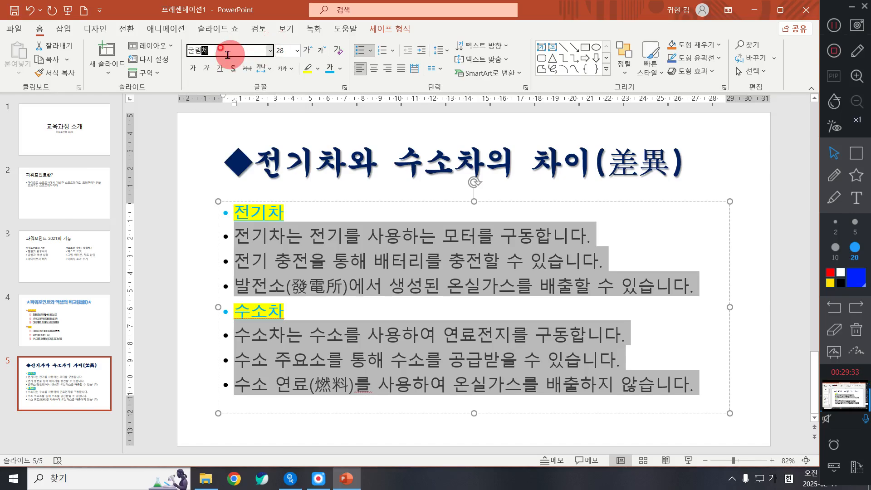
pyautogui.press('Return')
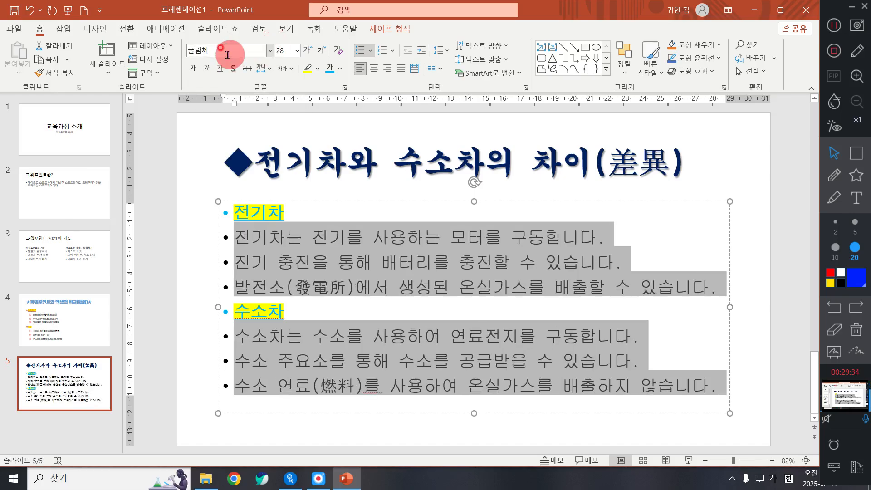
pyautogui.click(284, 50)
pyautogui.write('22')
pyautogui.press('Return')
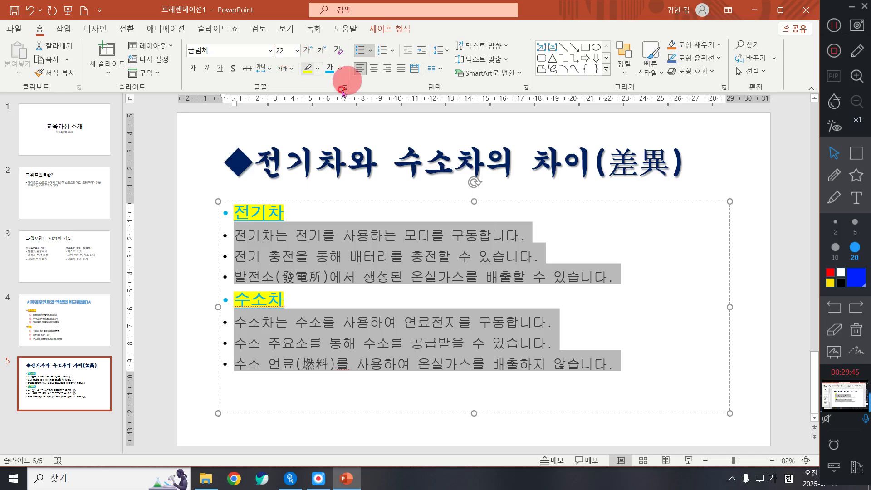
pyautogui.click(341, 232)
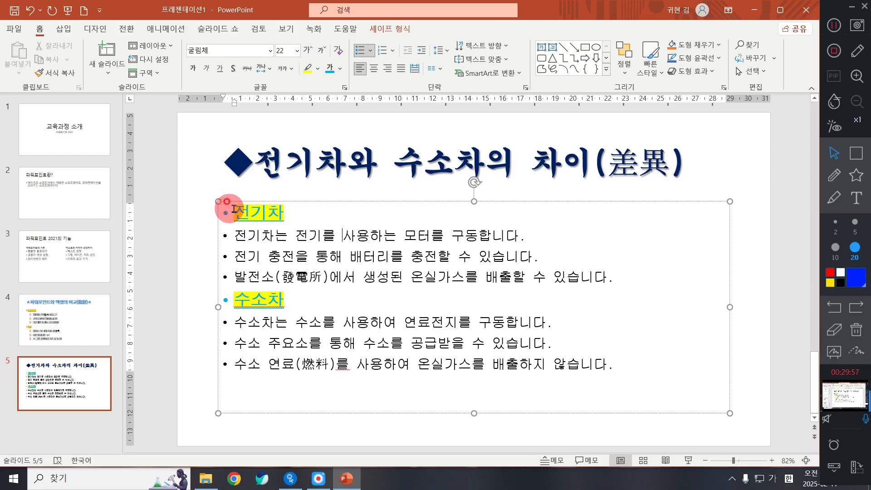
# Change the bullets of the "전기차" and "수소차" subheadings to the four-diamond star style.
pyautogui.moveTo(230, 209); pyautogui.dragTo(288, 211)
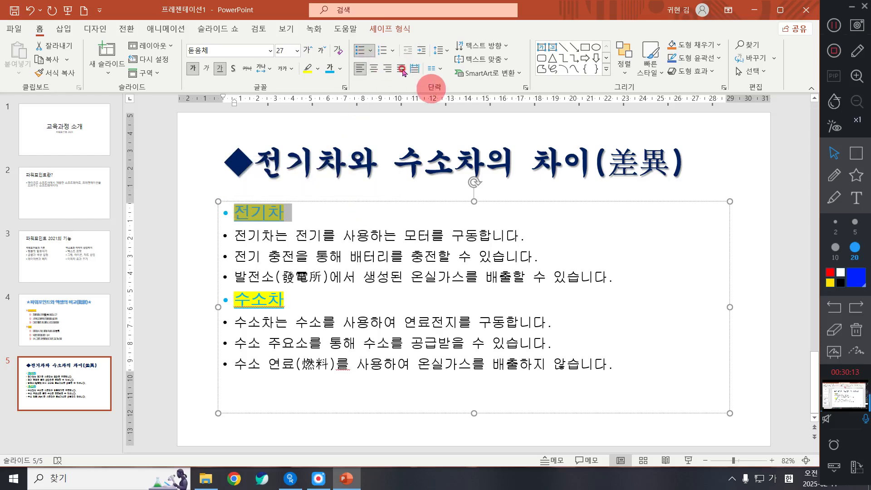
pyautogui.click(373, 53)
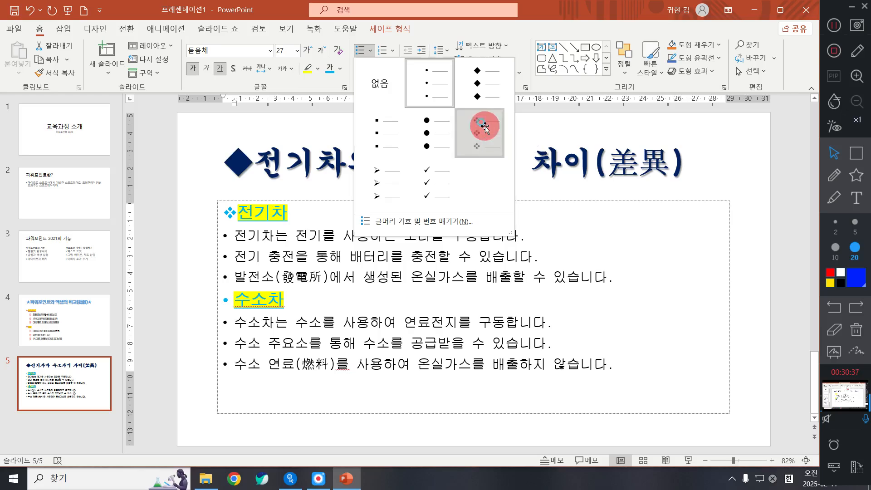
pyautogui.click(486, 130)
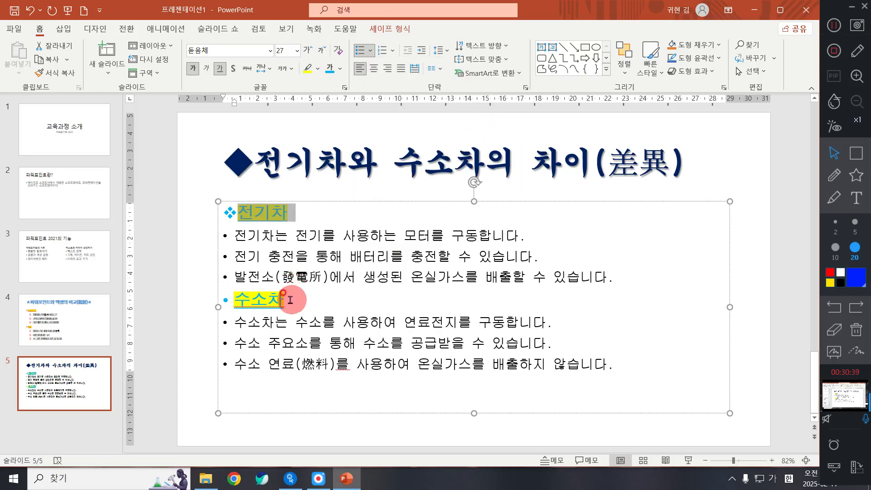
pyautogui.moveTo(290, 295); pyautogui.dragTo(229, 297)
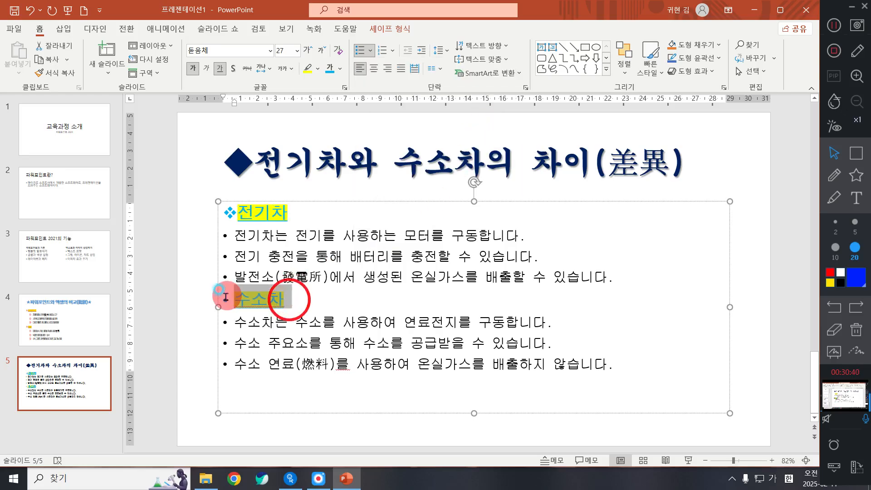
pyautogui.click(363, 51)
pyautogui.click(366, 51)
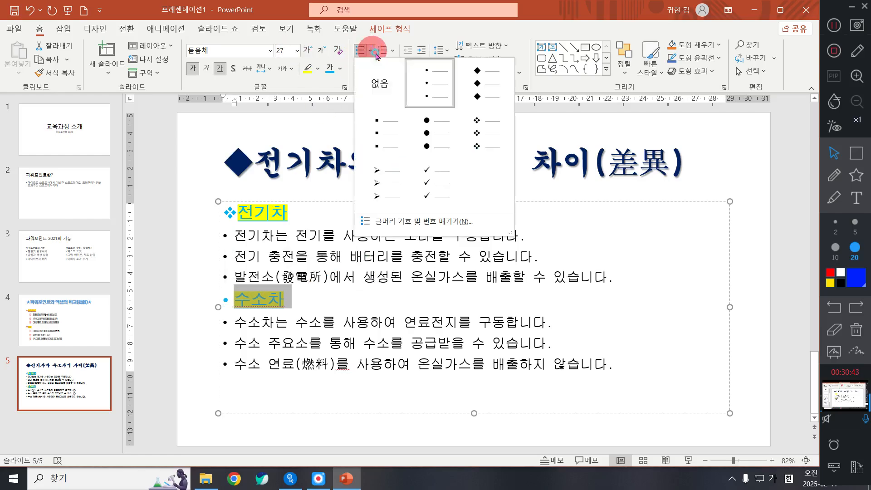
pyautogui.click(493, 131)
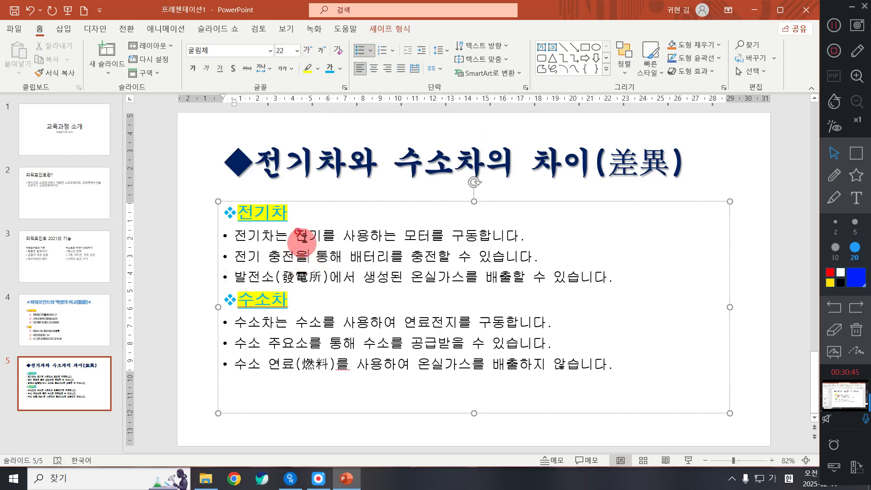
pyautogui.moveTo(311, 211); pyautogui.dragTo(251, 223)
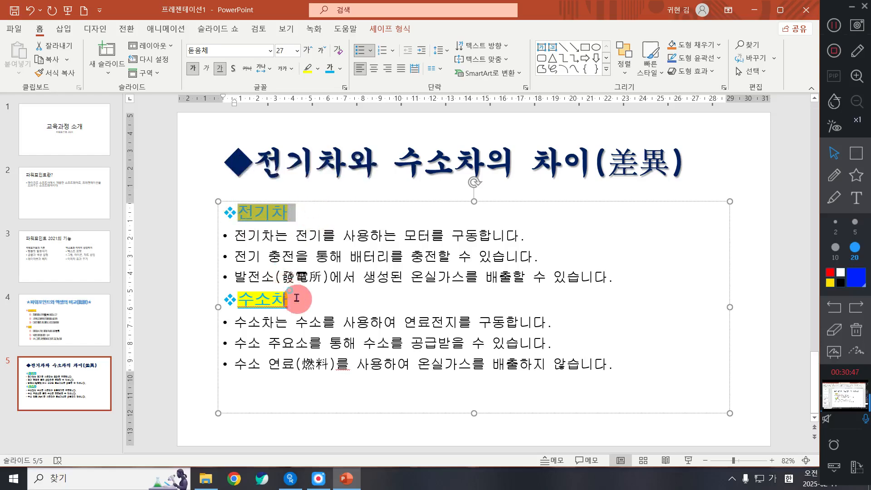
pyautogui.moveTo(297, 299); pyautogui.dragTo(248, 305)
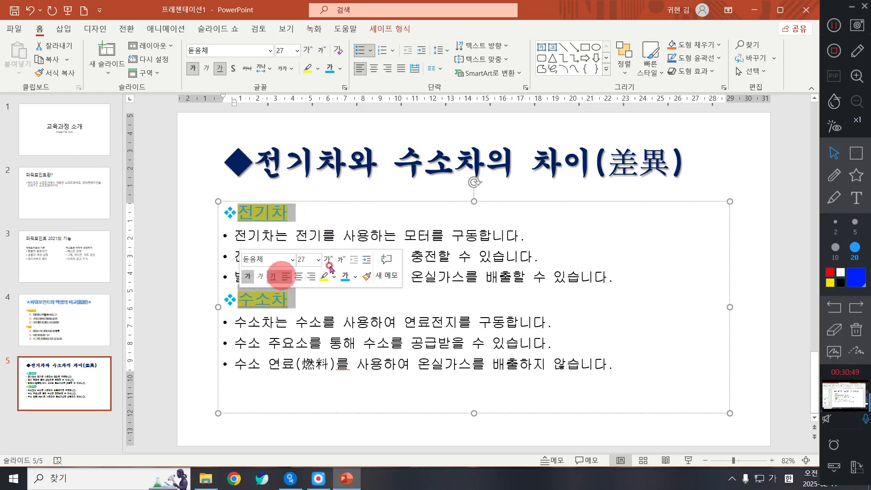
pyautogui.click(419, 255)
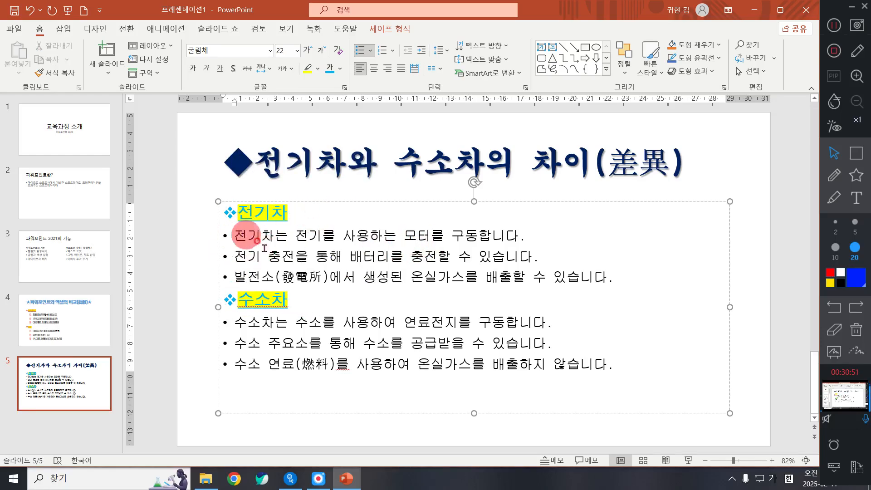
# Indent the six description lines under both subheadings by one list level.
pyautogui.click(617, 286)
pyautogui.moveTo(331, 274); pyautogui.dragTo(214, 237)
pyautogui.click(579, 323)
pyautogui.moveTo(620, 276); pyautogui.dragTo(234, 227)
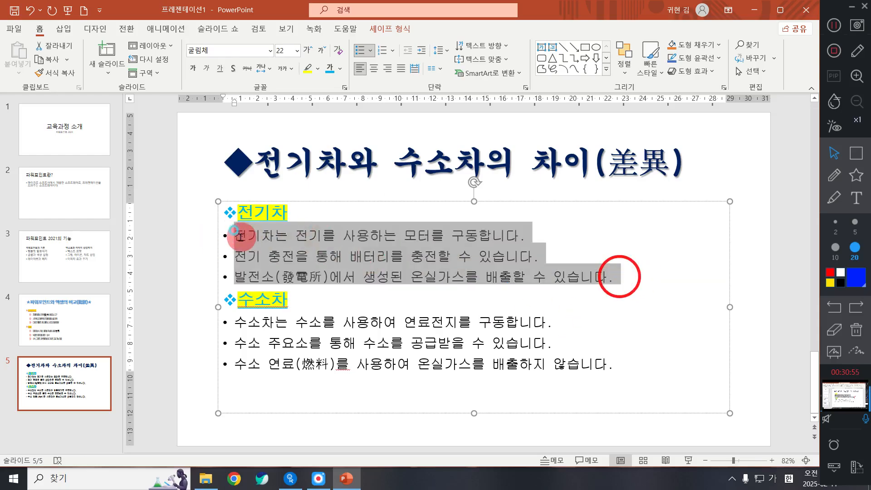
pyautogui.moveTo(617, 365); pyautogui.dragTo(234, 321)
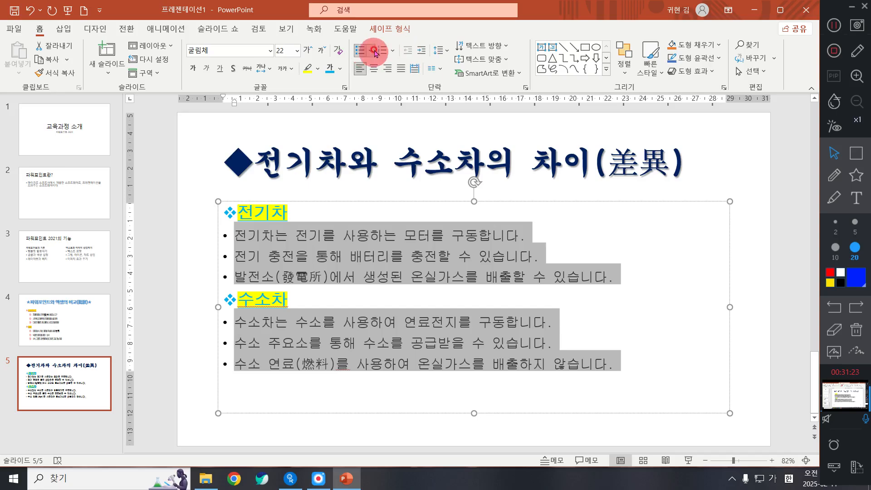
pyautogui.click(421, 51)
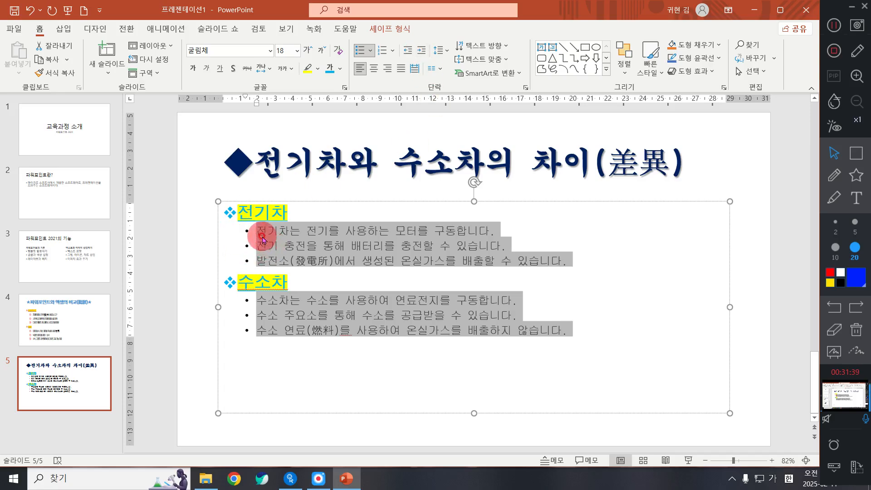
# Number the description lines under both subheadings with the a. b. c. style.
pyautogui.click(392, 52)
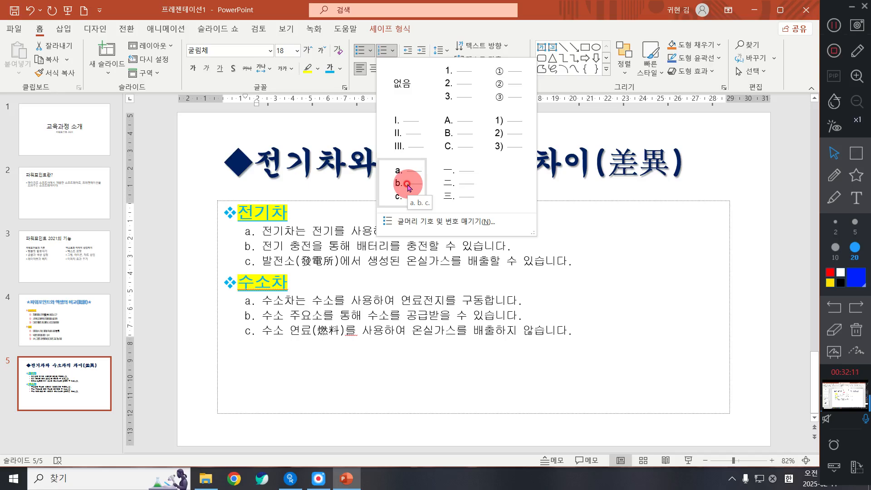
pyautogui.click(407, 185)
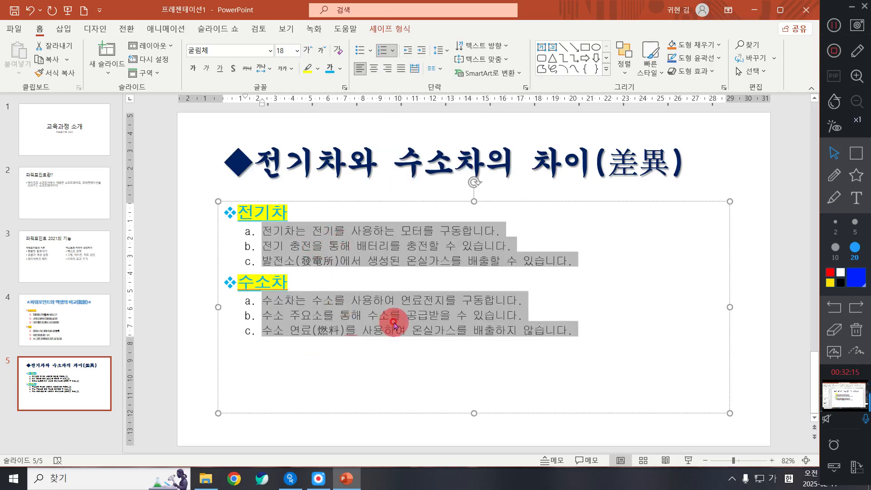
pyautogui.click(377, 301)
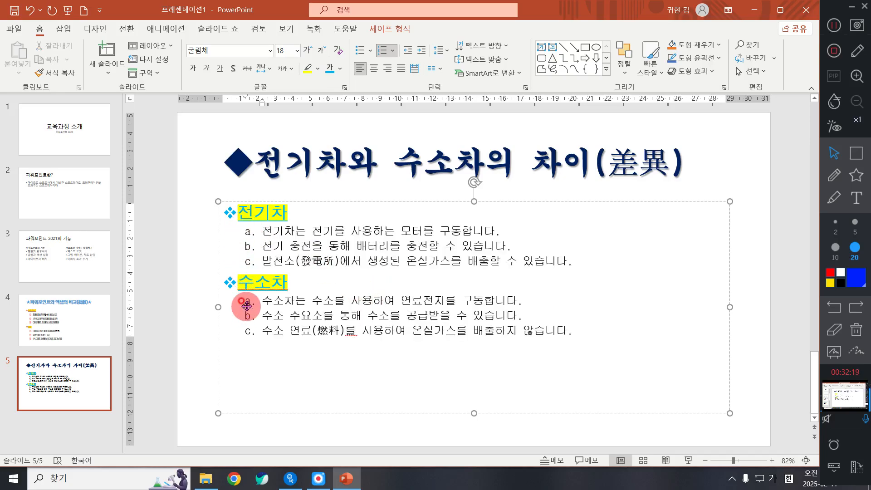
# Set the line spacing of all the body text on the fifth slide to 1.5.
pyautogui.click(590, 335)
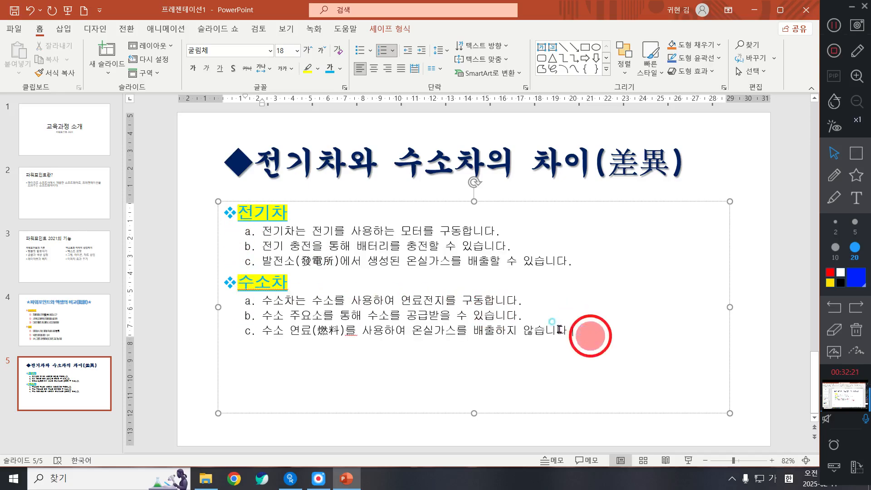
pyautogui.moveTo(560, 330); pyautogui.dragTo(214, 195)
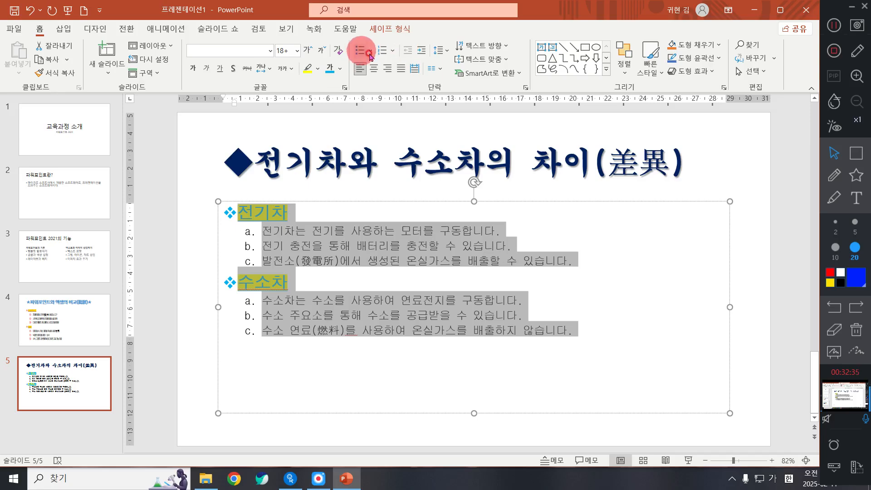
pyautogui.click(433, 50)
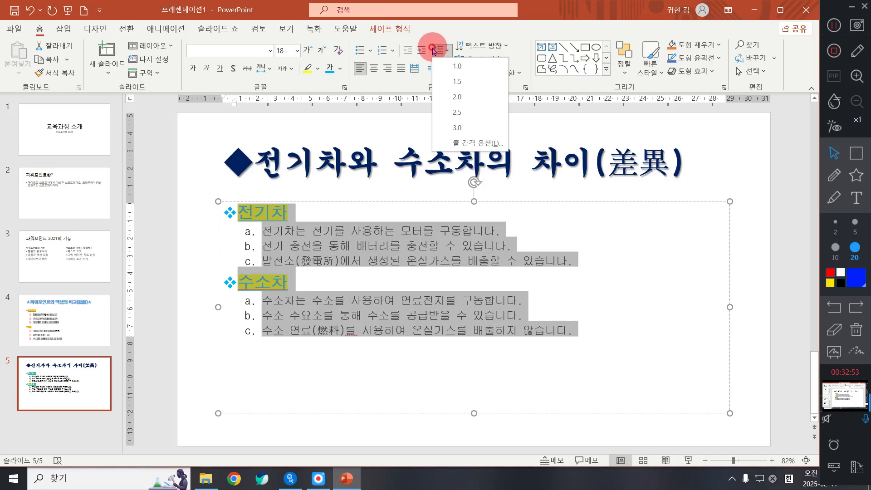
pyautogui.click(452, 81)
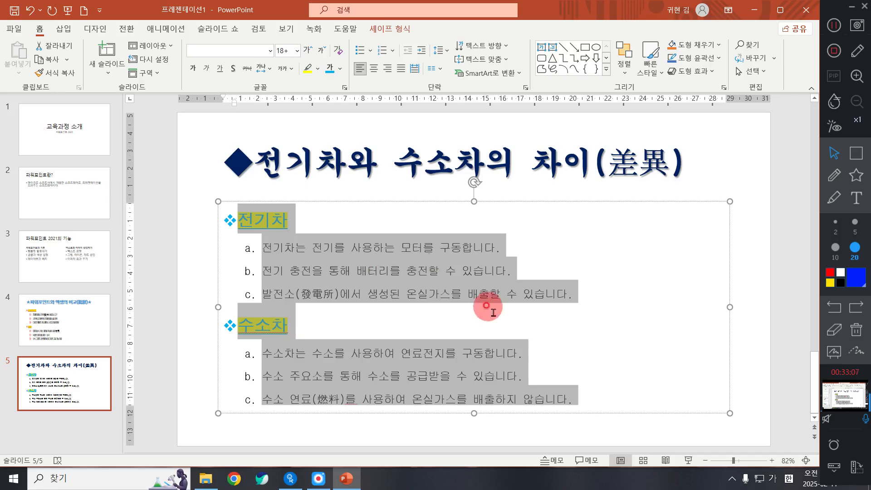
pyautogui.click(474, 288)
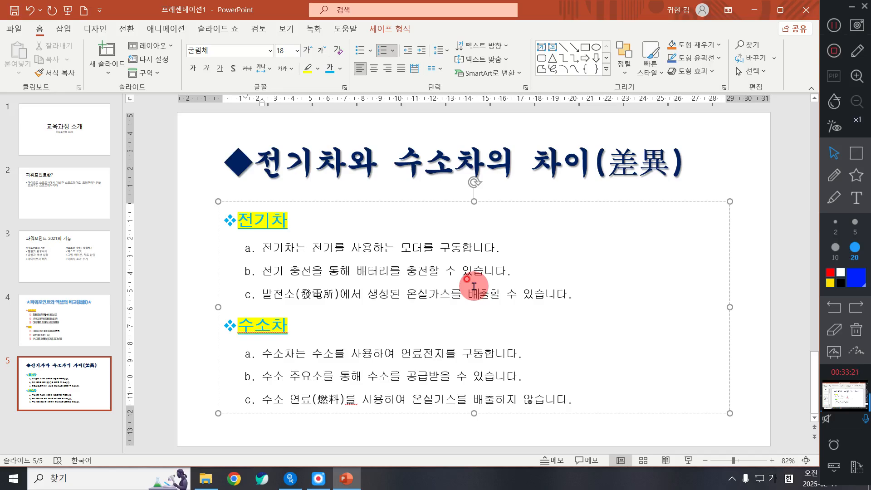
pyautogui.click(442, 323)
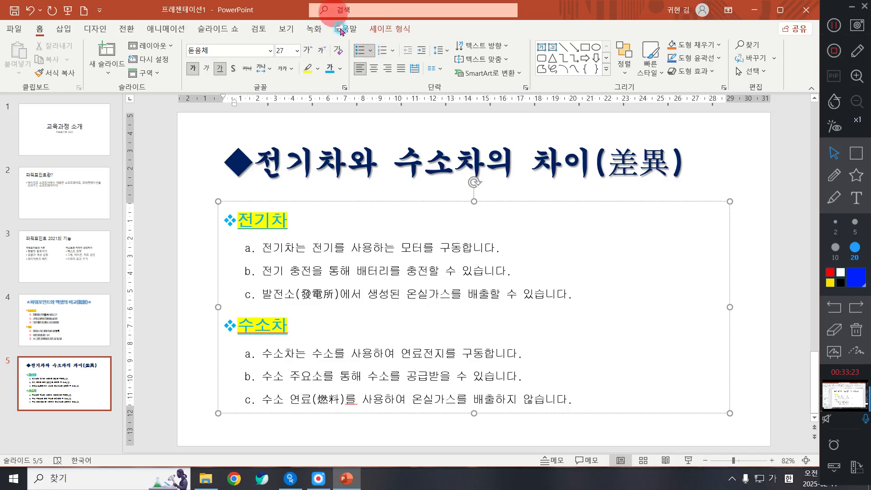
# Start saving the presentation under a new name and browse to the 오전 > 파워포인트 folder on the USB drive (G:).
pyautogui.click(21, 36)
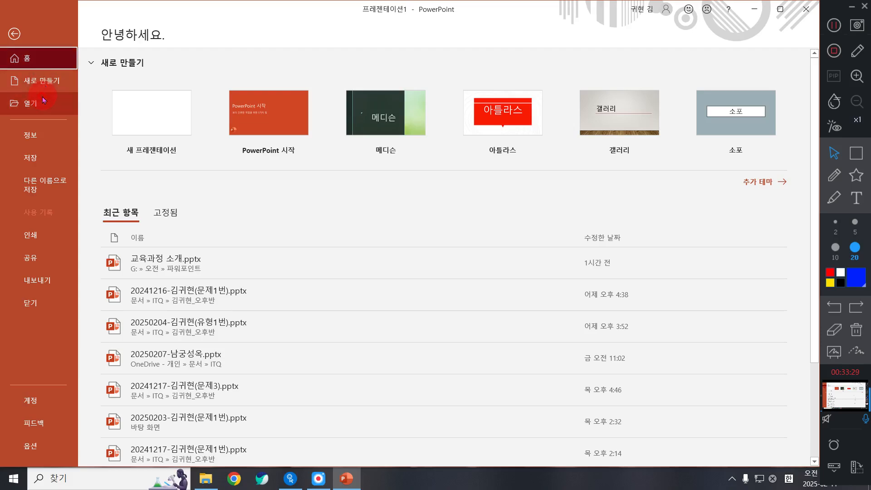
pyautogui.click(47, 168)
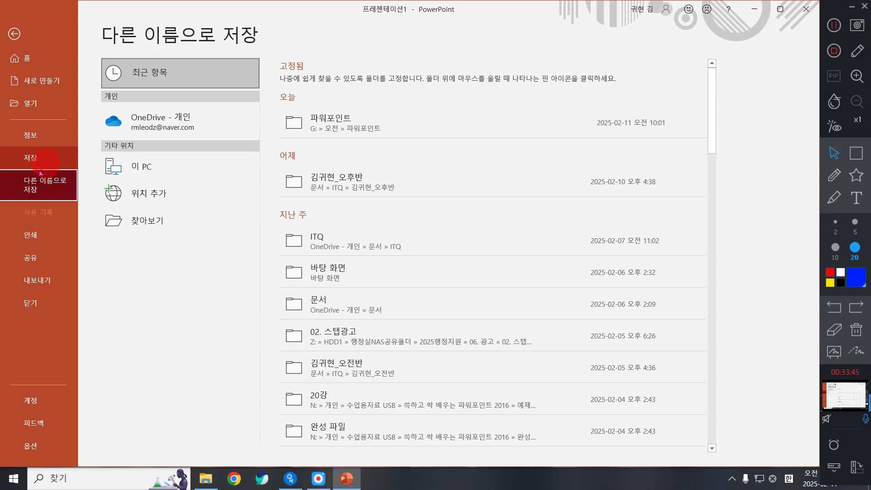
pyautogui.click(184, 219)
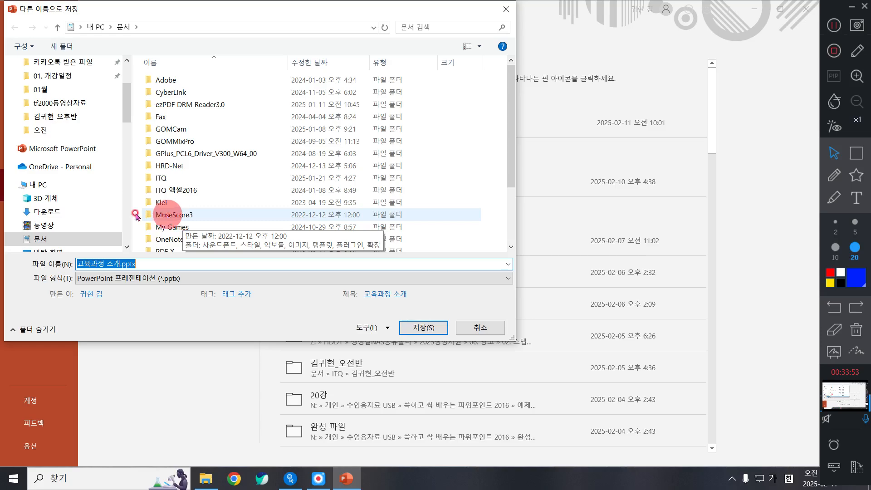
pyautogui.scroll(-5, 75, 217)
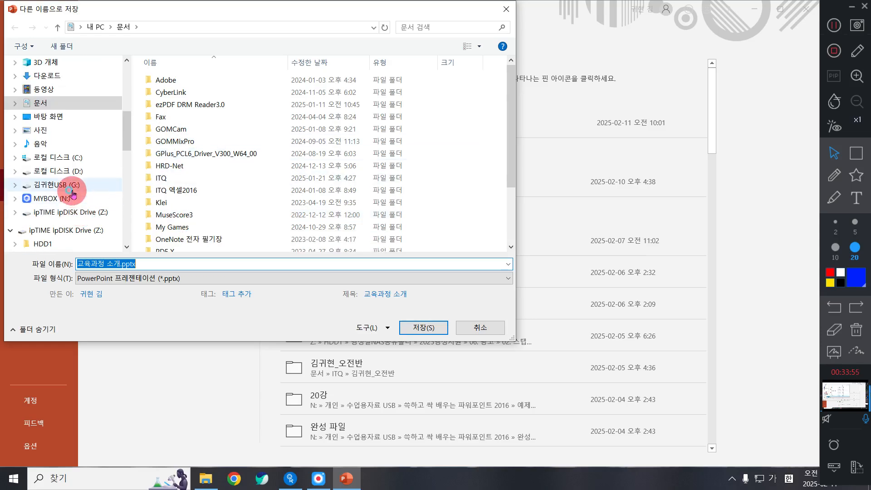
pyautogui.click(54, 185)
pyautogui.scroll(-5, 172, 190)
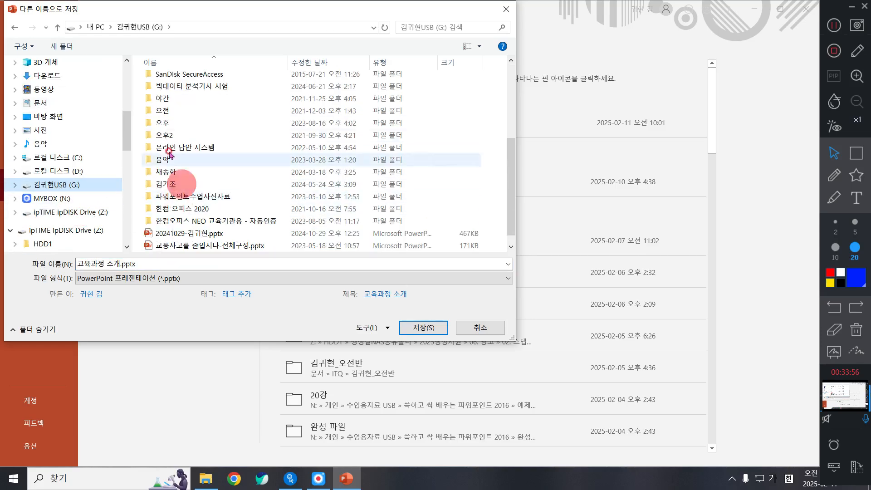
pyautogui.click(166, 111)
pyautogui.doubleClick(166, 111)
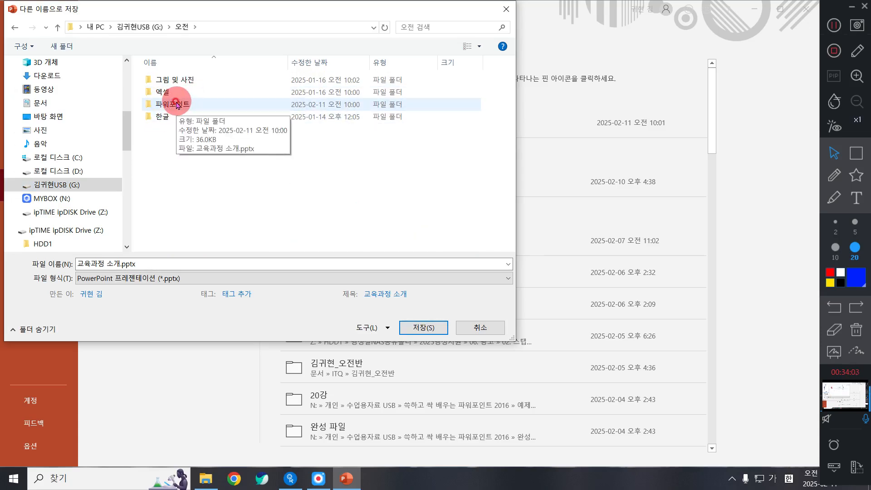
pyautogui.doubleClick(175, 106)
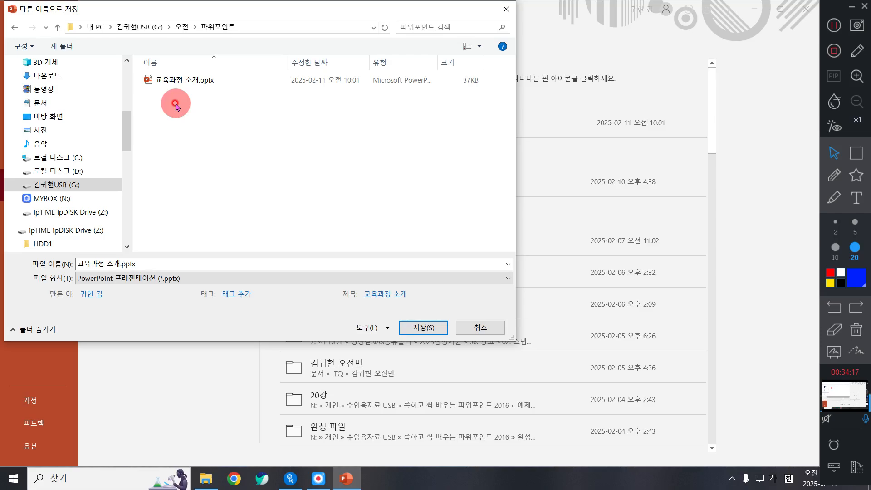
# Save the presentation under the file name "텍스트 슬라이드 작성하기".
pyautogui.click(163, 264)
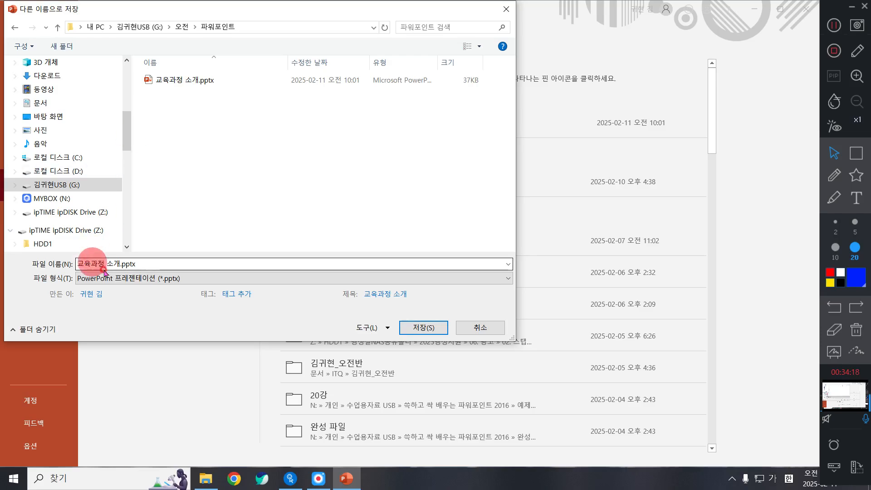
pyautogui.doubleClick(158, 263)
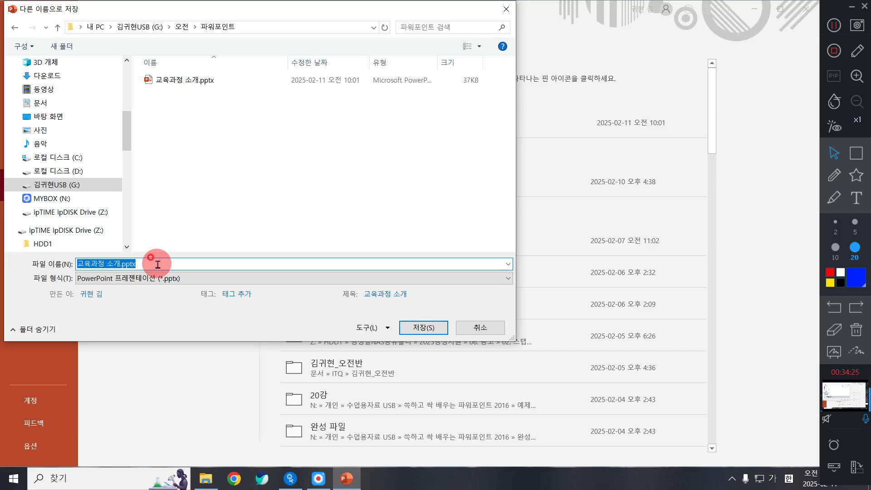
pyautogui.write('텍스트')
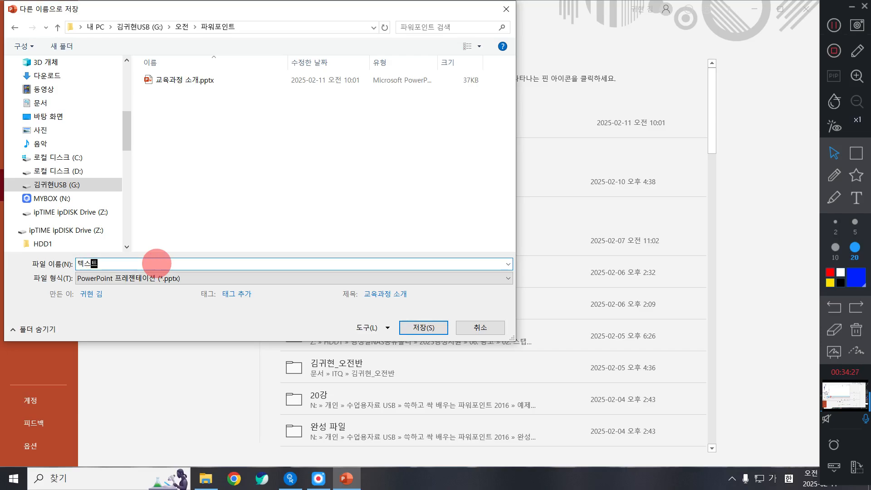
pyautogui.write(' ㅅ슬라이드 작성하기')
pyautogui.click(436, 327)
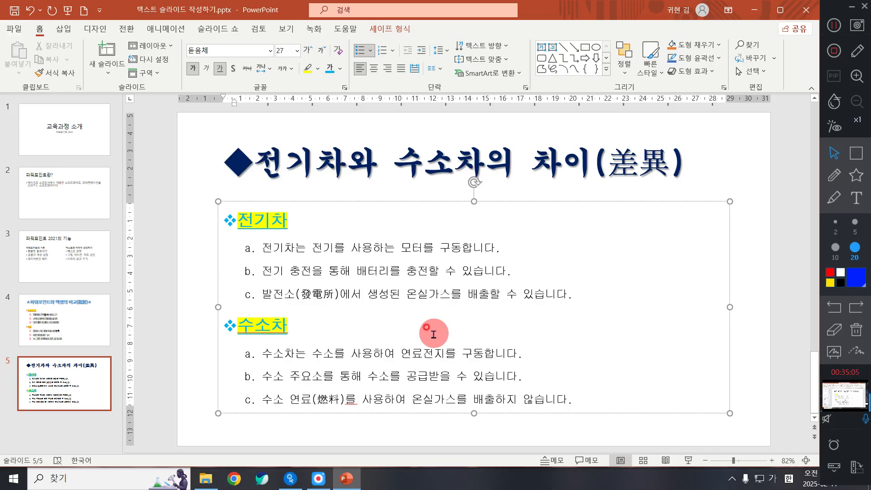